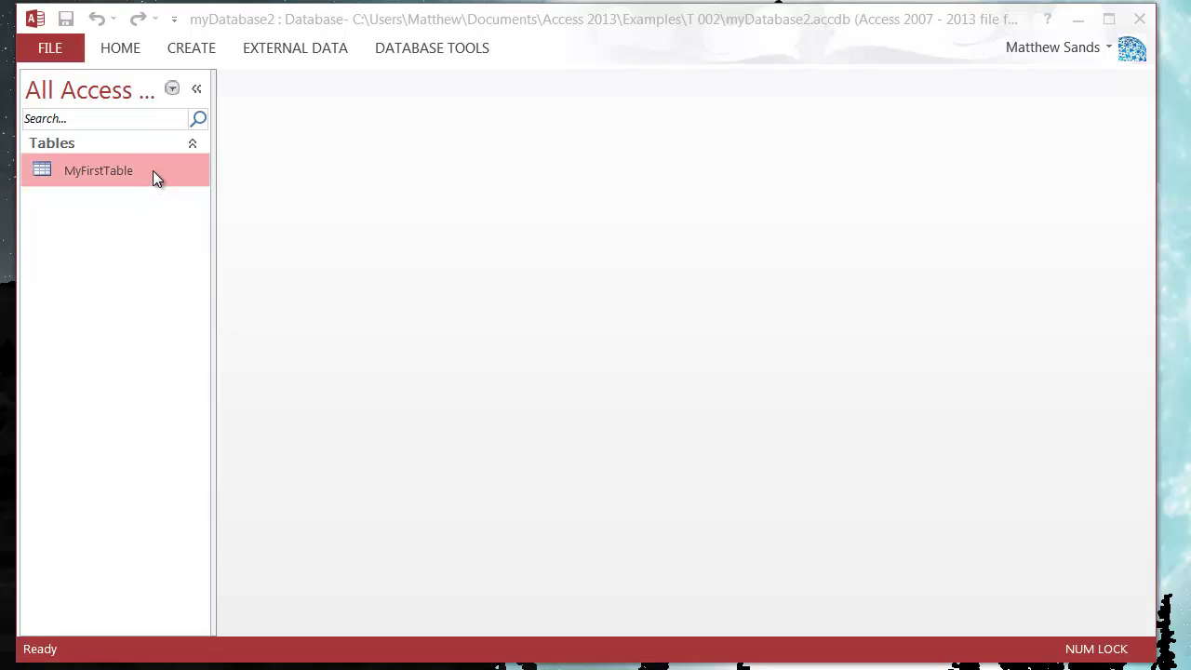
Open MyFirstTable in Design View and place the cursor in the first empty field row.
{"action": "right_click", "coordinate": [153, 171]}
{"action": "left_click", "coordinate": [84, 201]}
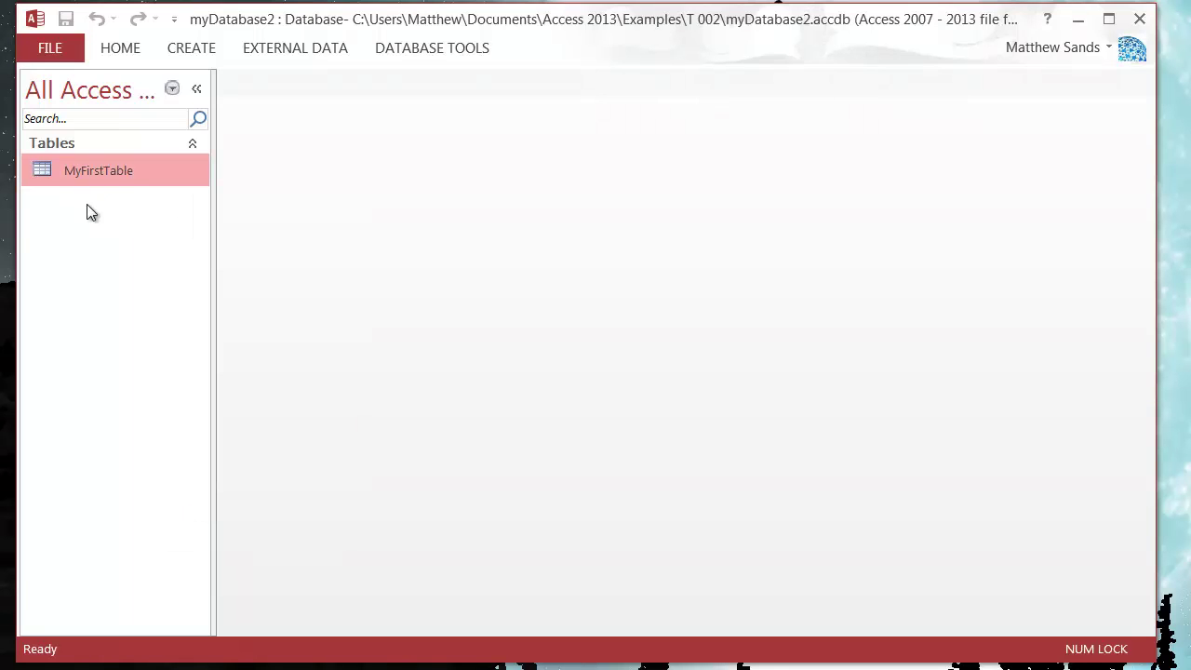
{"action": "right_click", "coordinate": [109, 170]}
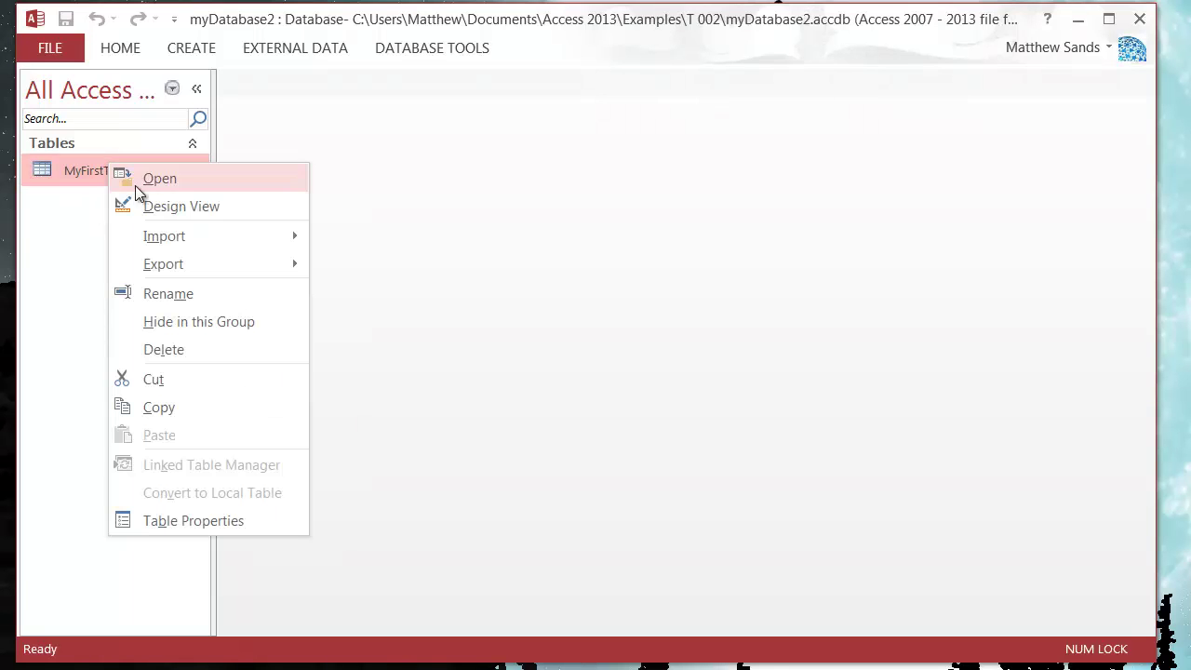
{"action": "left_click", "coordinate": [155, 208]}
{"action": "left_click", "coordinate": [423, 197]}
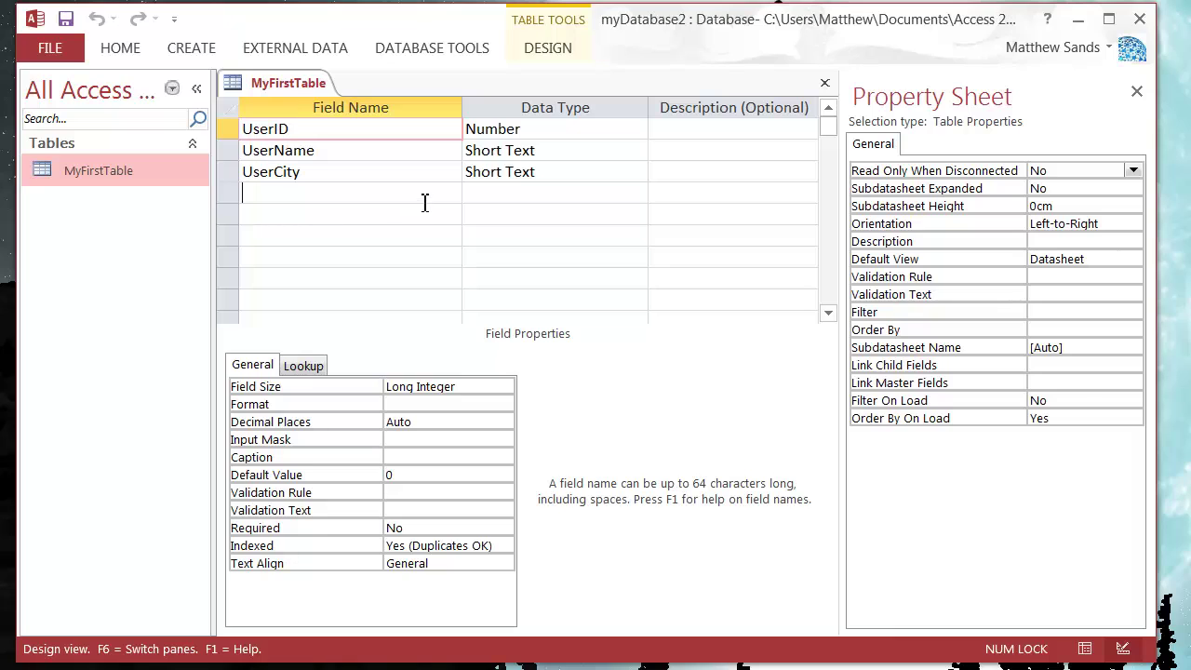
{"action": "left_click", "coordinate": [516, 191]}
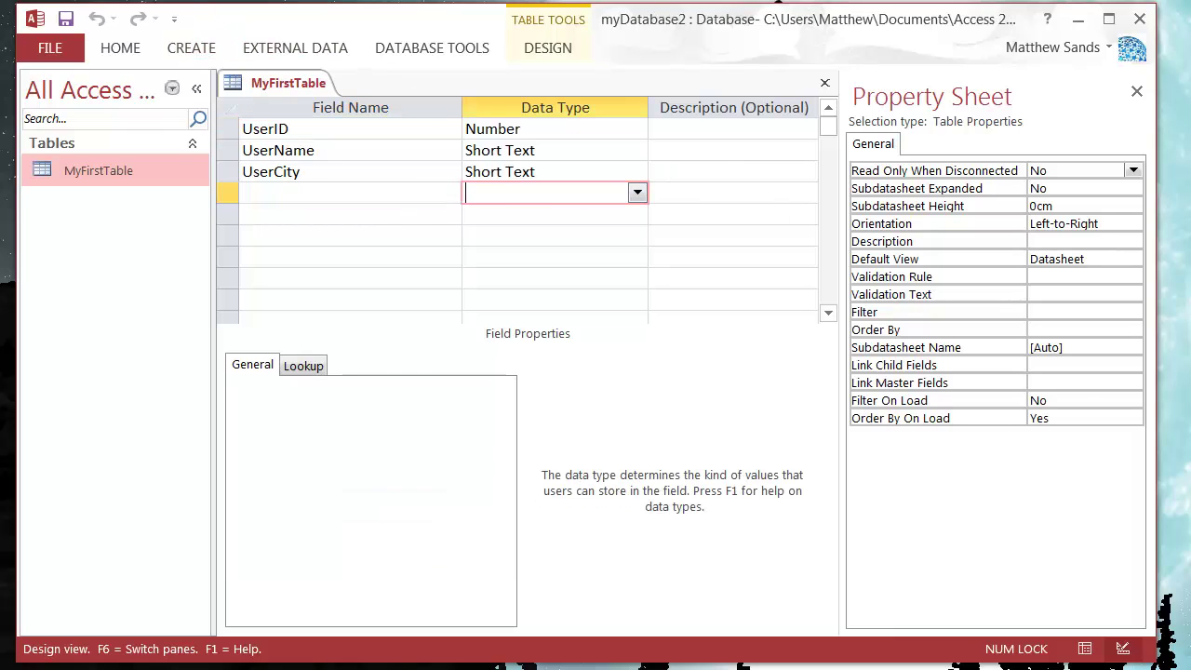
{"action": "left_click", "coordinate": [193, 54]}
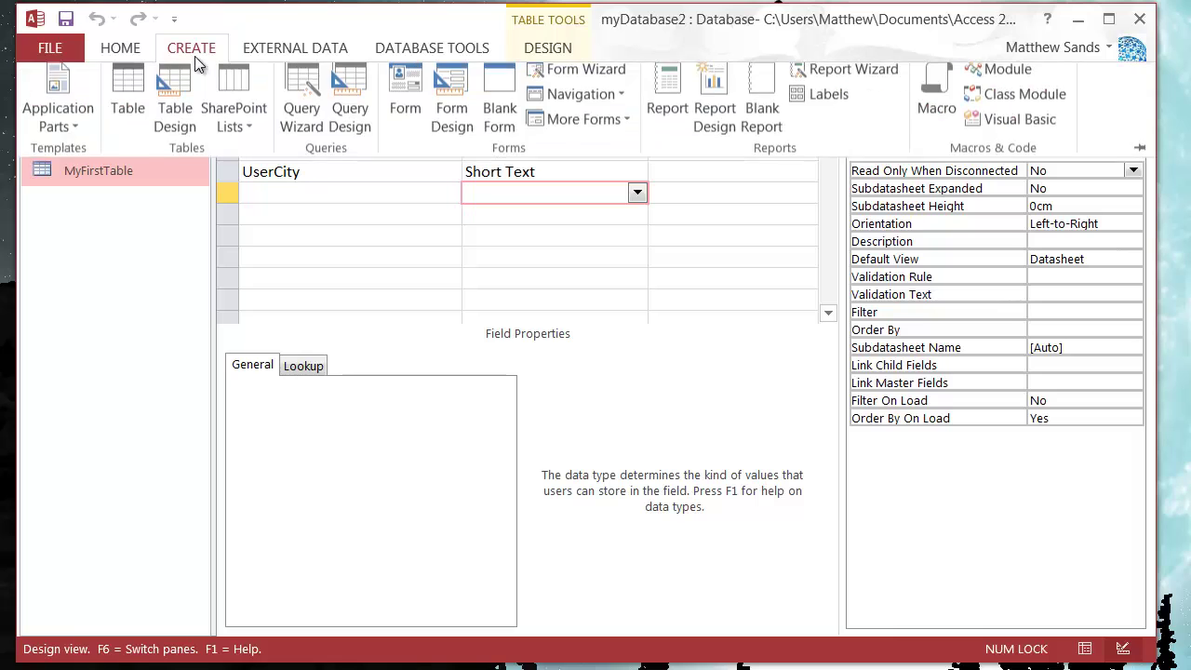
{"action": "left_click", "coordinate": [1140, 157]}
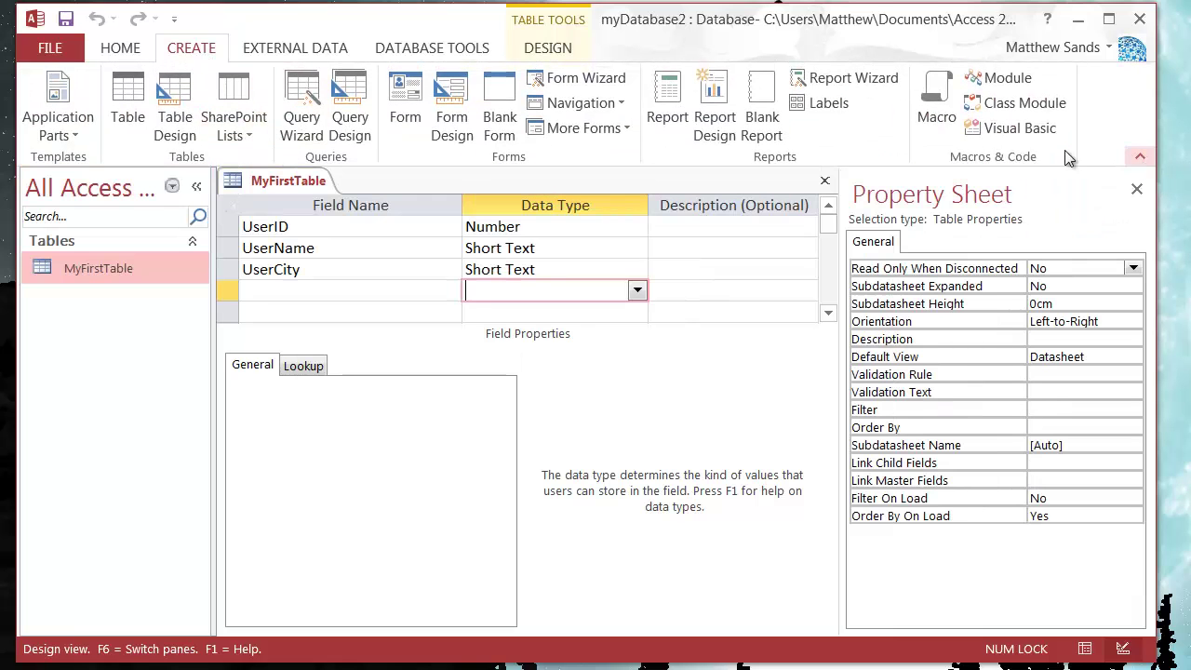
{"action": "left_click", "coordinate": [1141, 159]}
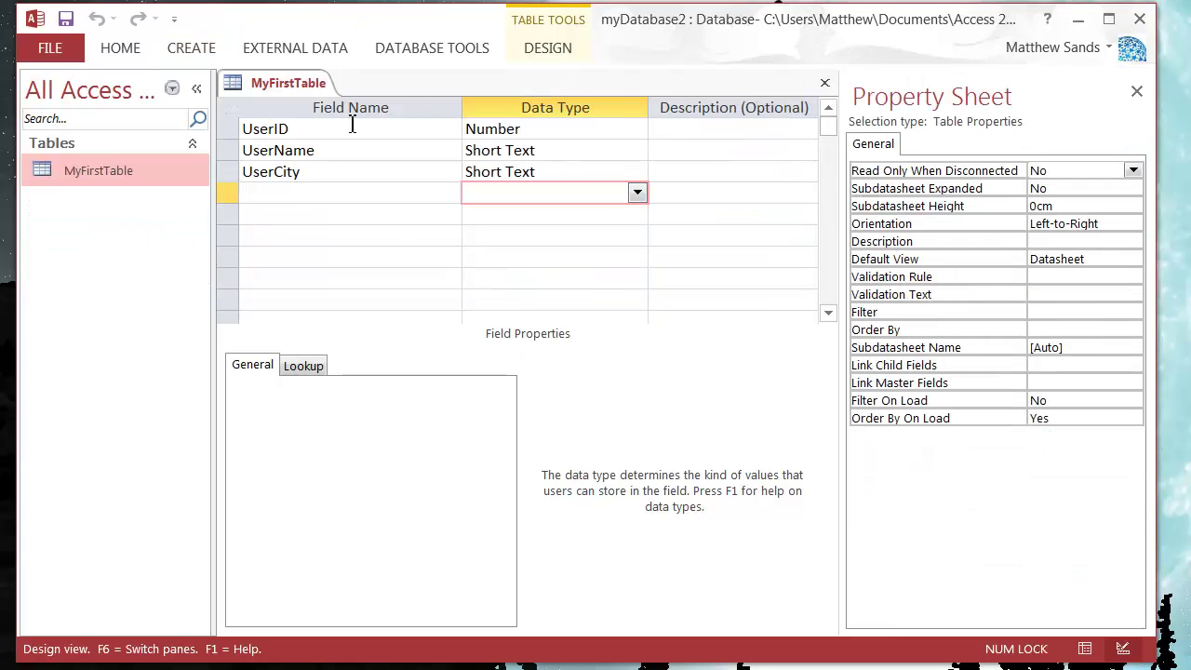
Look through the field names in the table design, from the empty row up to UserID.
{"action": "left_click", "coordinate": [308, 196]}
{"action": "left_click", "coordinate": [516, 199]}
{"action": "left_click", "coordinate": [455, 197]}
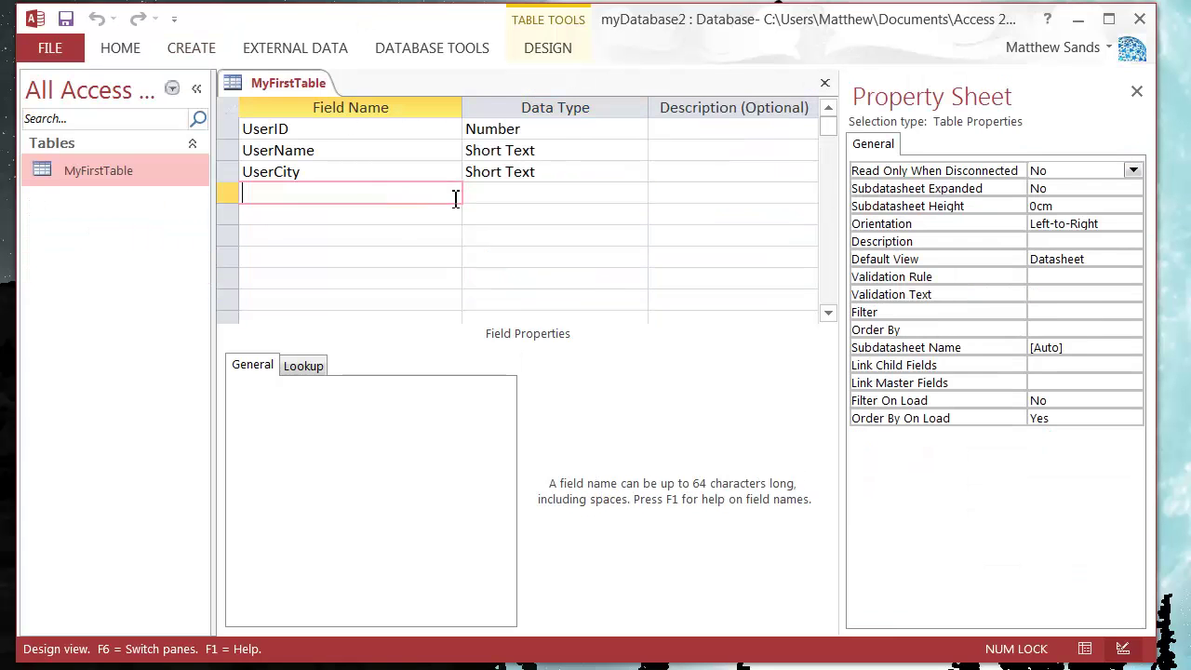
{"action": "left_click", "coordinate": [338, 171]}
{"action": "left_click", "coordinate": [345, 148]}
{"action": "left_click", "coordinate": [358, 135]}
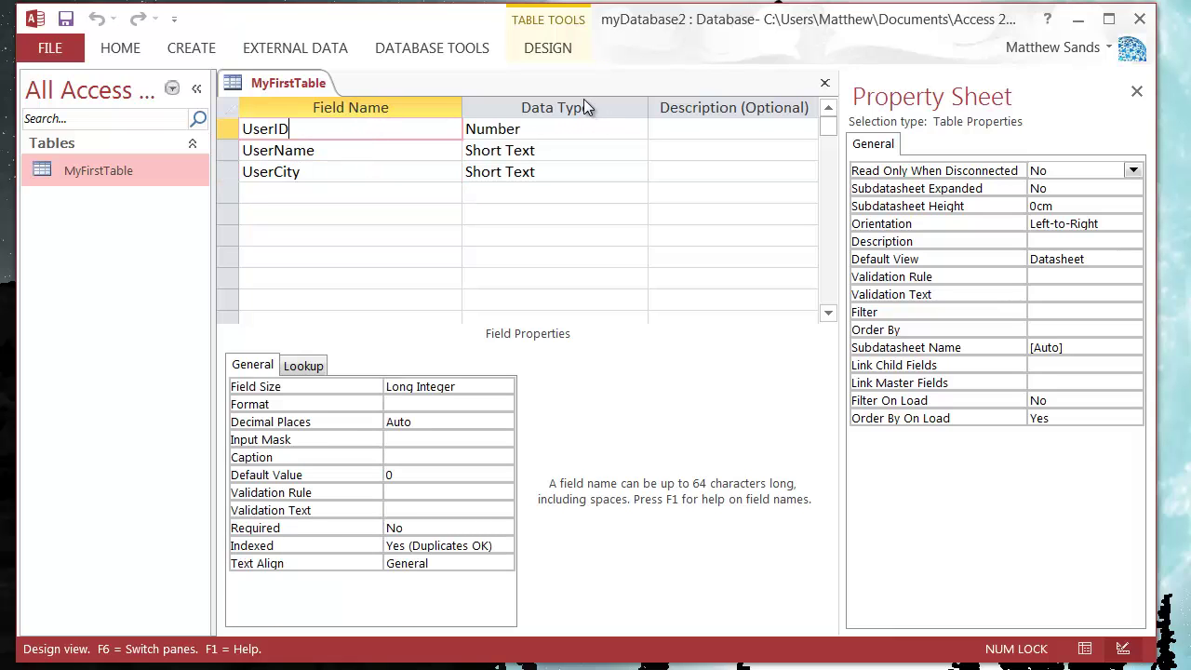
Review the data types of UserID, UserName and UserCity, including the list of types available for UserID.
{"action": "left_click", "coordinate": [558, 132]}
{"action": "left_click", "coordinate": [552, 149]}
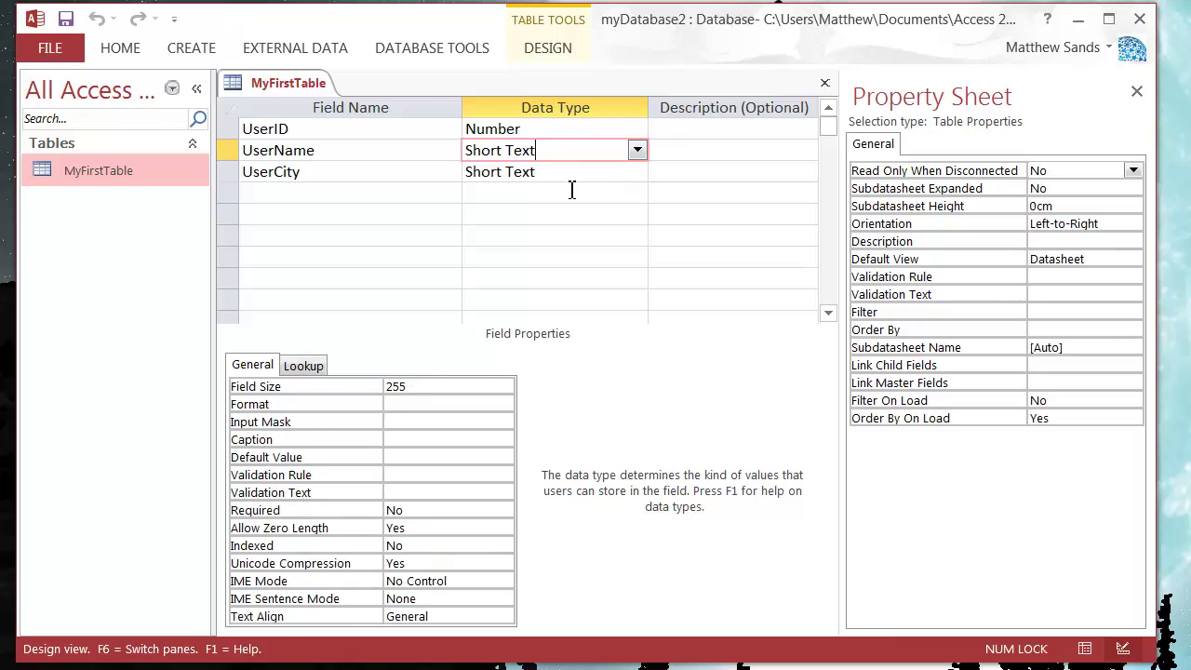
{"action": "left_click", "coordinate": [570, 175]}
{"action": "left_click", "coordinate": [571, 151]}
{"action": "left_click", "coordinate": [573, 129]}
{"action": "left_click", "coordinate": [641, 128]}
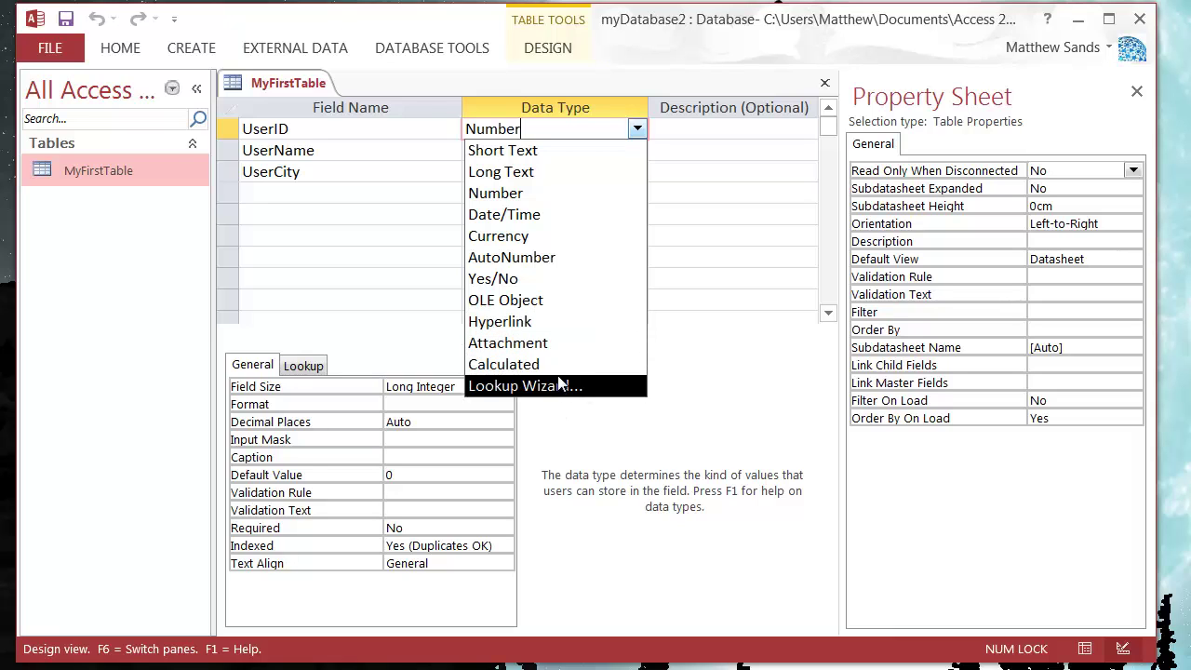
{"action": "left_click", "coordinate": [638, 129]}
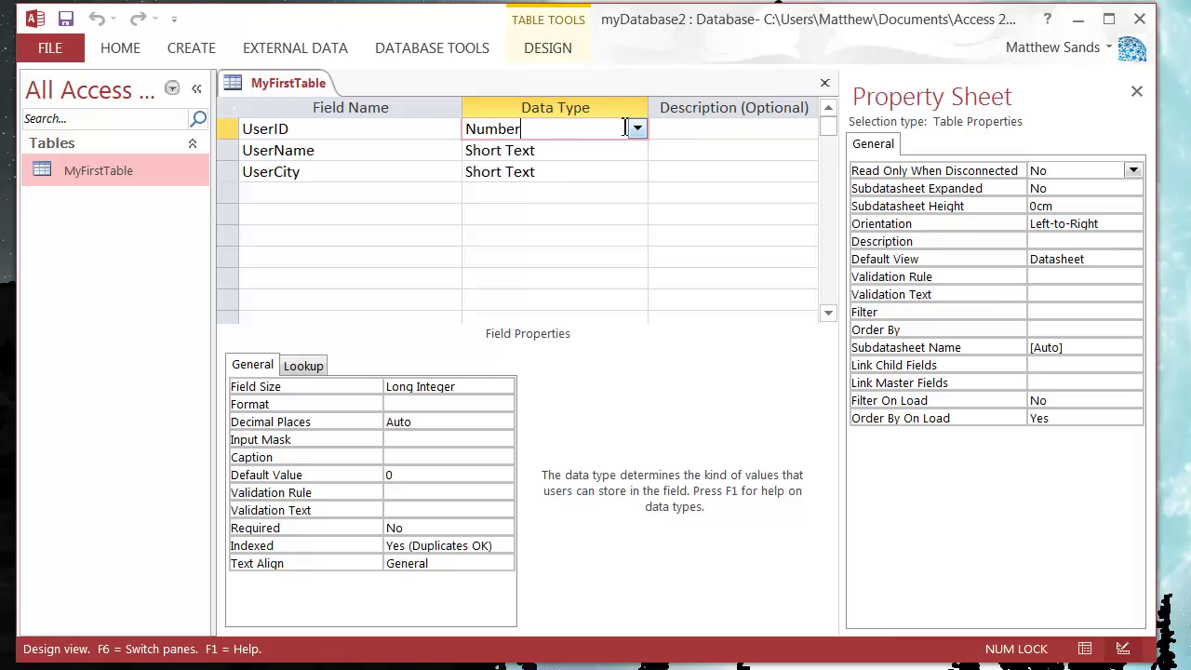
{"action": "left_click", "coordinate": [548, 149]}
{"action": "left_click", "coordinate": [558, 172]}
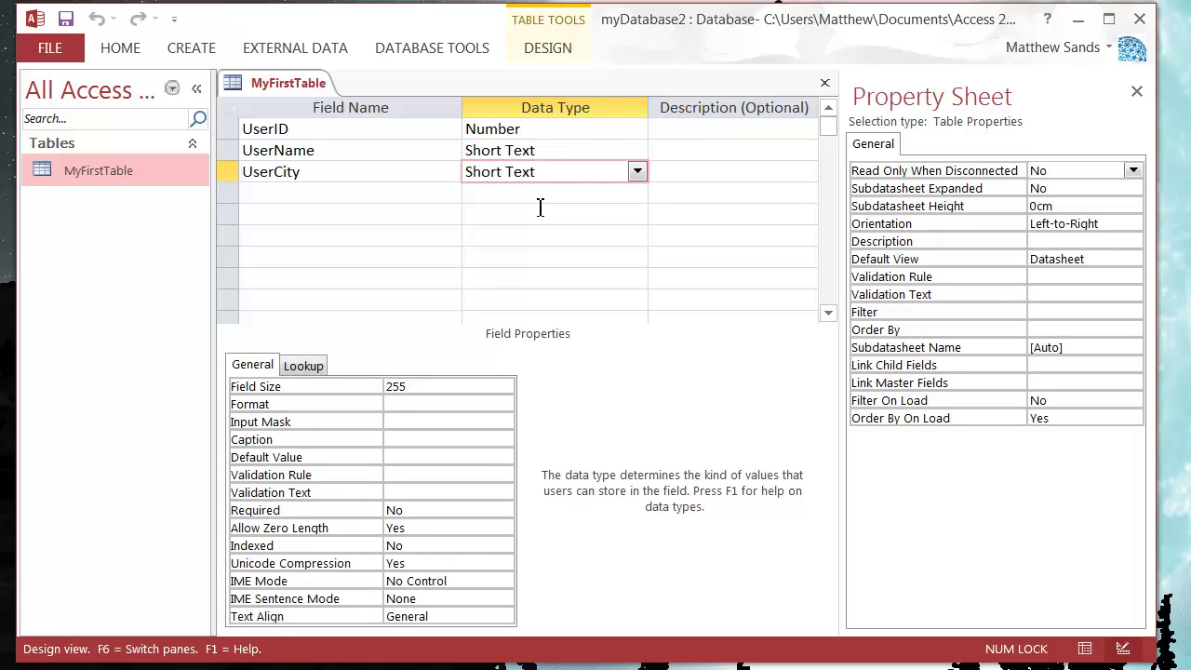
Select Long Integer as the field size of the UserID number field.
{"action": "left_click", "coordinate": [558, 129]}
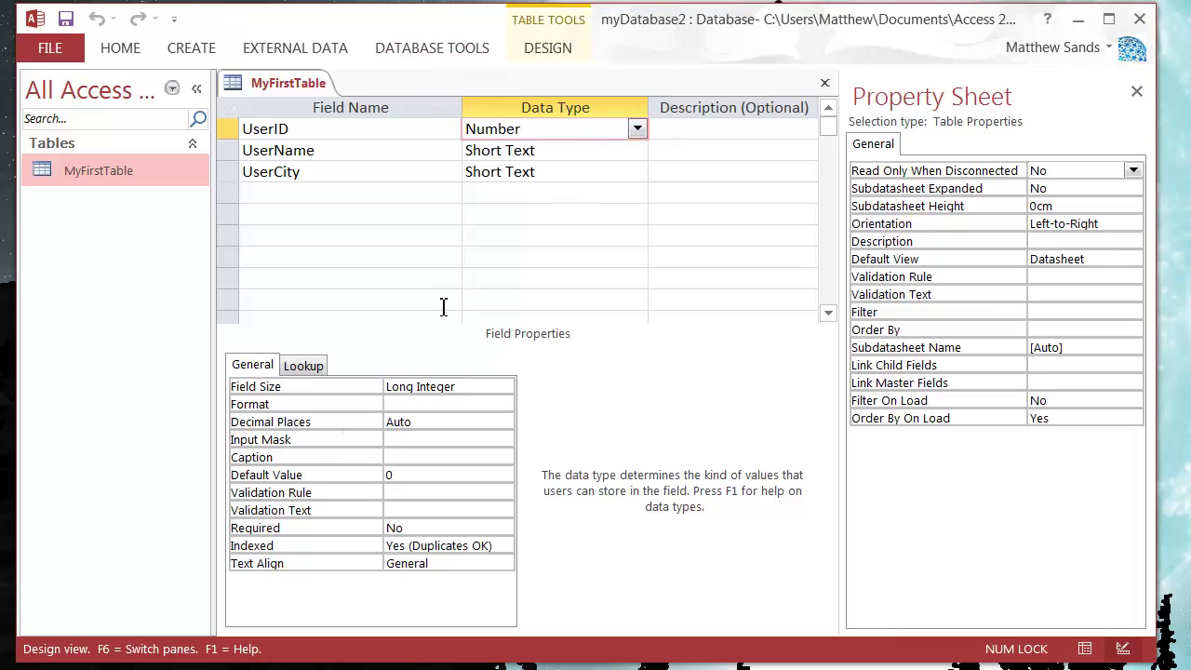
{"action": "left_click", "coordinate": [463, 386]}
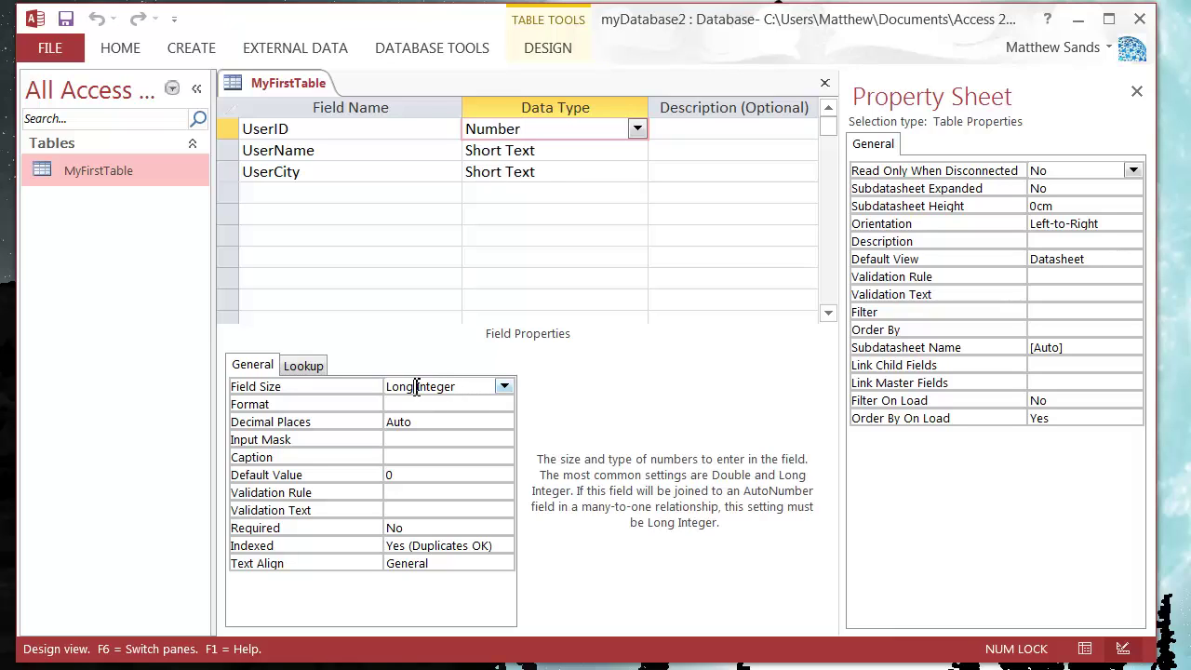
{"action": "left_click_drag", "start_coordinate": [416, 387], "coordinate": [365, 385]}
{"action": "double_click", "coordinate": [439, 388]}
{"action": "left_click", "coordinate": [508, 381]}
{"action": "left_click", "coordinate": [433, 436]}
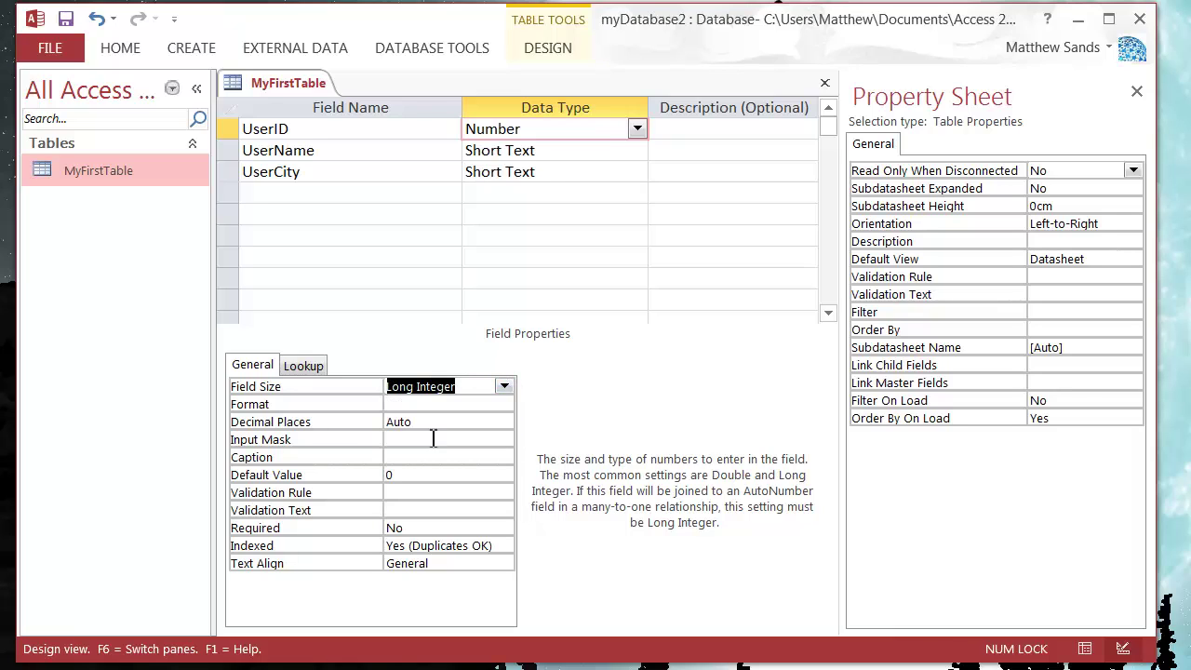
{"action": "left_click", "coordinate": [453, 403]}
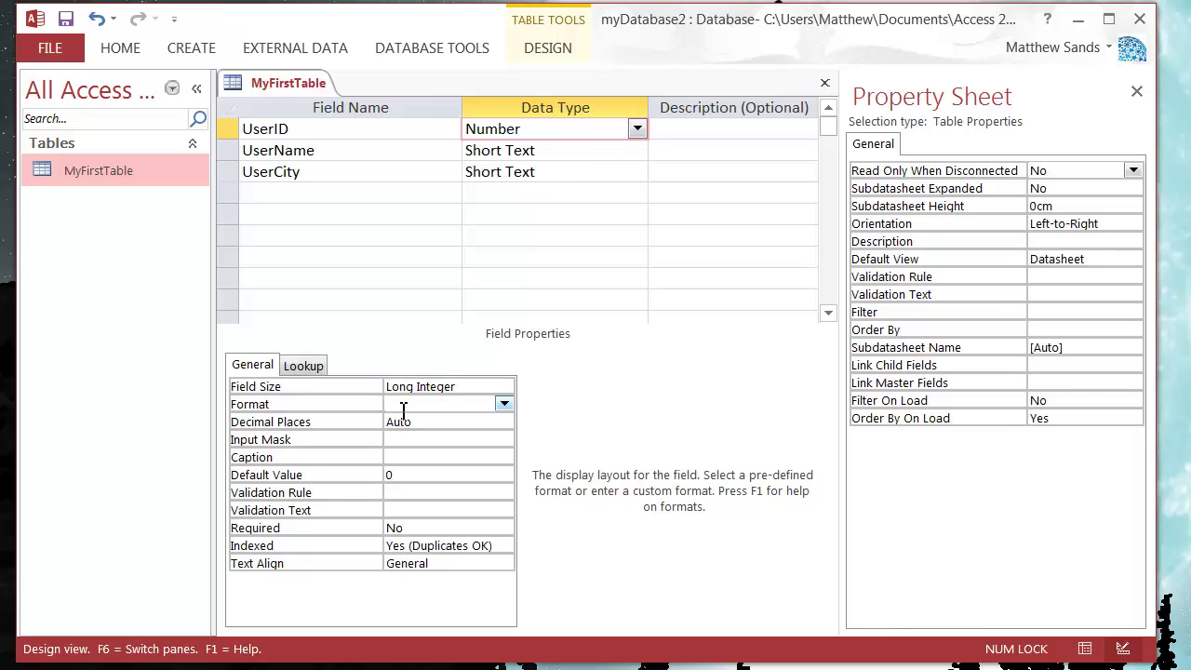
Change the field size of UserID to Integer.
{"action": "left_click", "coordinate": [468, 386]}
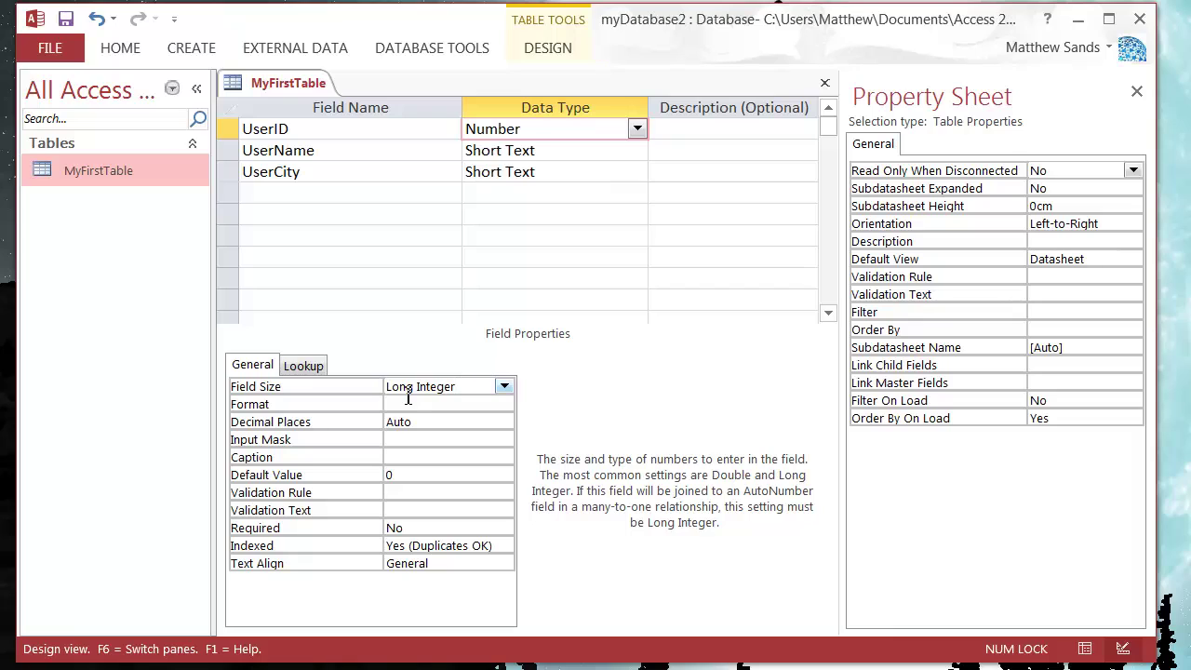
{"action": "left_click", "coordinate": [506, 386]}
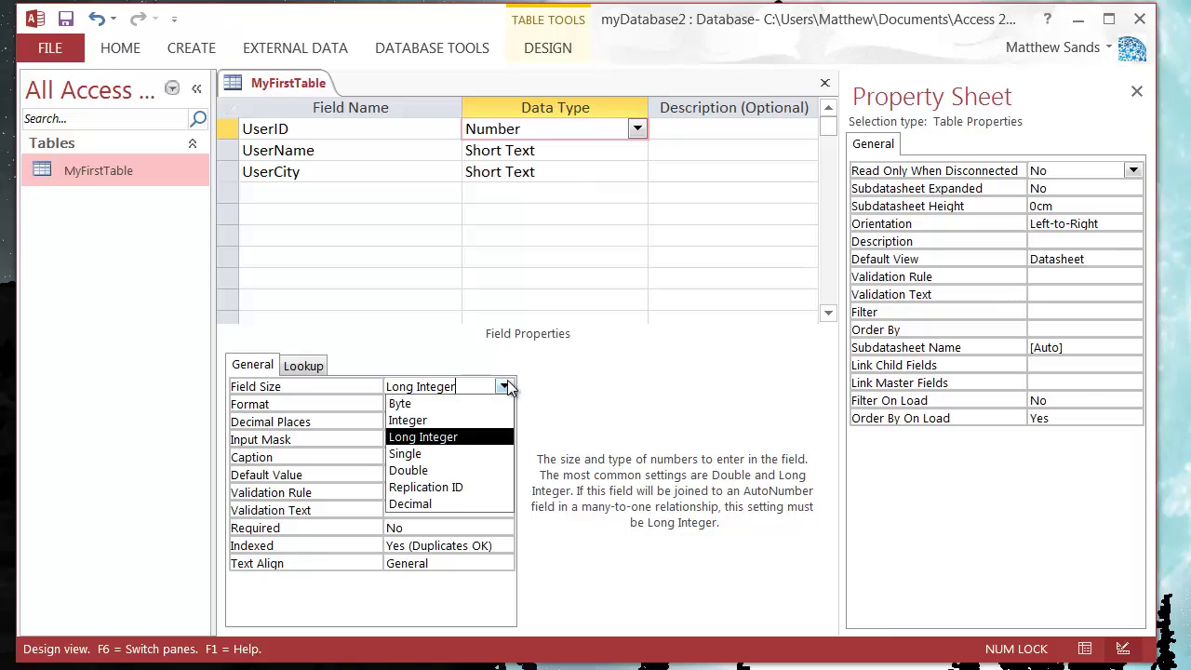
{"action": "left_click", "coordinate": [450, 419]}
{"action": "left_click", "coordinate": [446, 407]}
{"action": "left_click", "coordinate": [456, 384]}
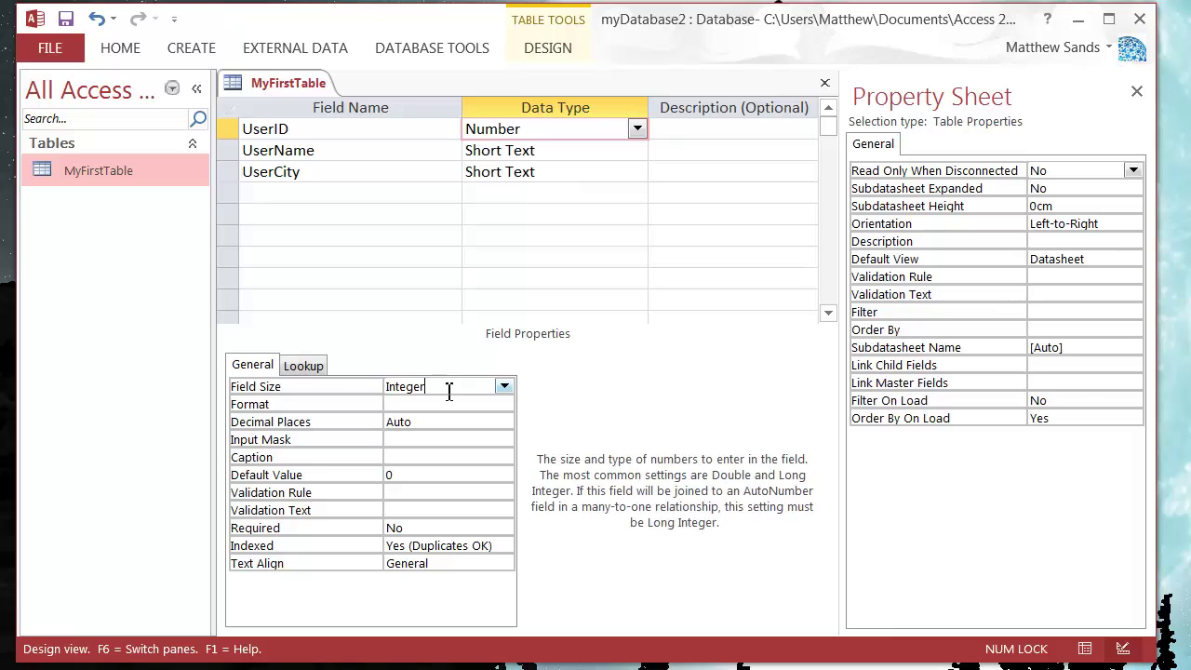
{"action": "left_click", "coordinate": [439, 406]}
{"action": "left_click", "coordinate": [455, 386]}
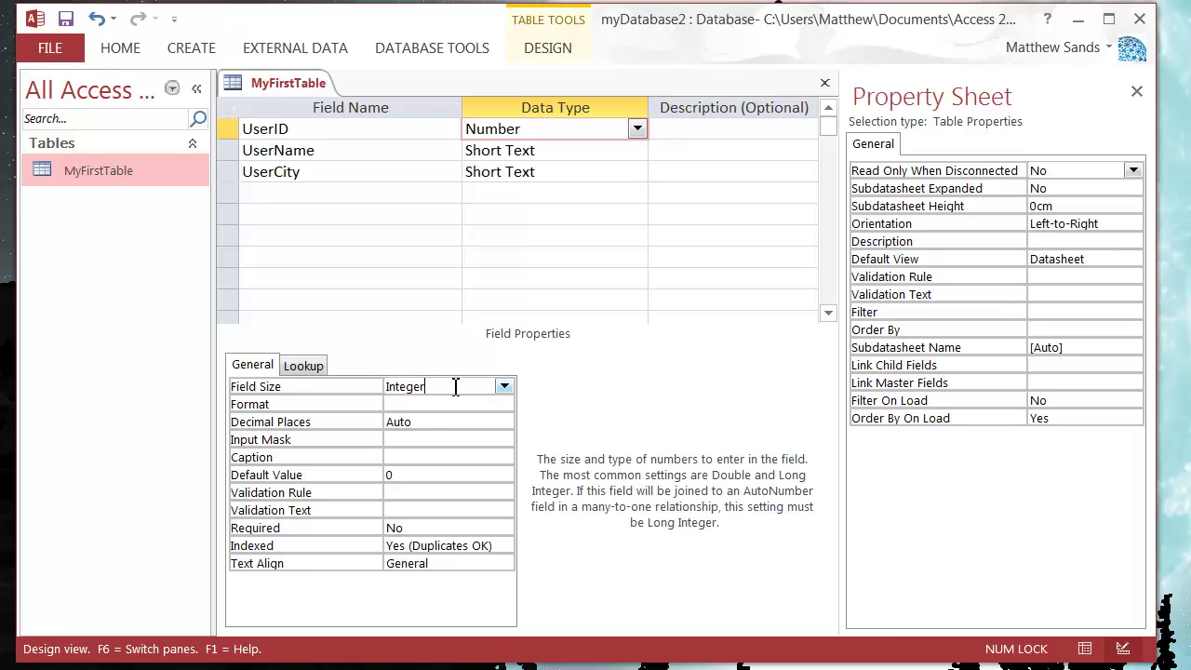
Set the UserID field size back to Long Integer.
{"action": "left_click", "coordinate": [506, 384]}
{"action": "left_click", "coordinate": [438, 434]}
{"action": "left_click", "coordinate": [444, 404]}
{"action": "left_click", "coordinate": [478, 385]}
{"action": "left_click", "coordinate": [444, 408]}
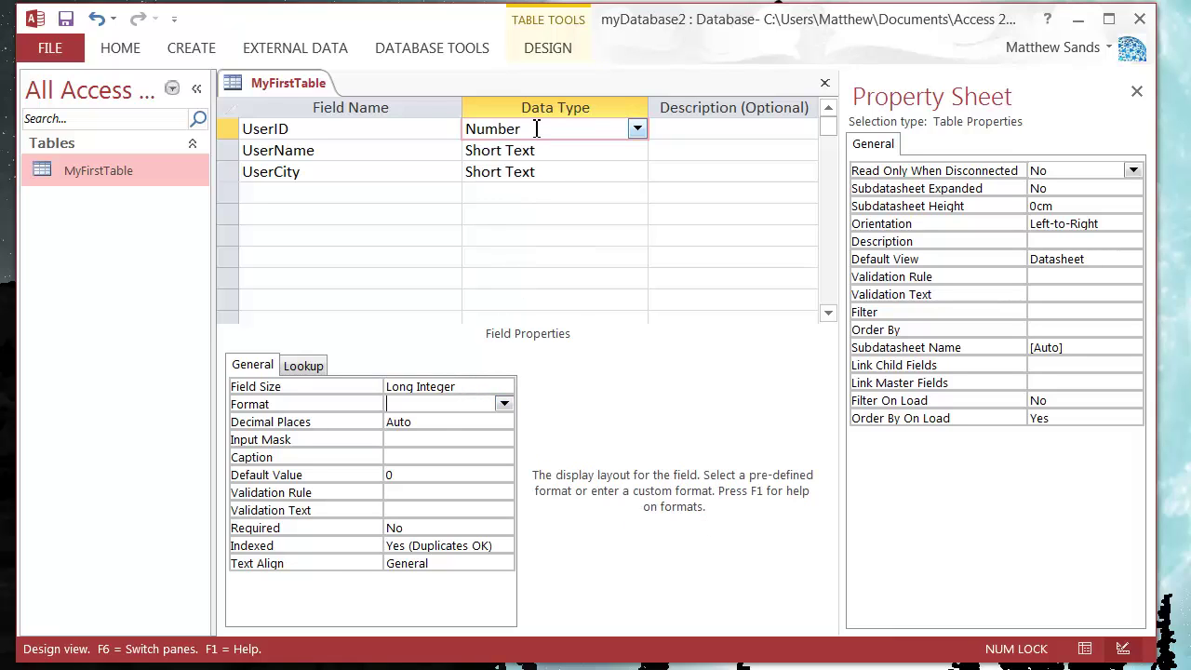
Try Double and then Single as the field size of UserID.
{"action": "left_click", "coordinate": [472, 384]}
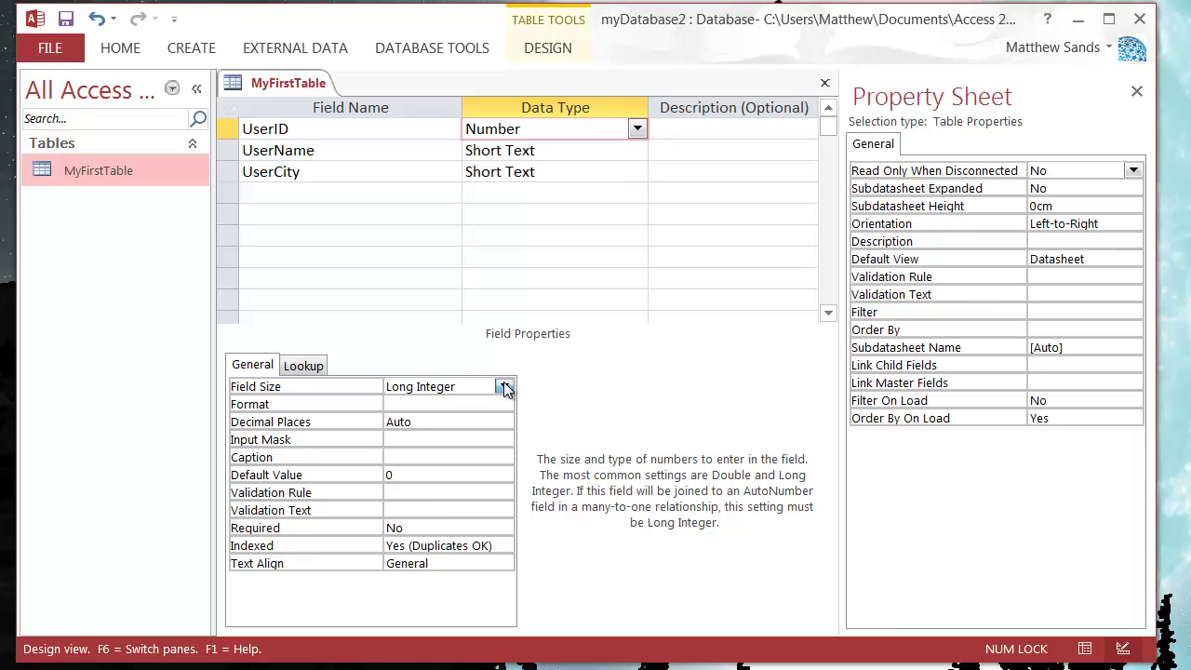
{"action": "left_click", "coordinate": [504, 387]}
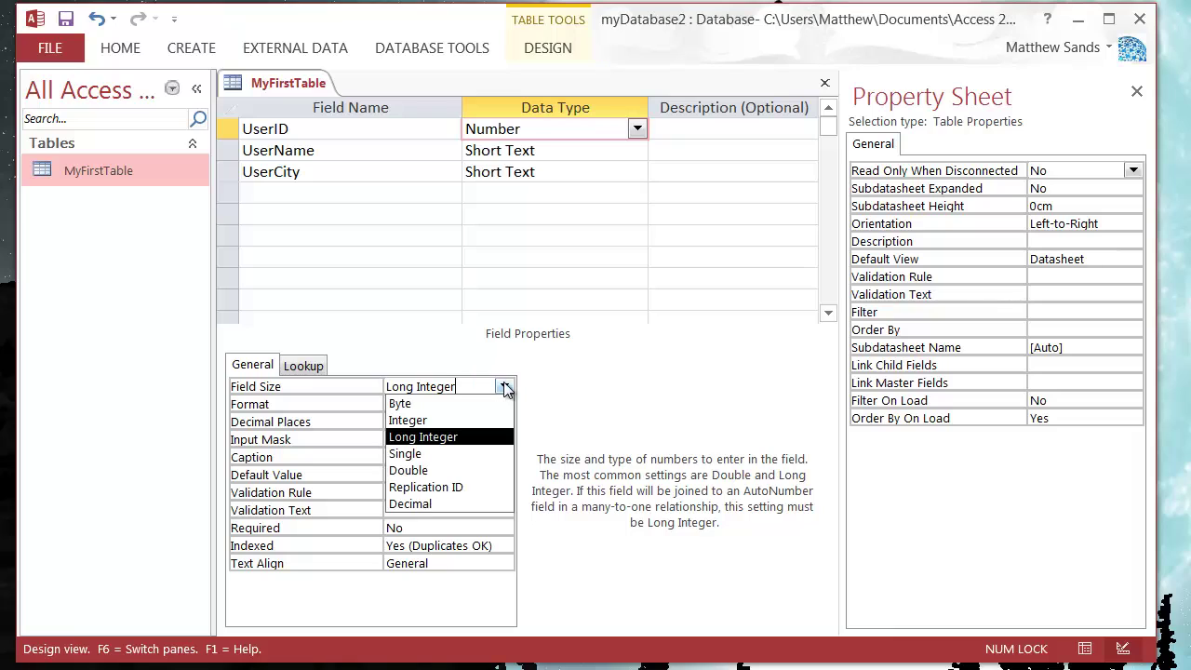
{"action": "left_click", "coordinate": [463, 471]}
{"action": "left_click", "coordinate": [441, 402]}
{"action": "left_click", "coordinate": [454, 387]}
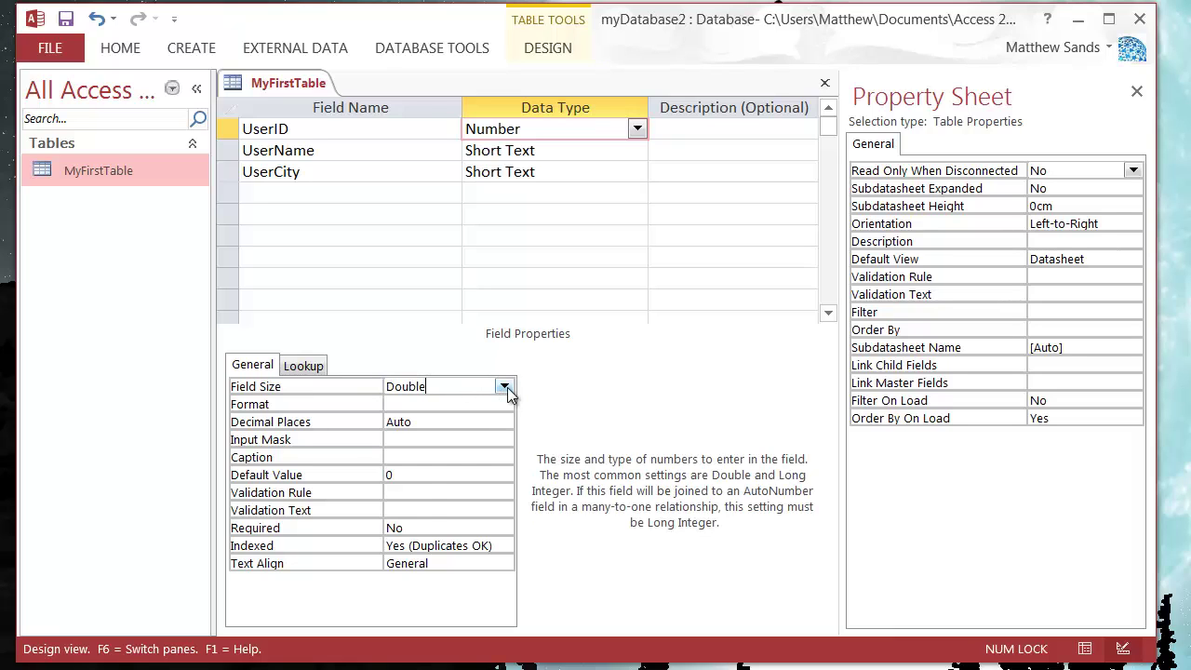
{"action": "left_click", "coordinate": [505, 387]}
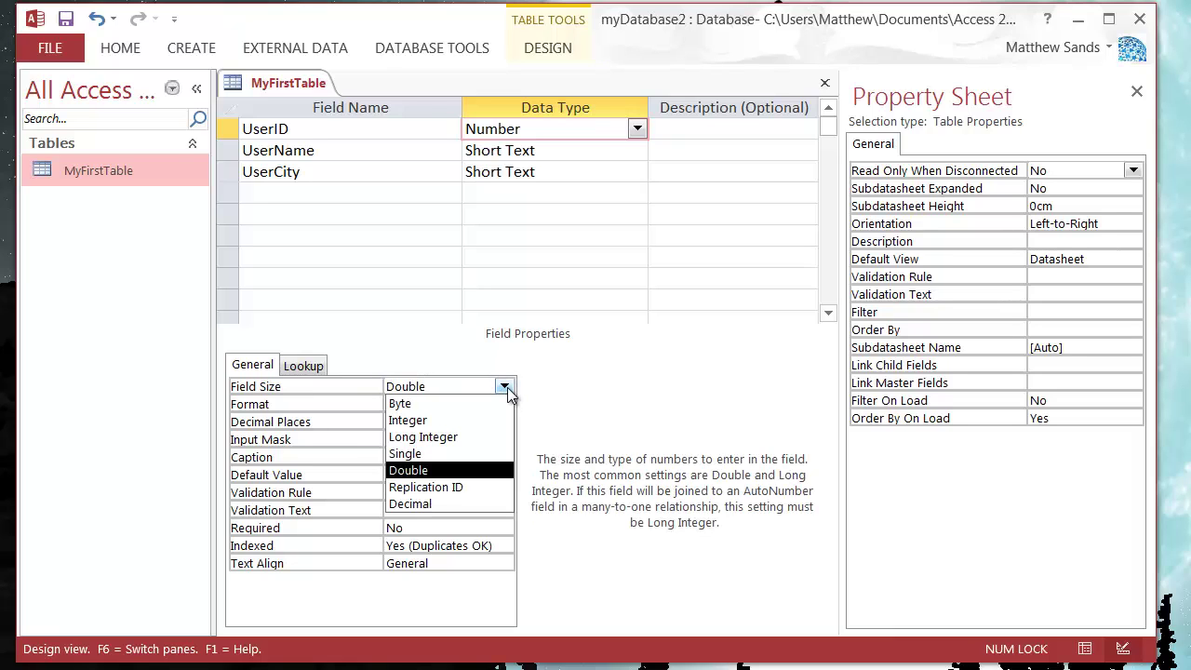
{"action": "left_click", "coordinate": [447, 454]}
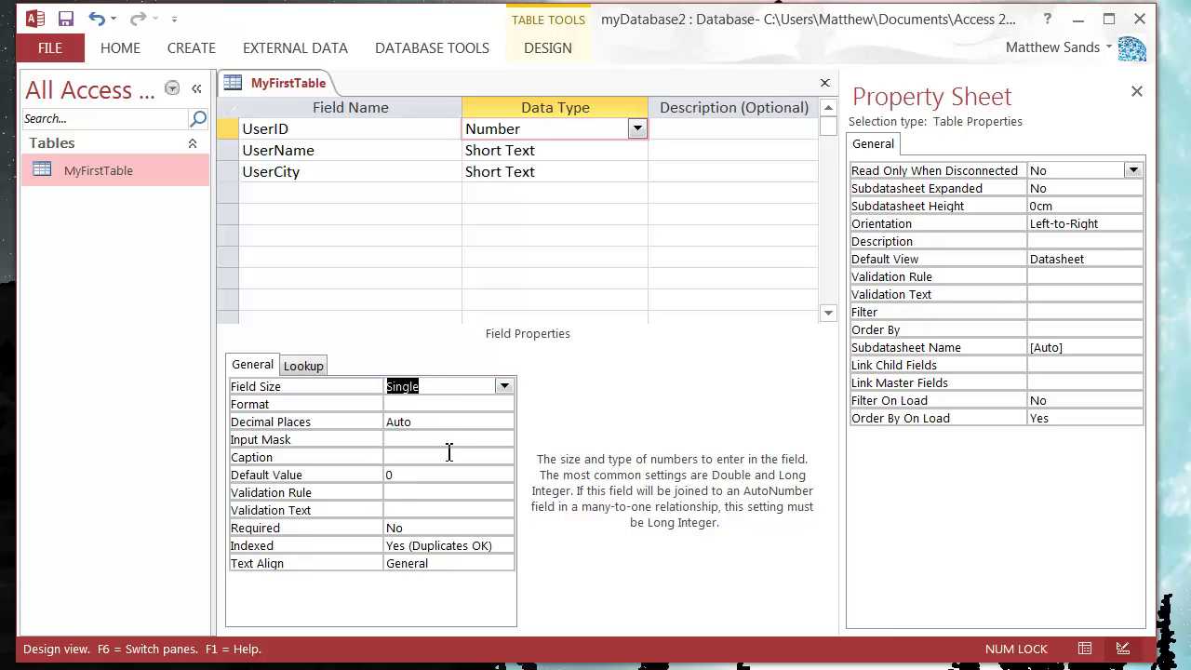
Set the field size of UserID to Long Integer.
{"action": "left_click", "coordinate": [503, 387]}
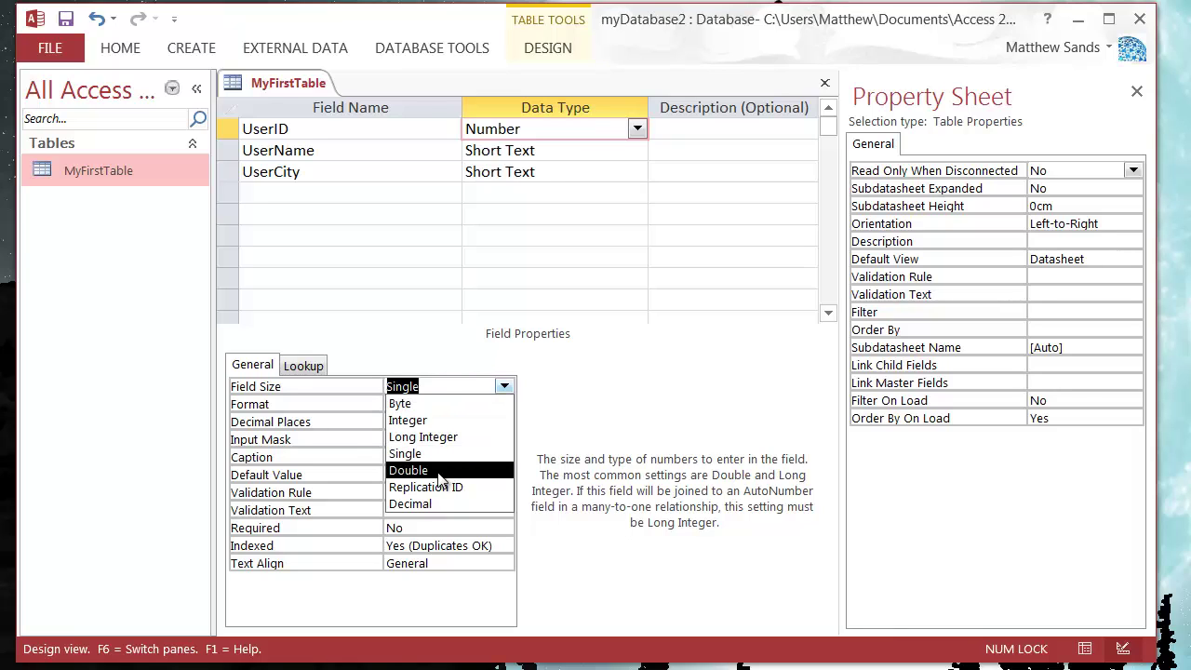
{"action": "left_click", "coordinate": [456, 446]}
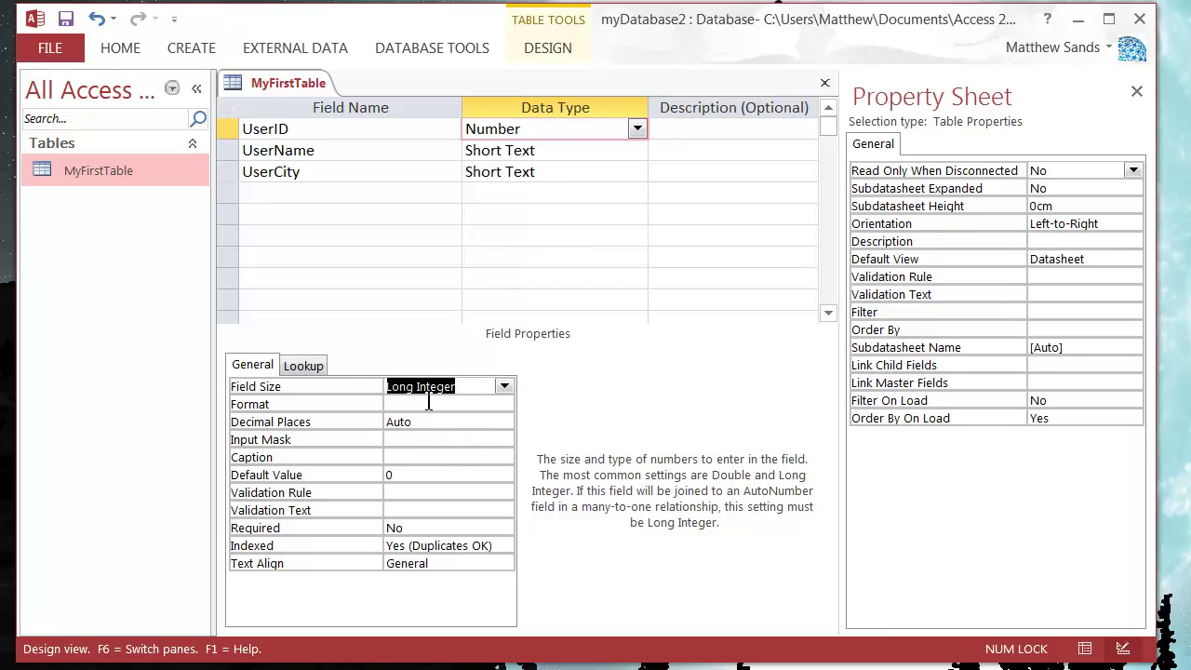
{"action": "left_click", "coordinate": [423, 406]}
Review the predefined number formats and their example values in the Format property of UserID.
{"action": "left_click", "coordinate": [594, 150]}
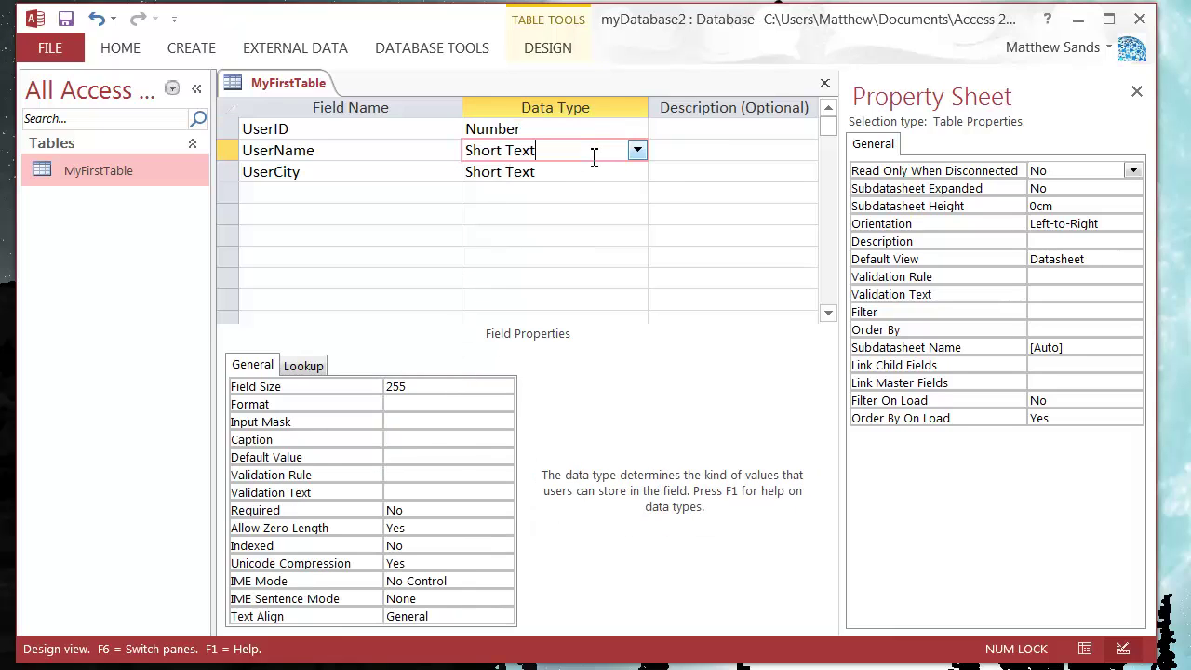
{"action": "left_click", "coordinate": [587, 129]}
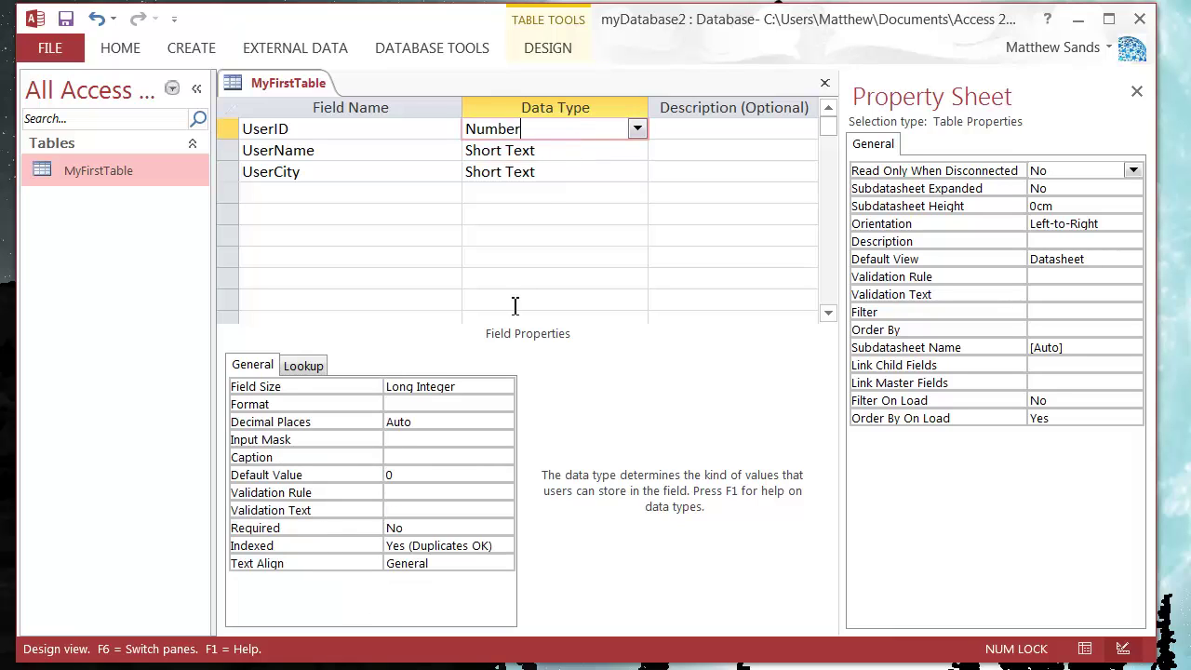
{"action": "left_click", "coordinate": [440, 406]}
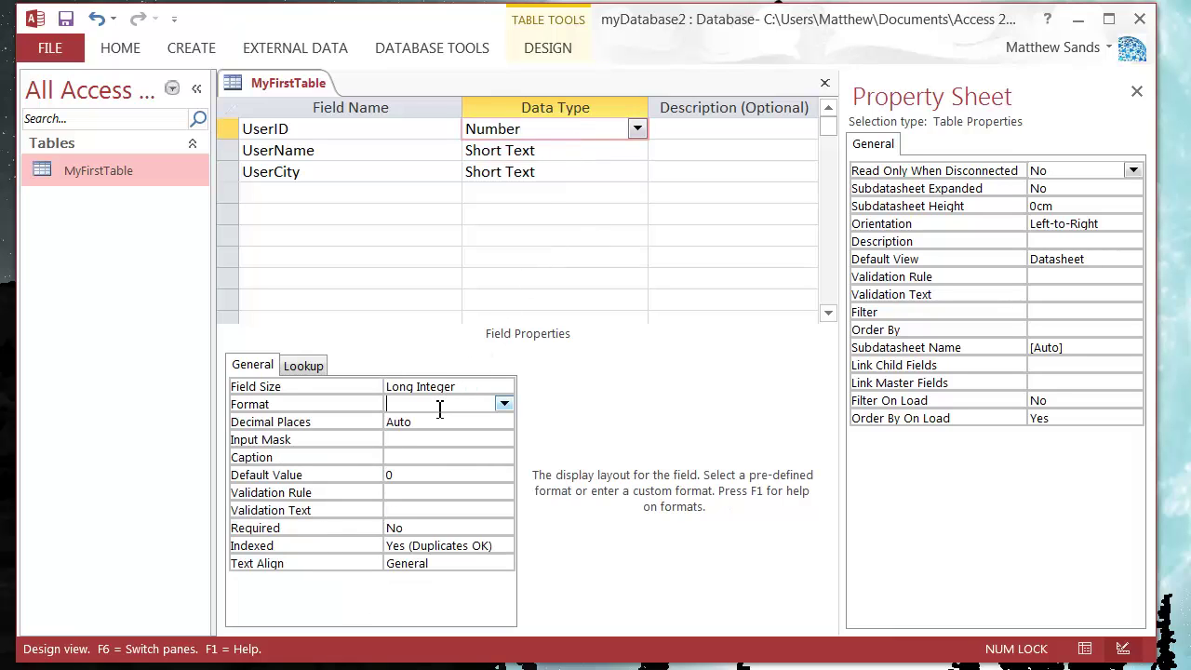
{"action": "left_click", "coordinate": [503, 404]}
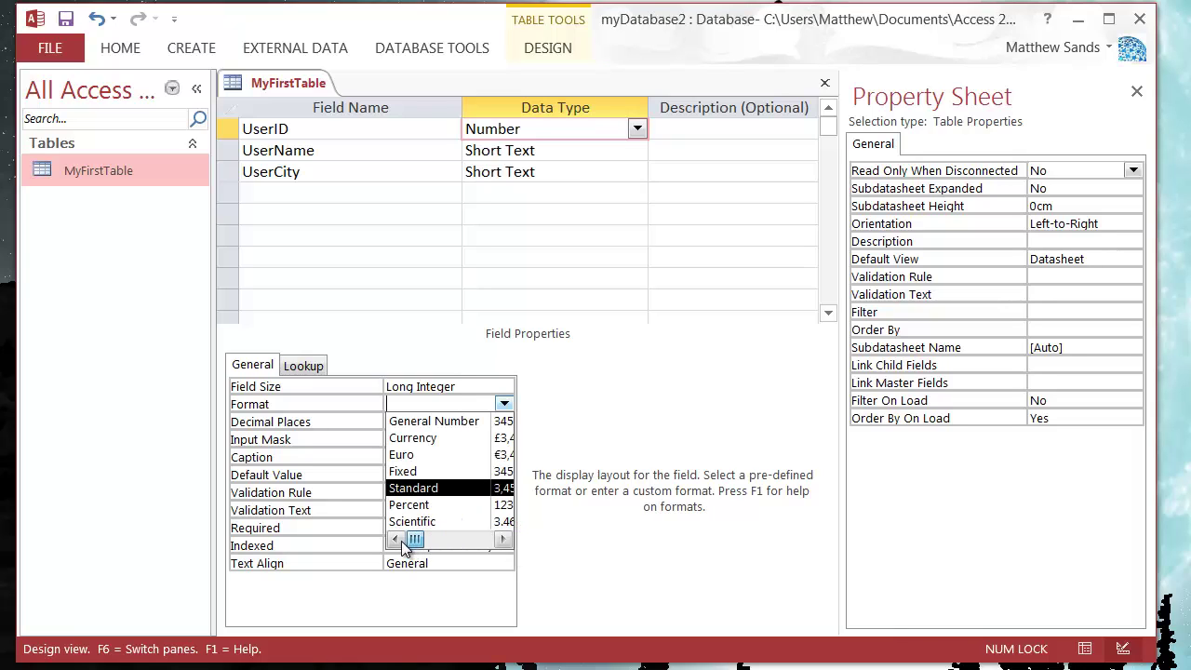
{"action": "left_click_drag", "start_coordinate": [405, 547], "coordinate": [483, 552]}
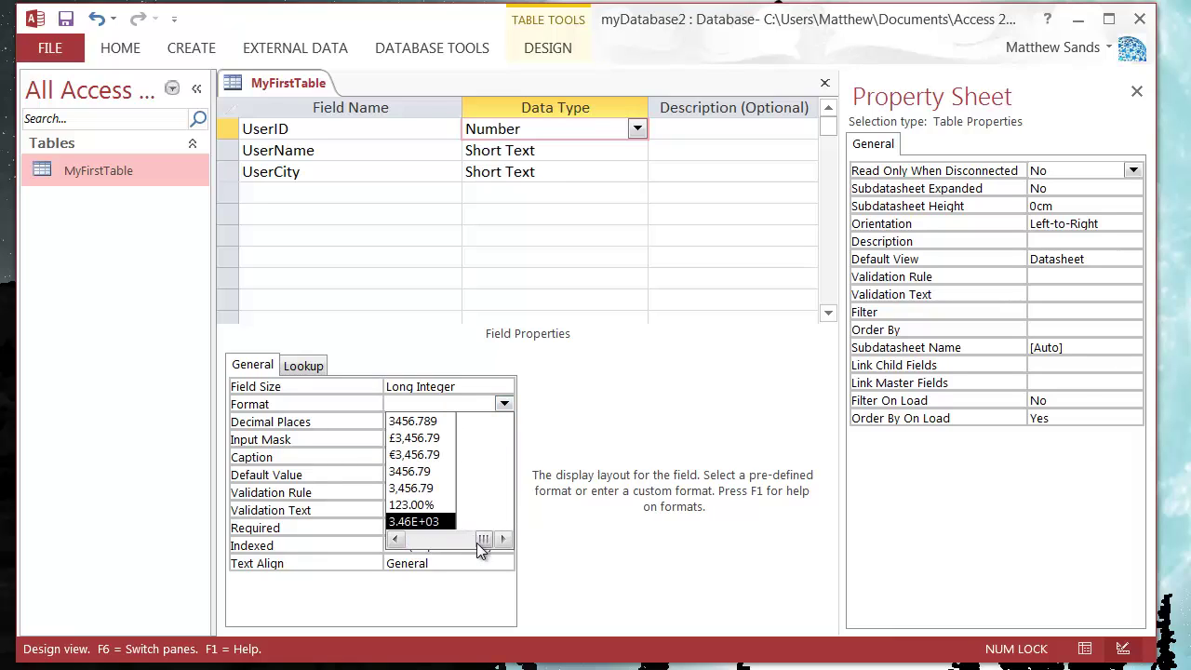
{"action": "left_click_drag", "start_coordinate": [477, 542], "coordinate": [417, 542]}
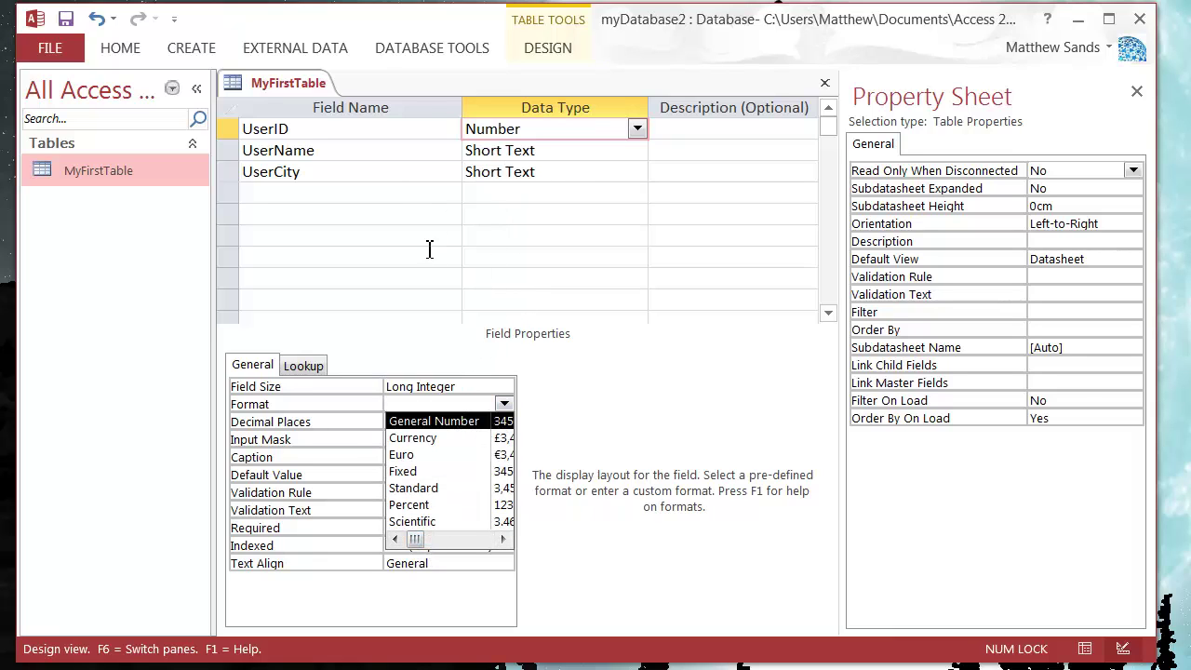
Set the field size of UserID to Double.
{"action": "left_click", "coordinate": [400, 198]}
{"action": "left_click", "coordinate": [528, 149]}
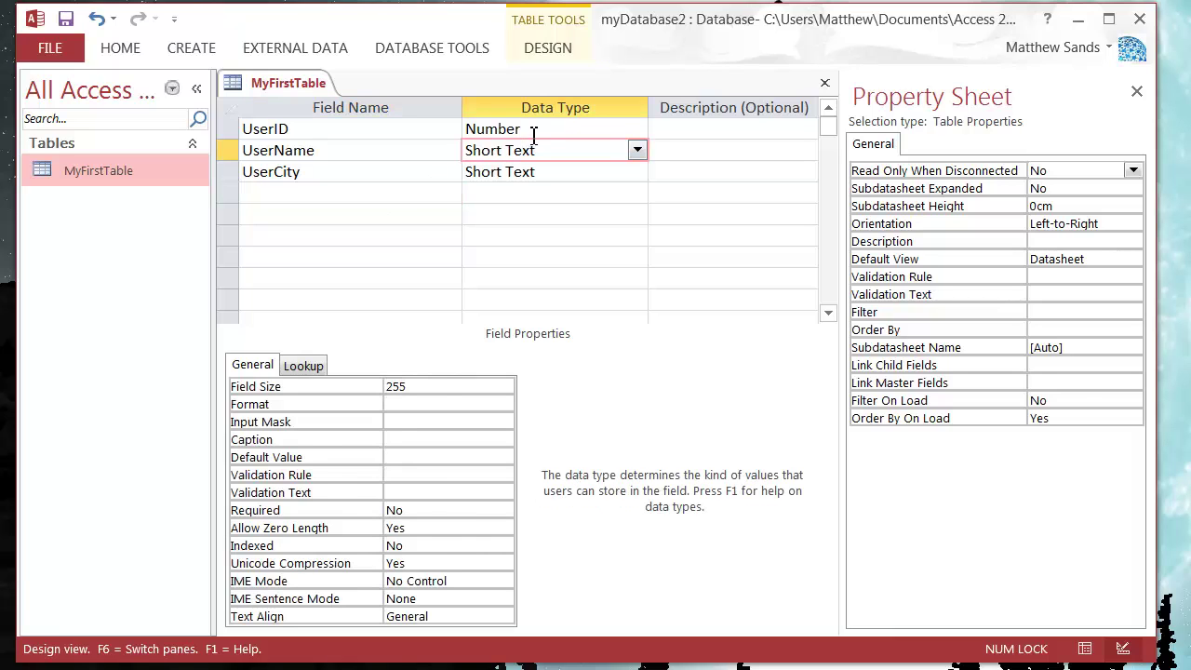
{"action": "left_click", "coordinate": [547, 130]}
{"action": "left_click", "coordinate": [474, 389]}
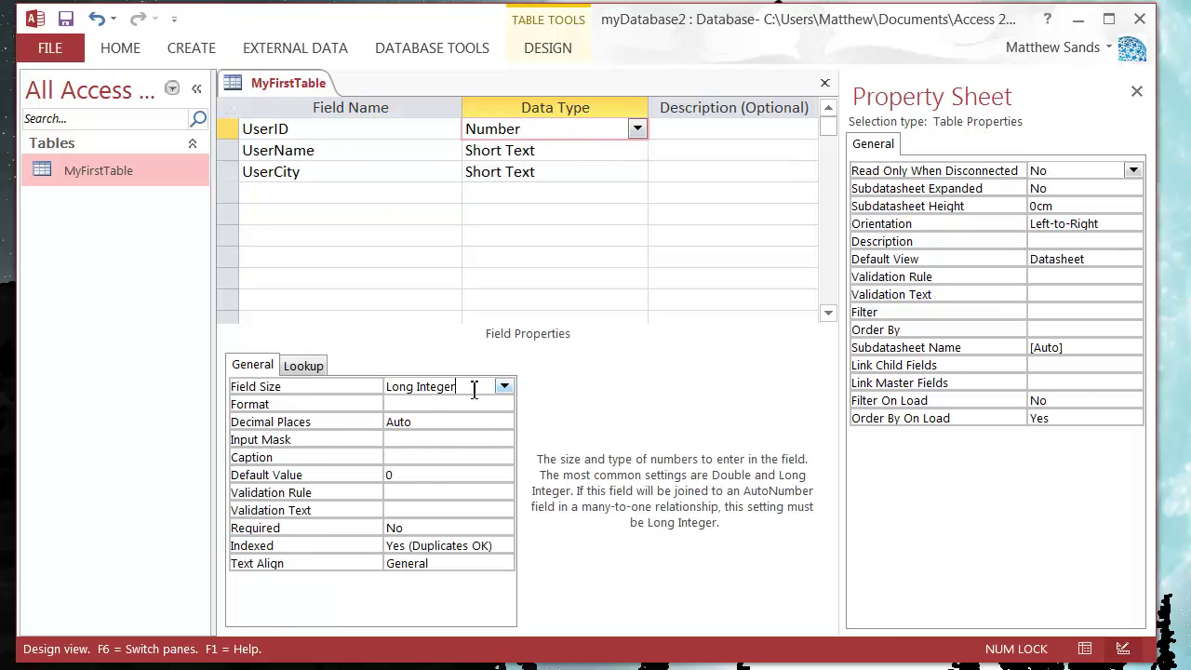
{"action": "left_click", "coordinate": [505, 386]}
{"action": "left_click", "coordinate": [439, 468]}
Review the choices offered for the Decimal Places property of UserID.
{"action": "left_click", "coordinate": [453, 424]}
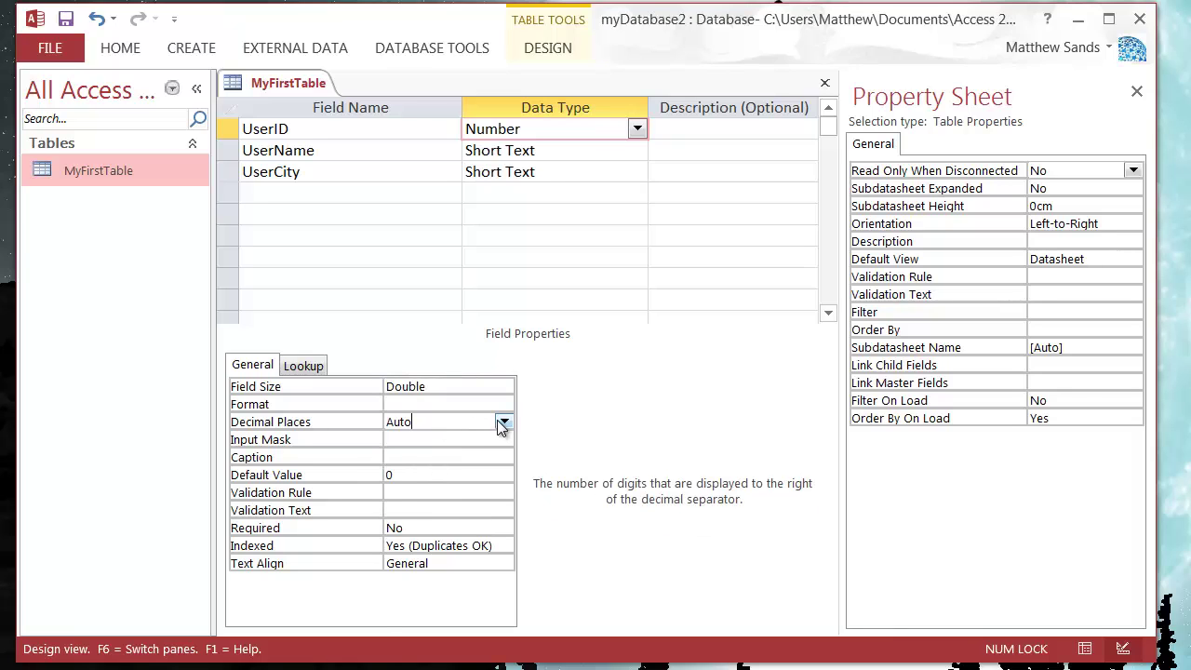
{"action": "left_click", "coordinate": [502, 422]}
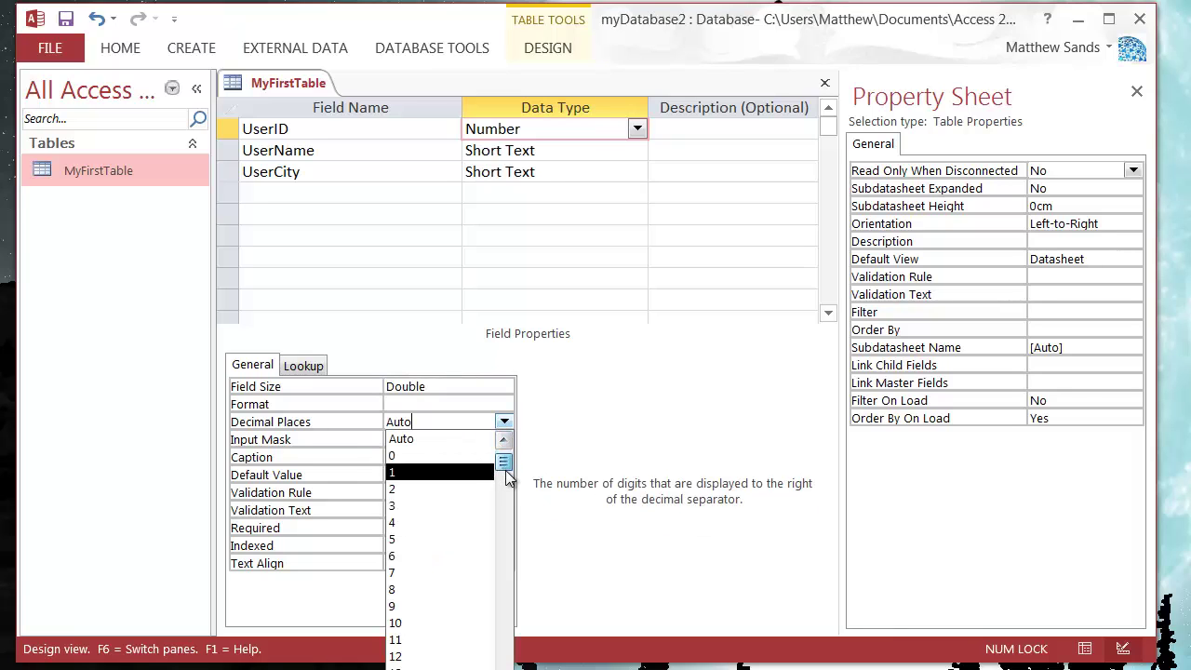
{"action": "left_click_drag", "start_coordinate": [506, 471], "coordinate": [512, 515]}
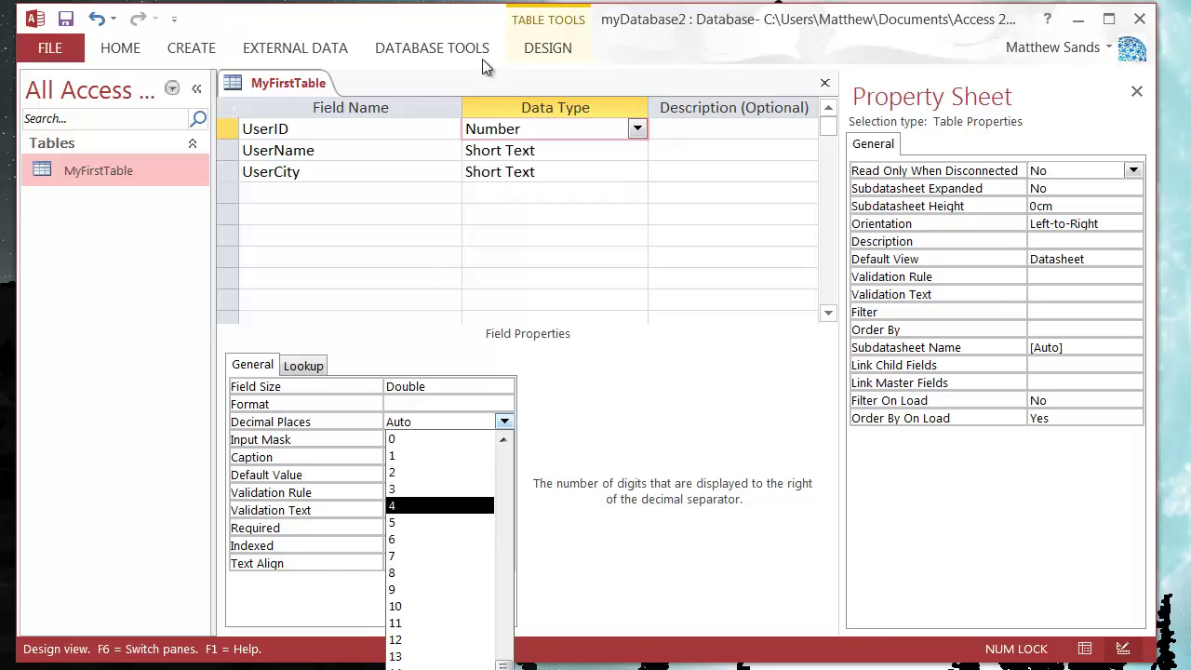
{"action": "left_click", "coordinate": [451, 17]}
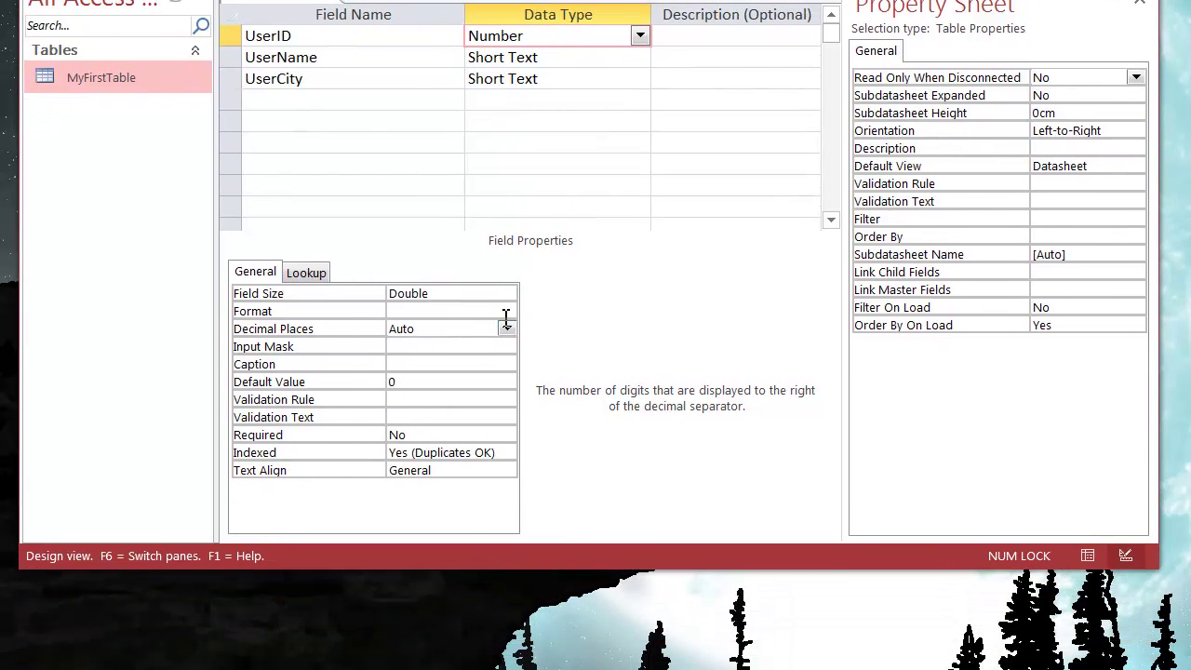
{"action": "left_click", "coordinate": [506, 329]}
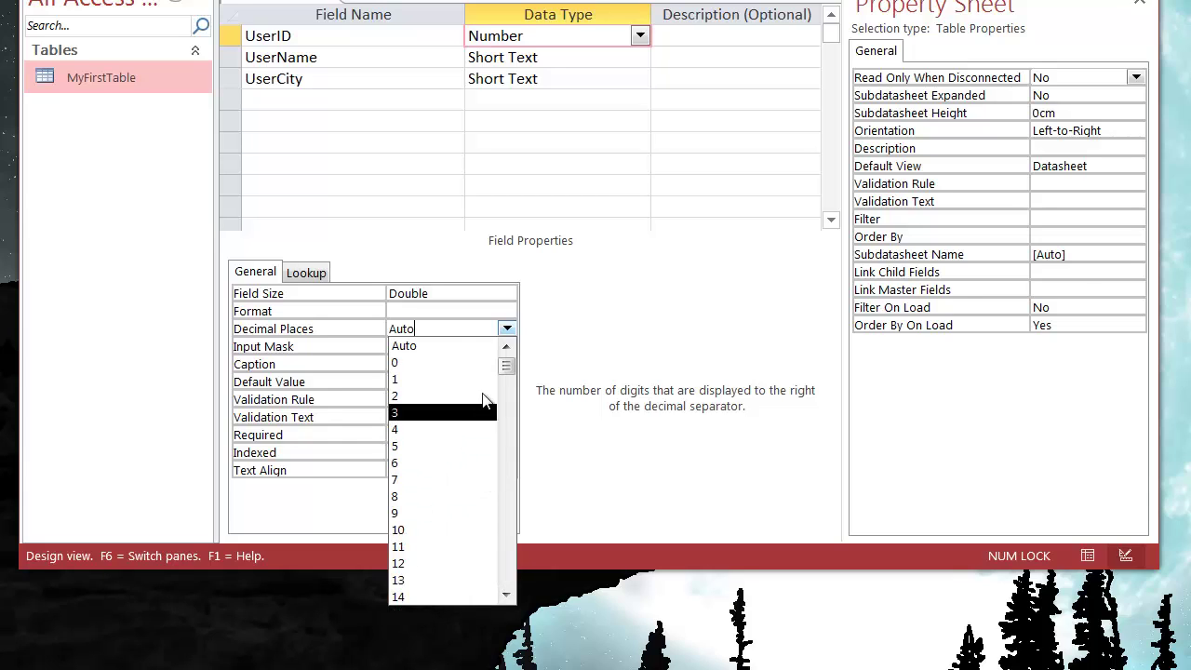
{"action": "left_click", "coordinate": [455, 346]}
{"action": "left_click", "coordinate": [433, 345]}
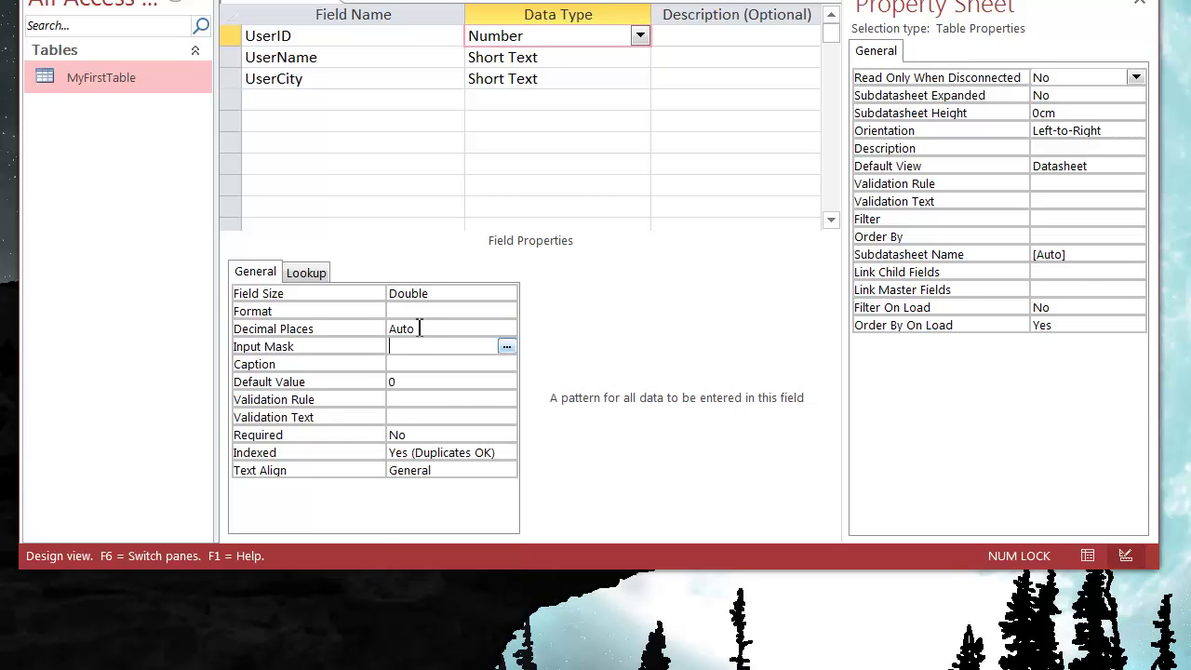
Return the field size of UserID to Long Integer.
{"action": "left_click", "coordinate": [418, 327]}
{"action": "left_click", "coordinate": [446, 311]}
{"action": "left_click", "coordinate": [487, 293]}
{"action": "left_click", "coordinate": [508, 293]}
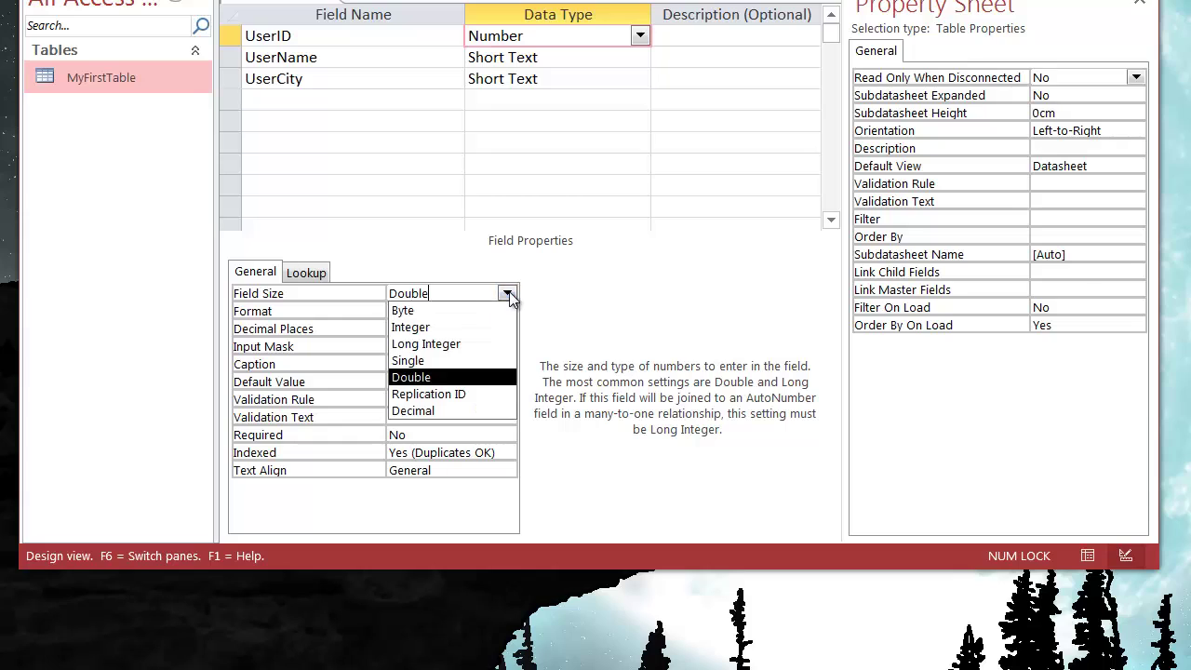
{"action": "left_click", "coordinate": [471, 343]}
{"action": "left_click", "coordinate": [435, 311]}
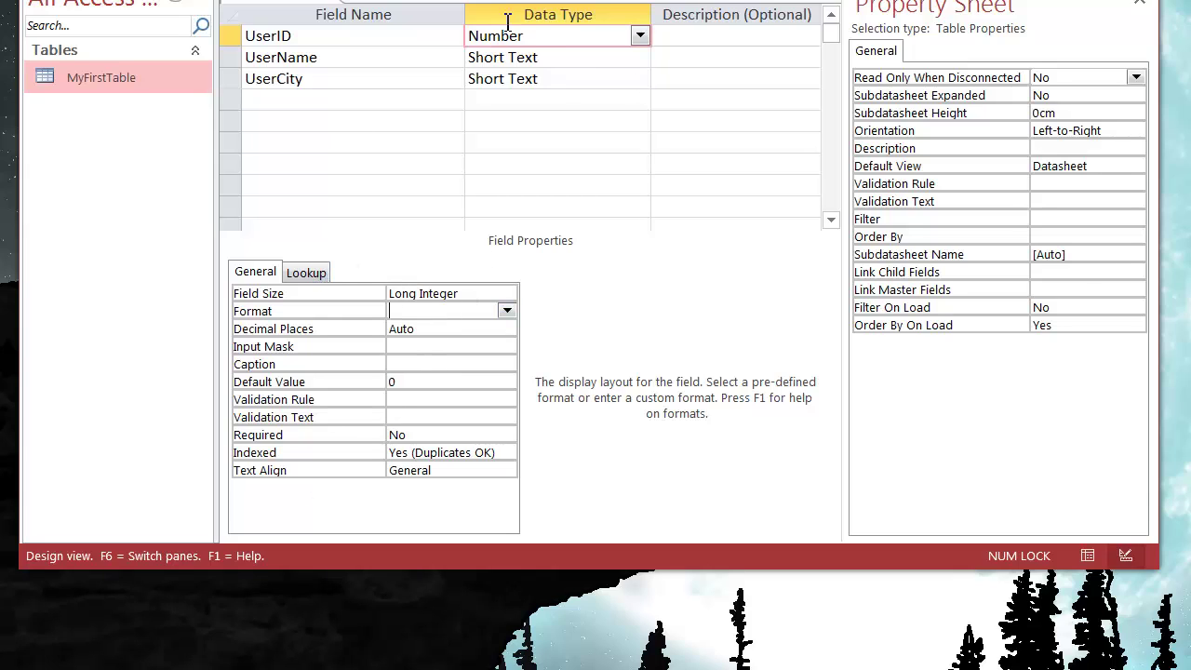
Examine the Field Size property of the UserName short text field.
{"action": "left_click", "coordinate": [574, 56]}
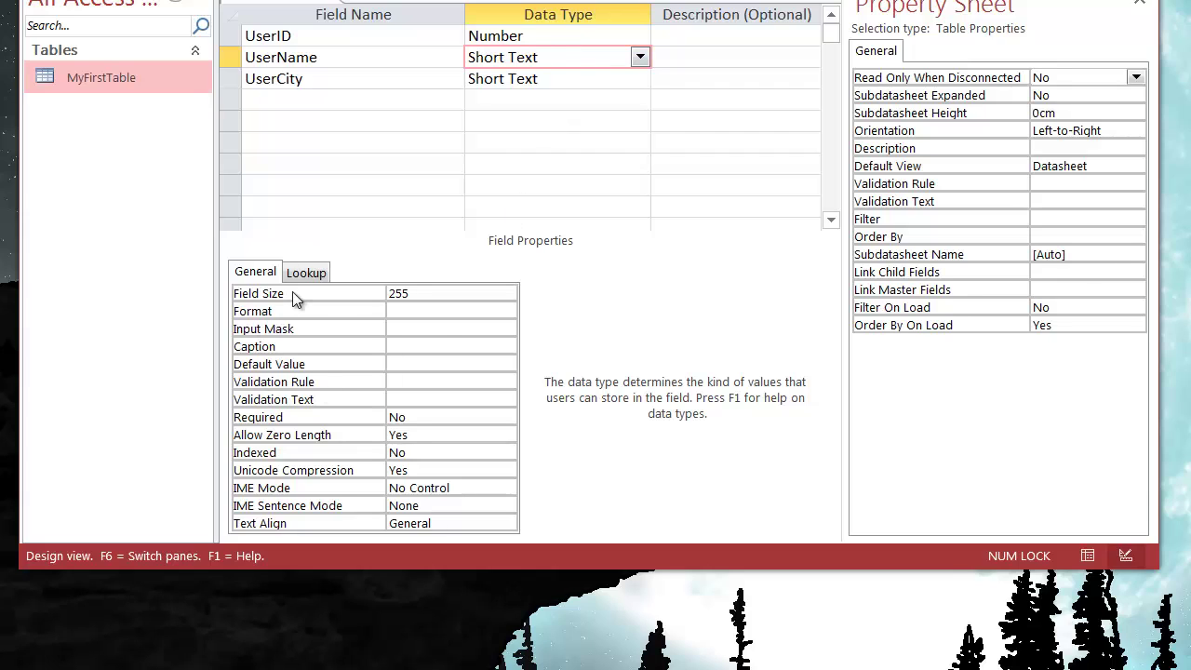
{"action": "left_click", "coordinate": [436, 298]}
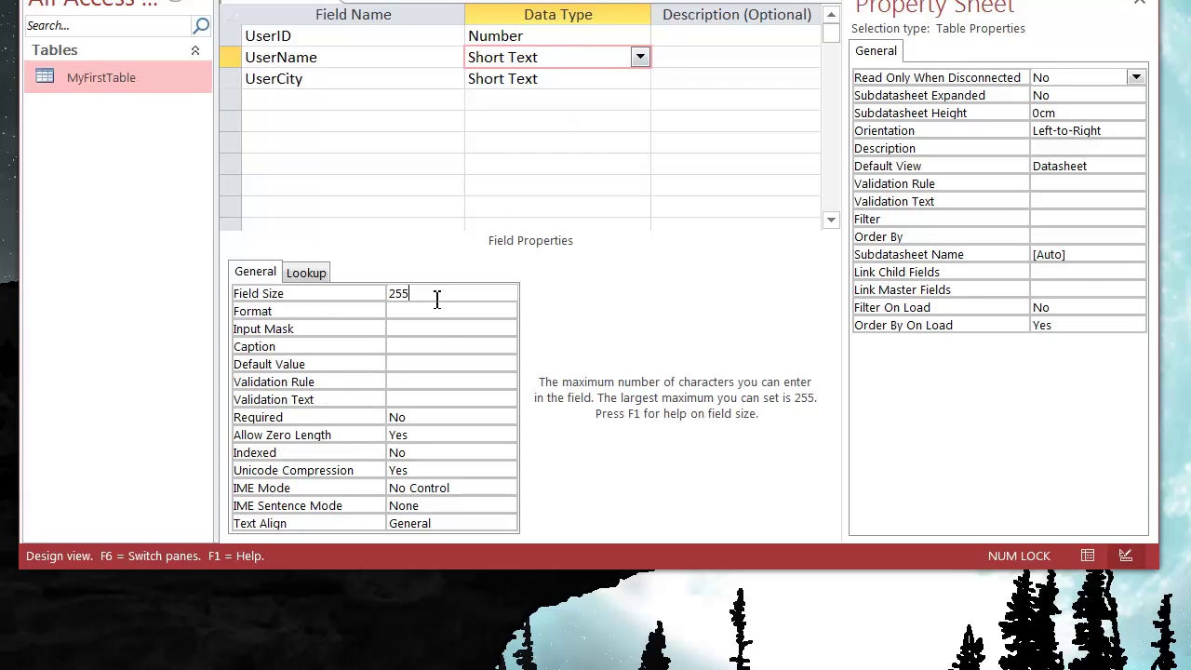
{"action": "left_click_drag", "start_coordinate": [454, 294], "coordinate": [375, 293]}
{"action": "left_click", "coordinate": [431, 296]}
Add a field named Notes below UserCity with the Long Text data type.
{"action": "left_click", "coordinate": [347, 109]}
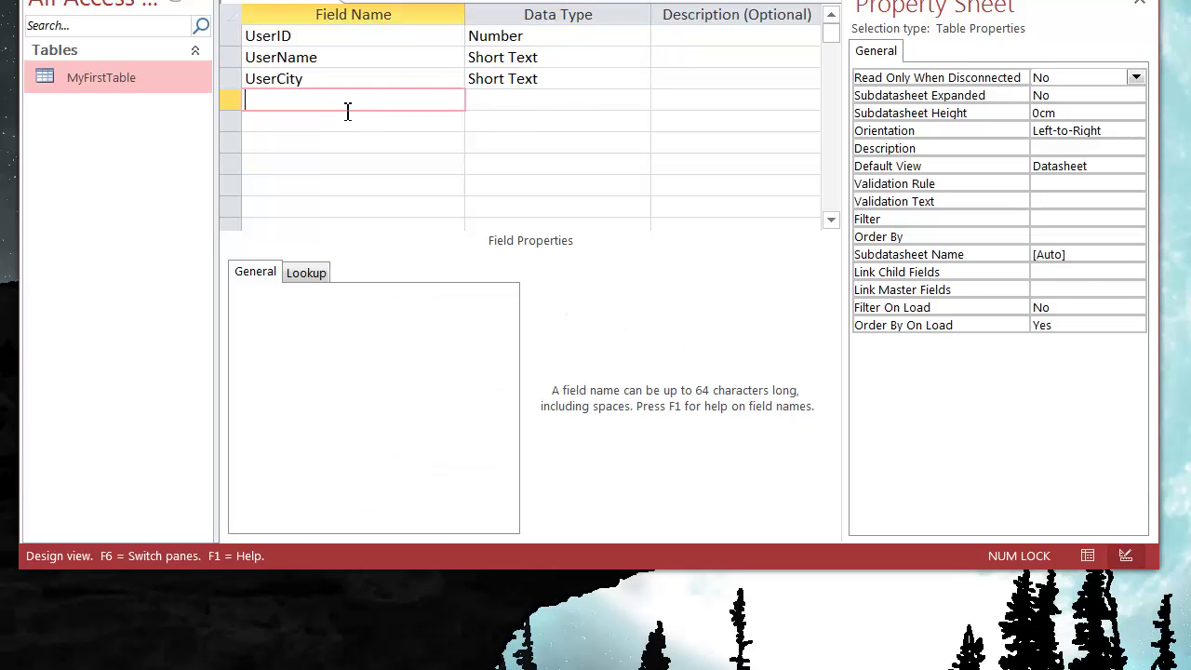
{"action": "type", "text": "Notes"}
{"action": "key", "text": "Tab"}
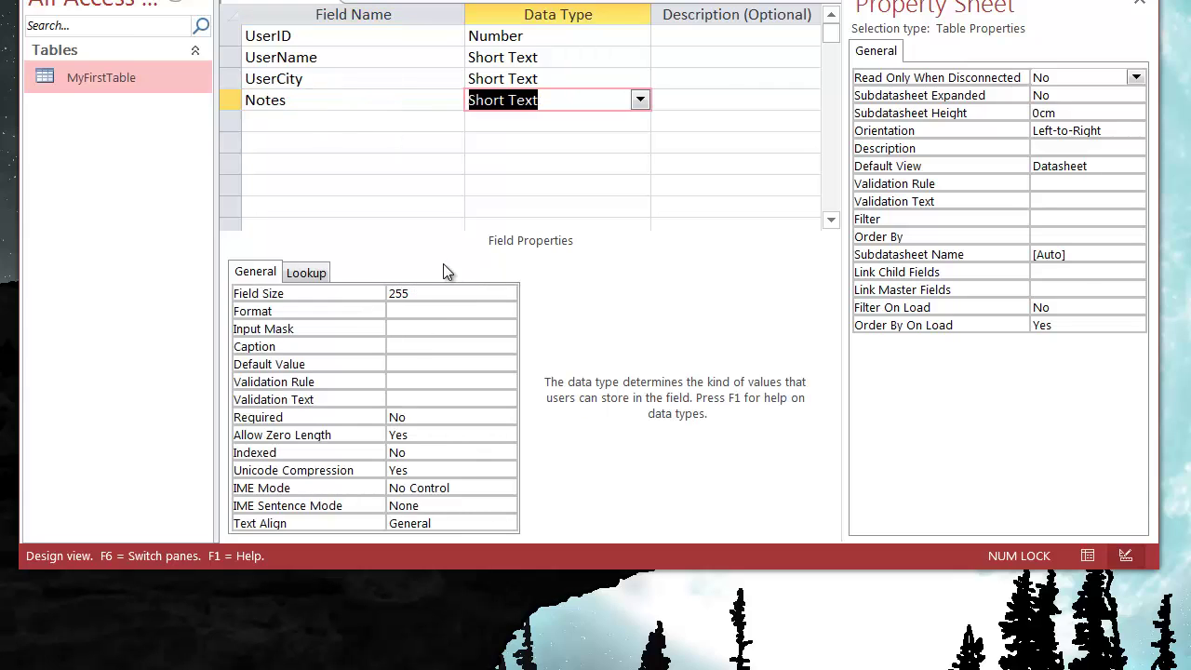
{"action": "left_click", "coordinate": [640, 101]}
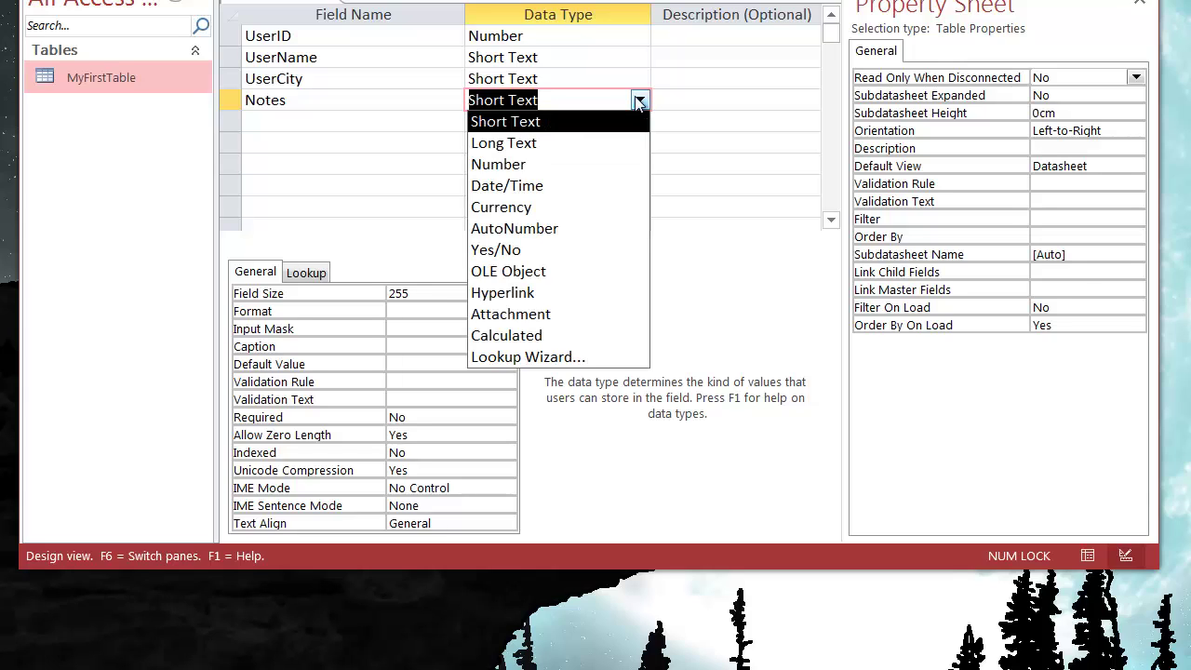
{"action": "left_click", "coordinate": [521, 144]}
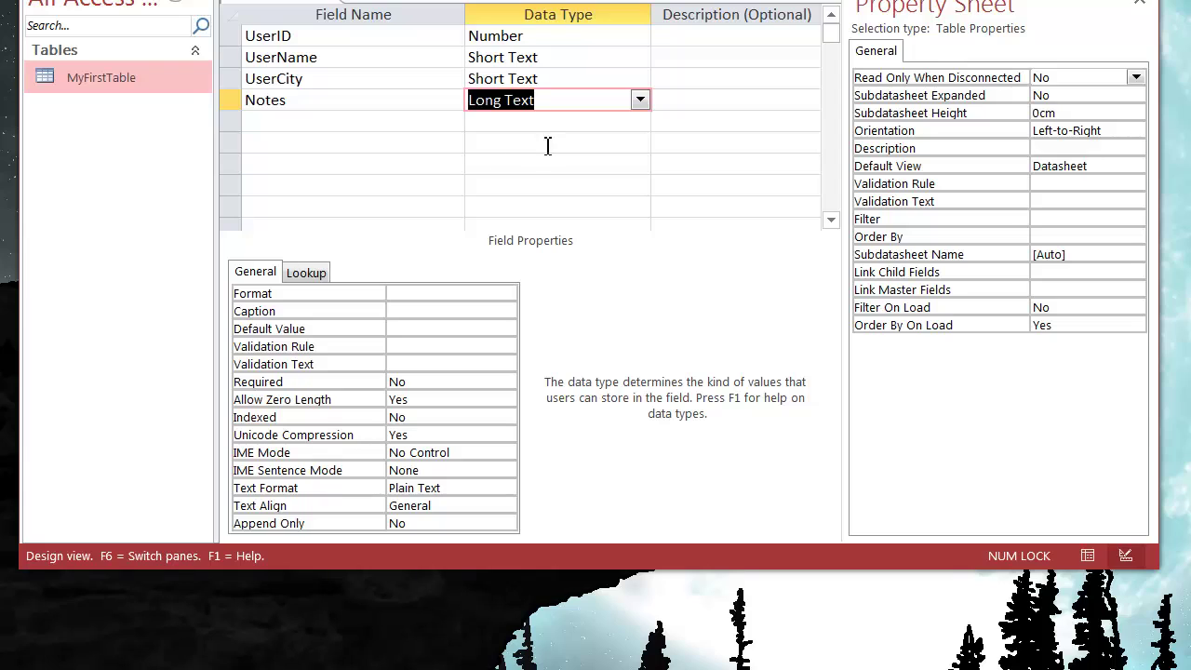
Compare the field properties of the long text field Notes with those of the short text field UserCity.
{"action": "left_click", "coordinate": [422, 294]}
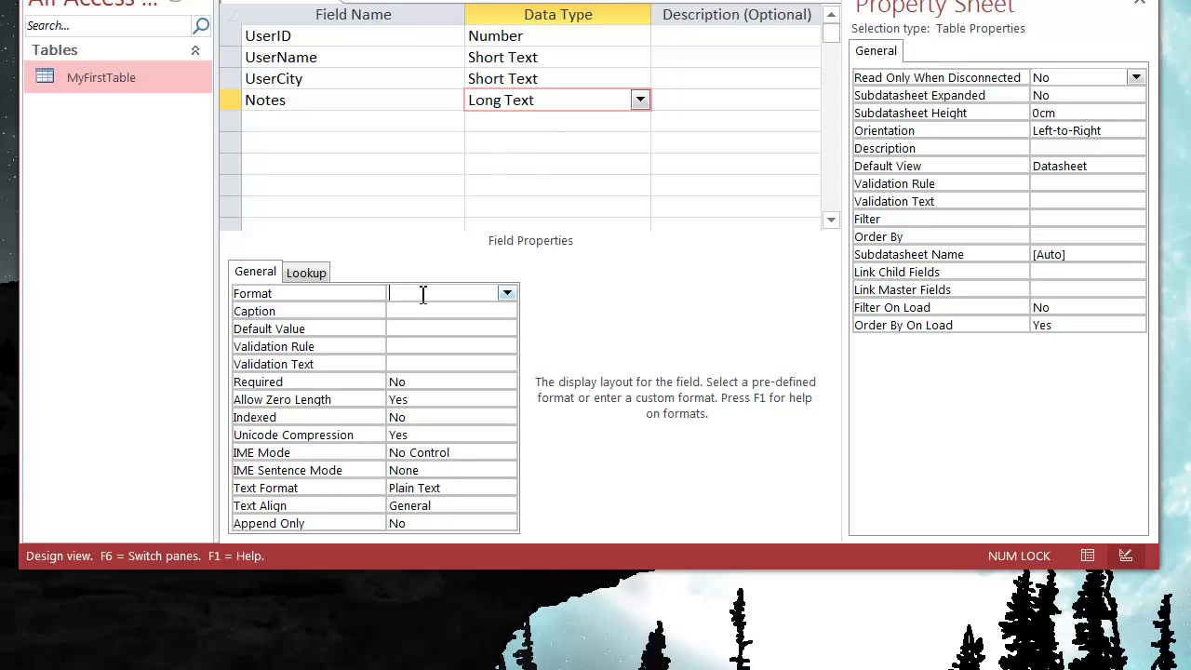
{"action": "left_click", "coordinate": [555, 102]}
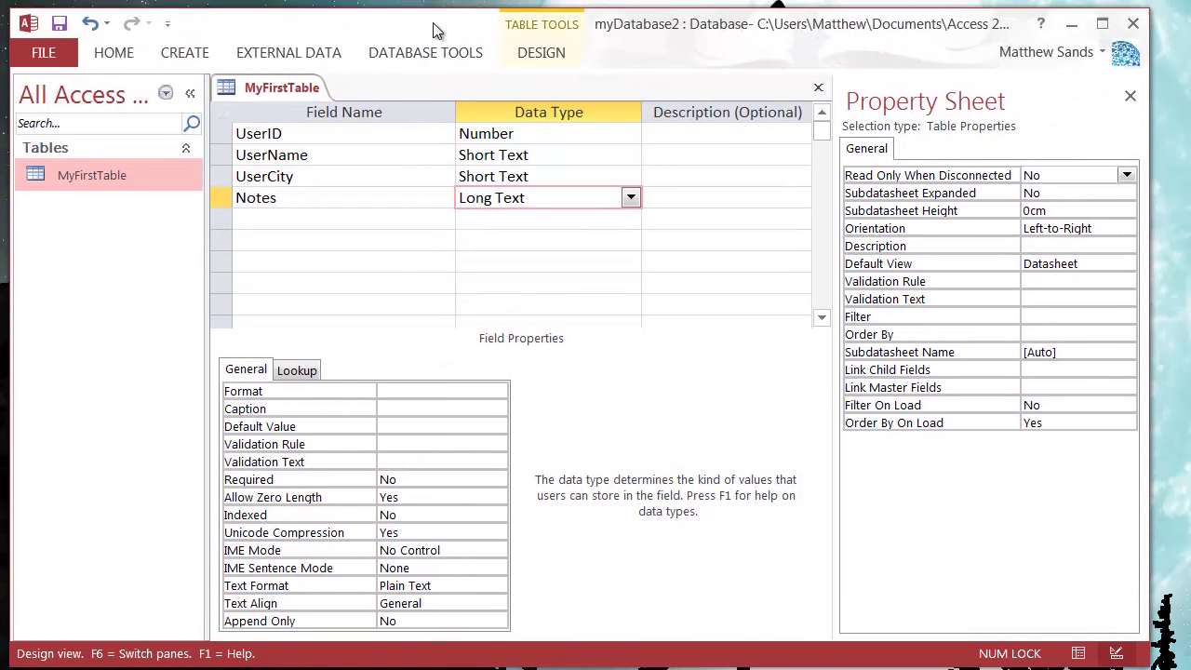
{"action": "left_click", "coordinate": [535, 214]}
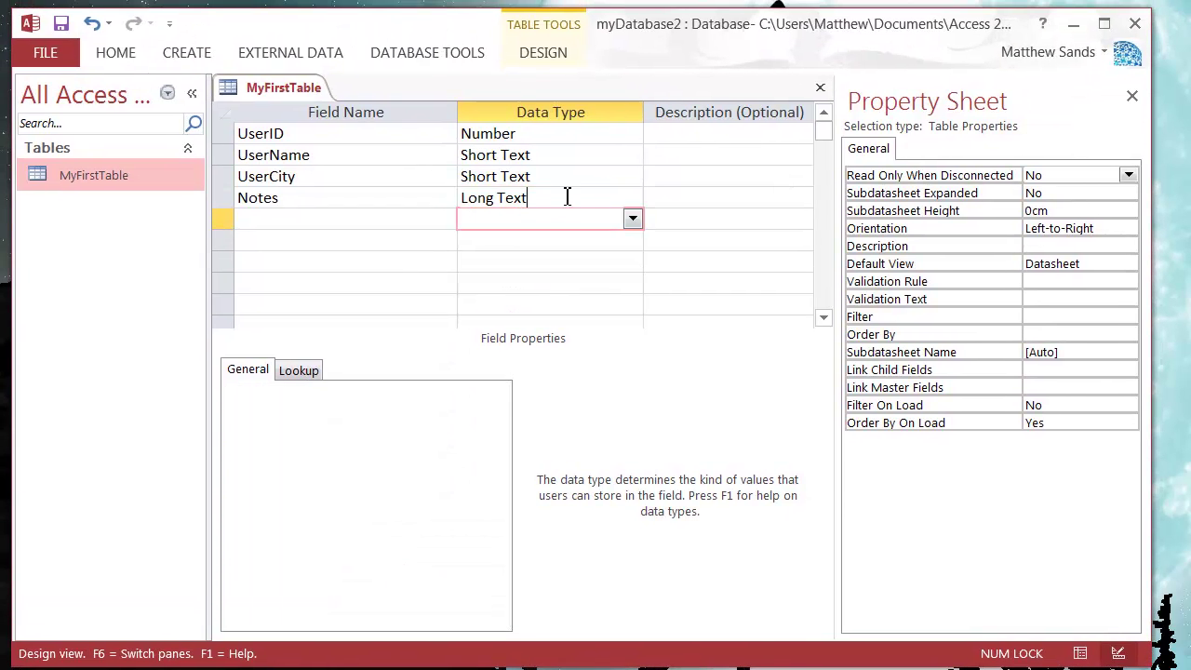
{"action": "left_click", "coordinate": [567, 196]}
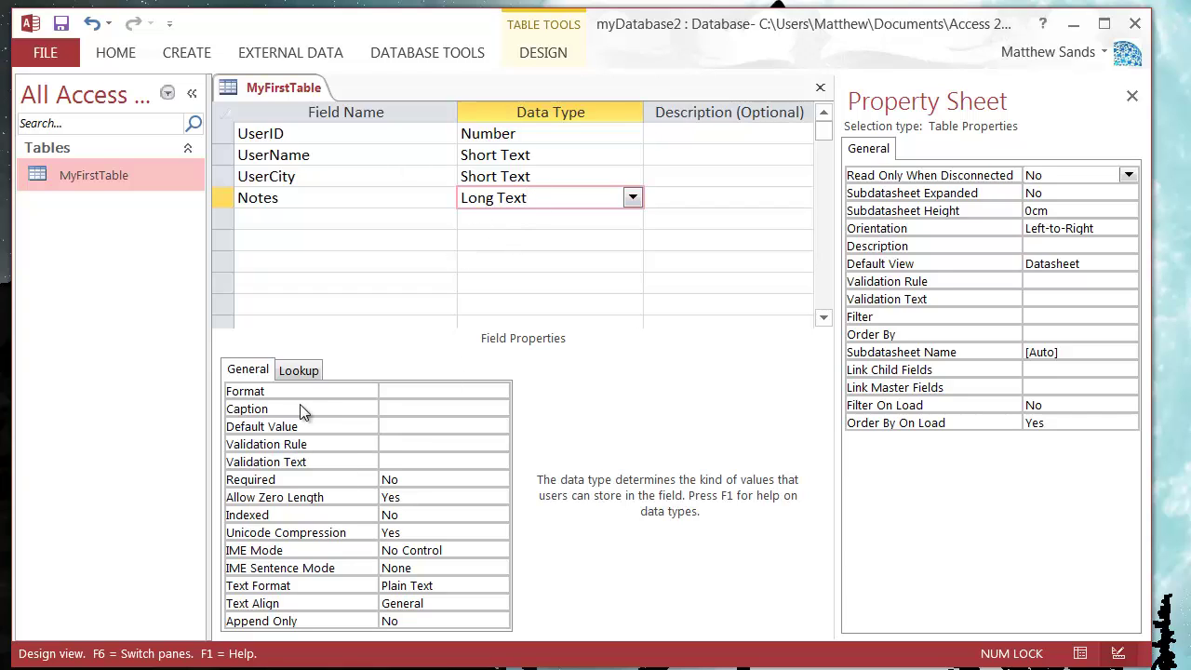
{"action": "left_click", "coordinate": [540, 178]}
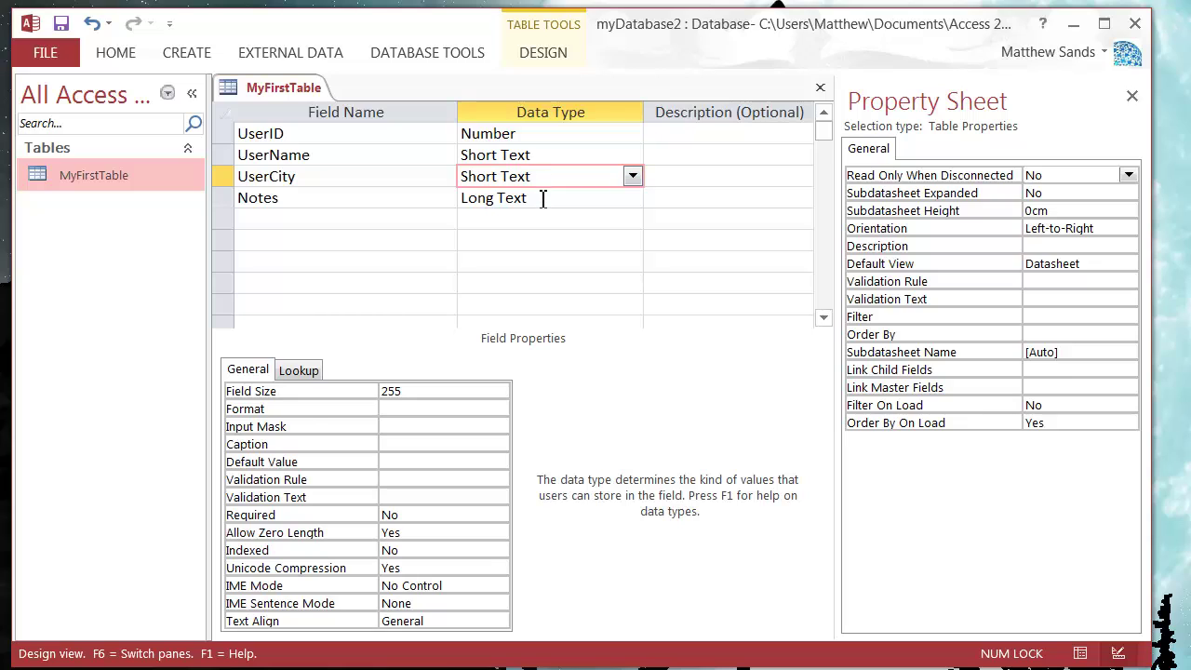
{"action": "left_click", "coordinate": [544, 197]}
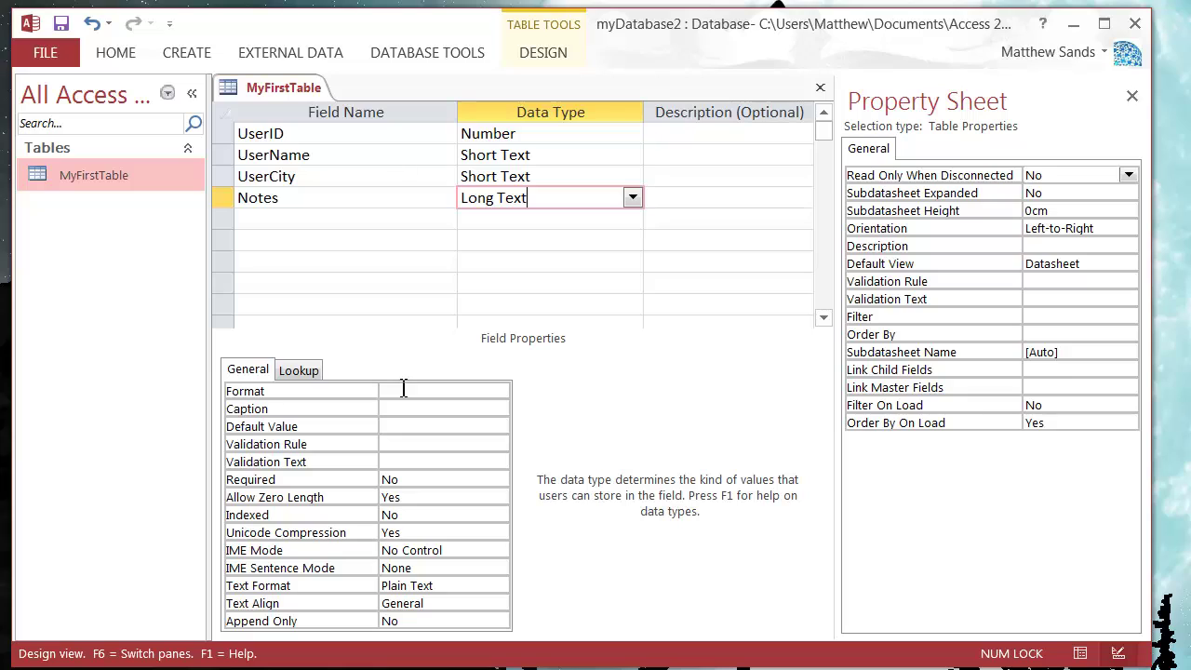
{"action": "left_click", "coordinate": [569, 179]}
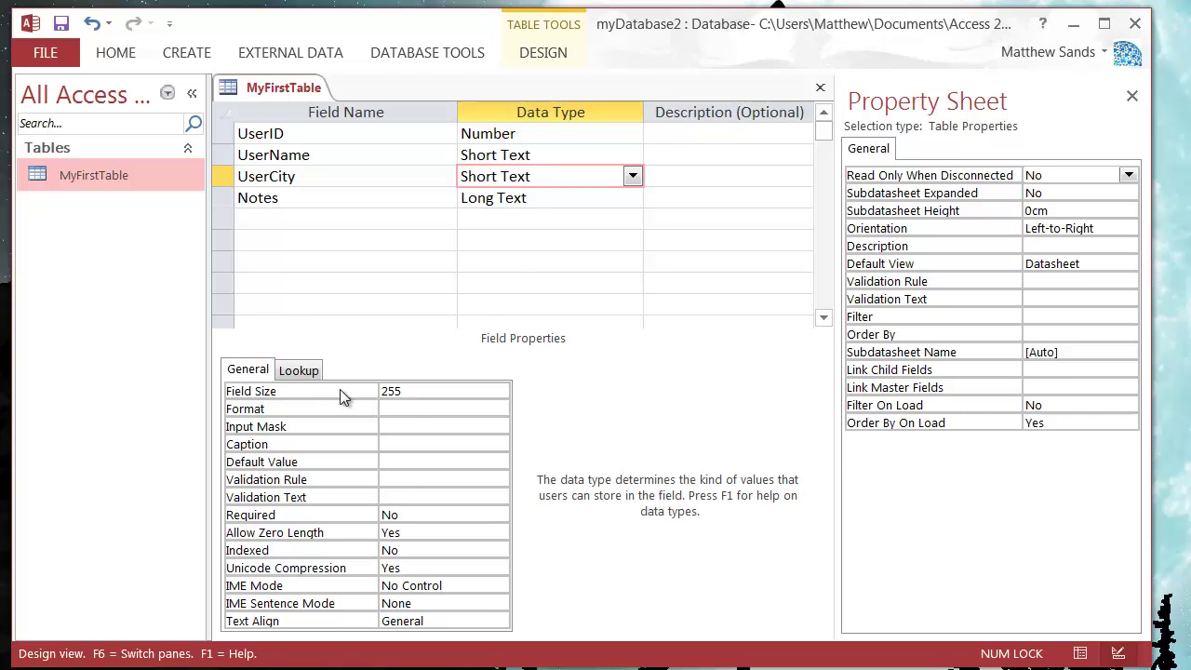
Set the field size of UserName to 64.
{"action": "left_click", "coordinate": [562, 154]}
{"action": "left_click", "coordinate": [409, 396]}
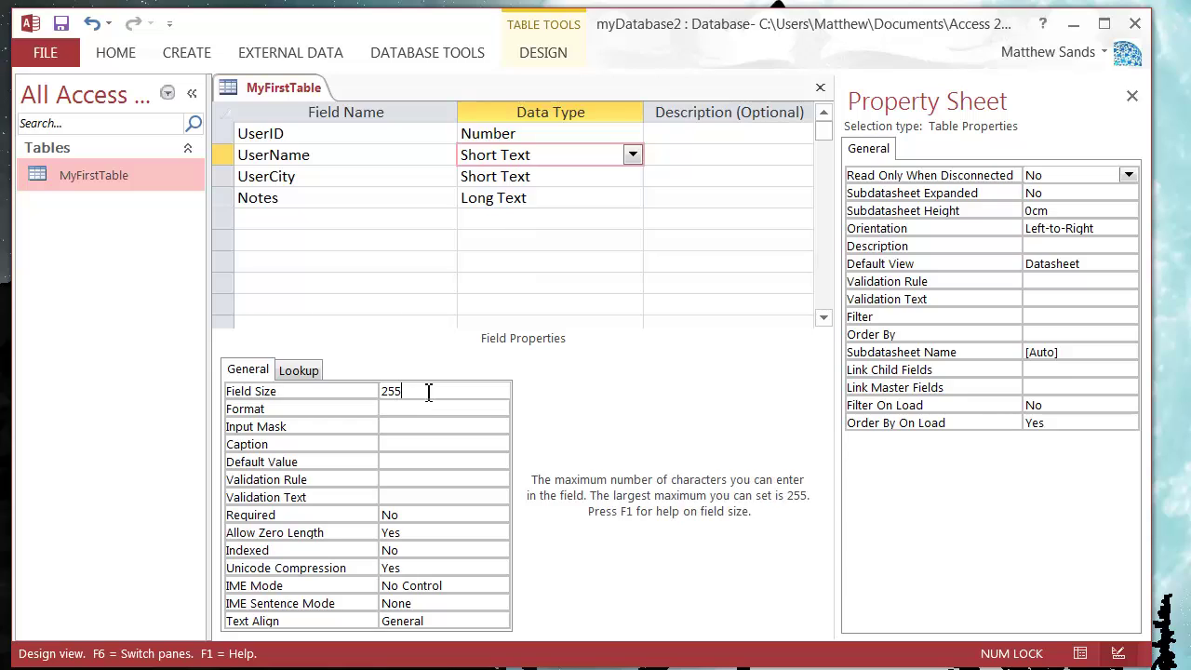
{"action": "left_click", "coordinate": [343, 394]}
{"action": "type", "text": "64"}
{"action": "left_click", "coordinate": [597, 172]}
{"action": "left_click", "coordinate": [568, 156]}
Set the field size of UserCity to 32.
{"action": "left_click", "coordinate": [571, 176]}
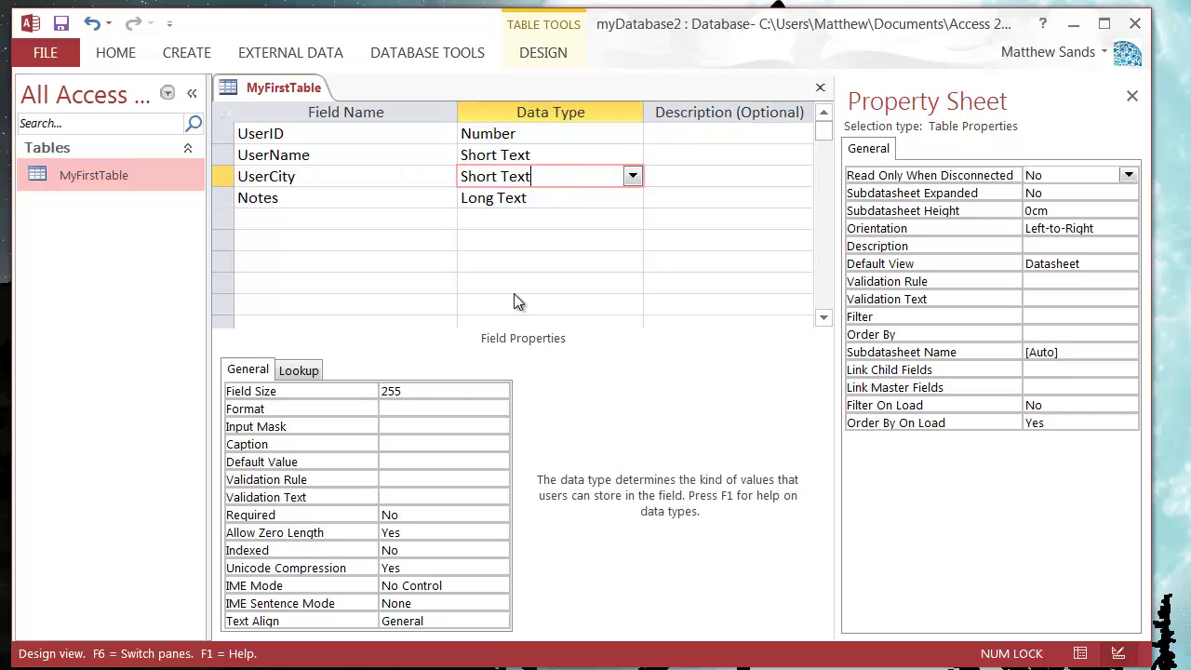
{"action": "left_click", "coordinate": [437, 389]}
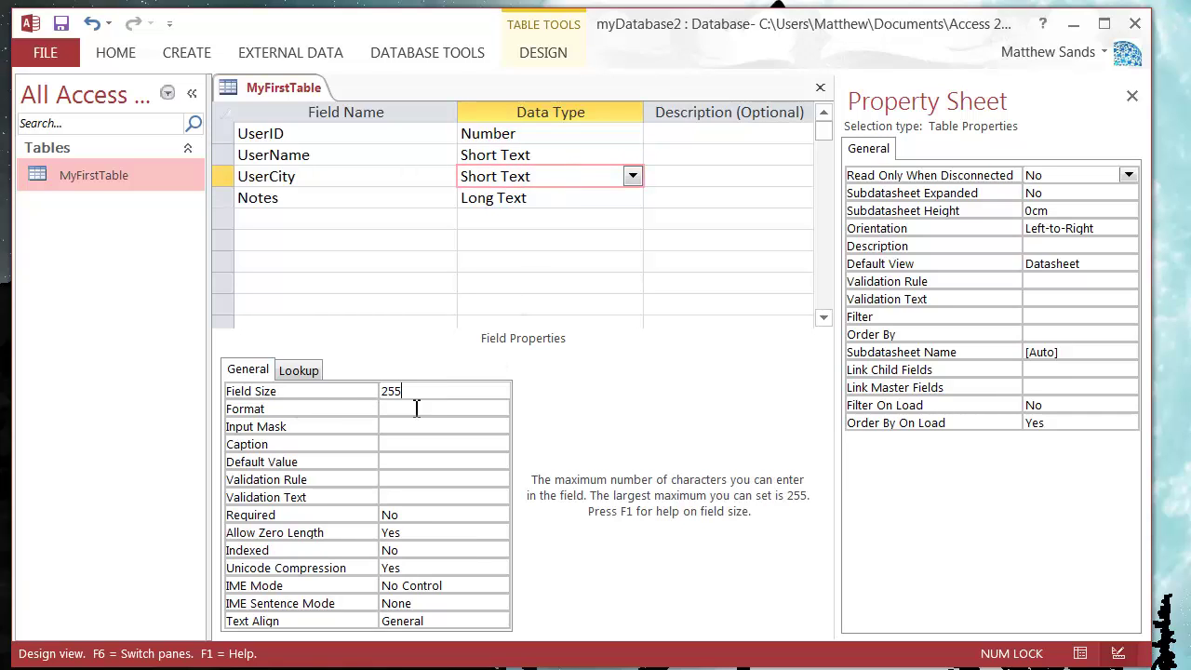
{"action": "type", "text": "32"}
{"action": "left_click", "coordinate": [553, 200]}
{"action": "left_click", "coordinate": [564, 179]}
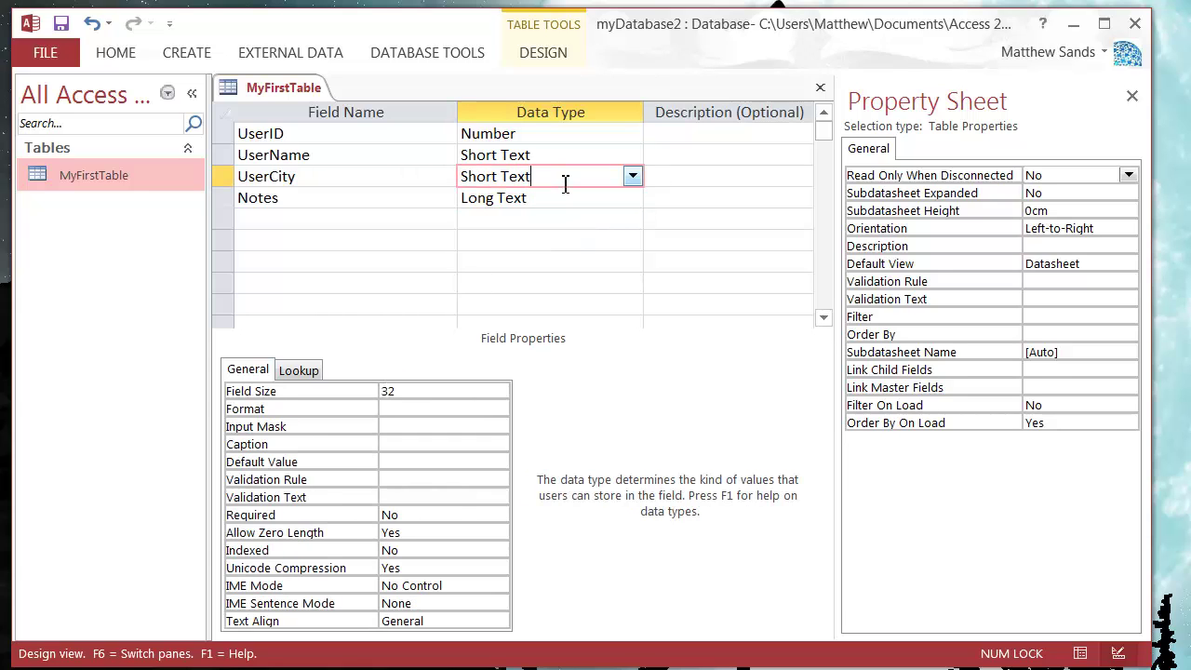
Compare the field properties of UserName, UserCity and Notes, checking the field sizes of the short text fields.
{"action": "left_click", "coordinate": [552, 195]}
{"action": "left_click", "coordinate": [550, 177]}
{"action": "left_click", "coordinate": [550, 154]}
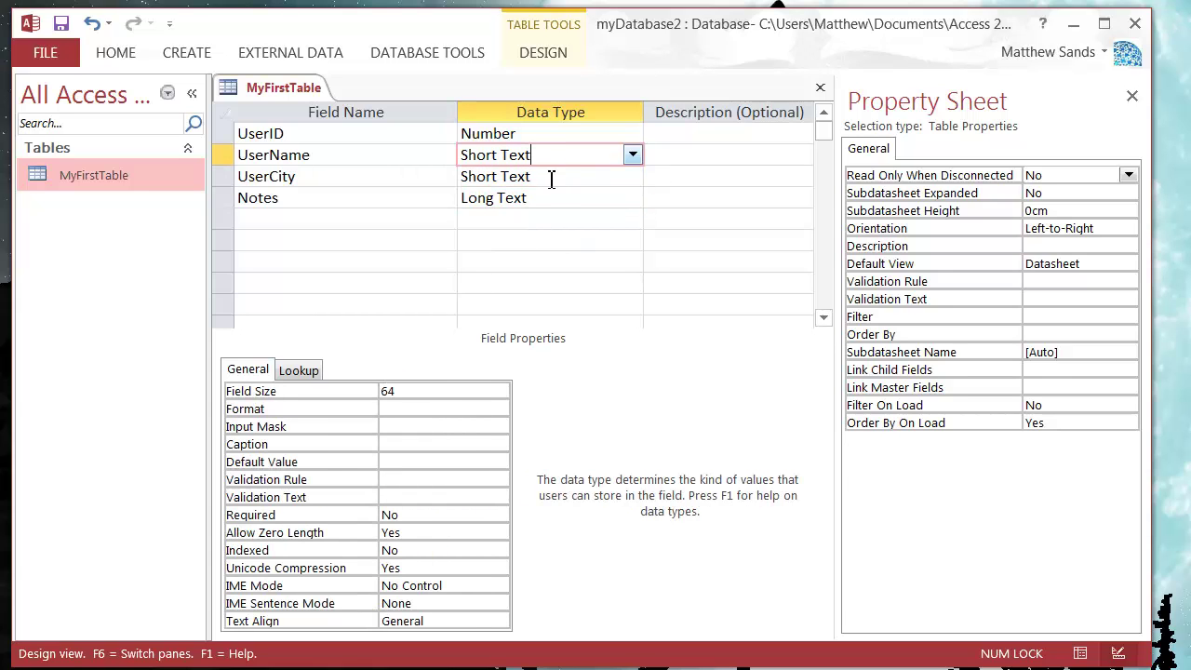
{"action": "left_click", "coordinate": [552, 196]}
{"action": "left_click", "coordinate": [553, 156]}
{"action": "left_click", "coordinate": [547, 177]}
{"action": "left_click", "coordinate": [559, 155]}
{"action": "left_click", "coordinate": [553, 177]}
{"action": "left_click", "coordinate": [549, 196]}
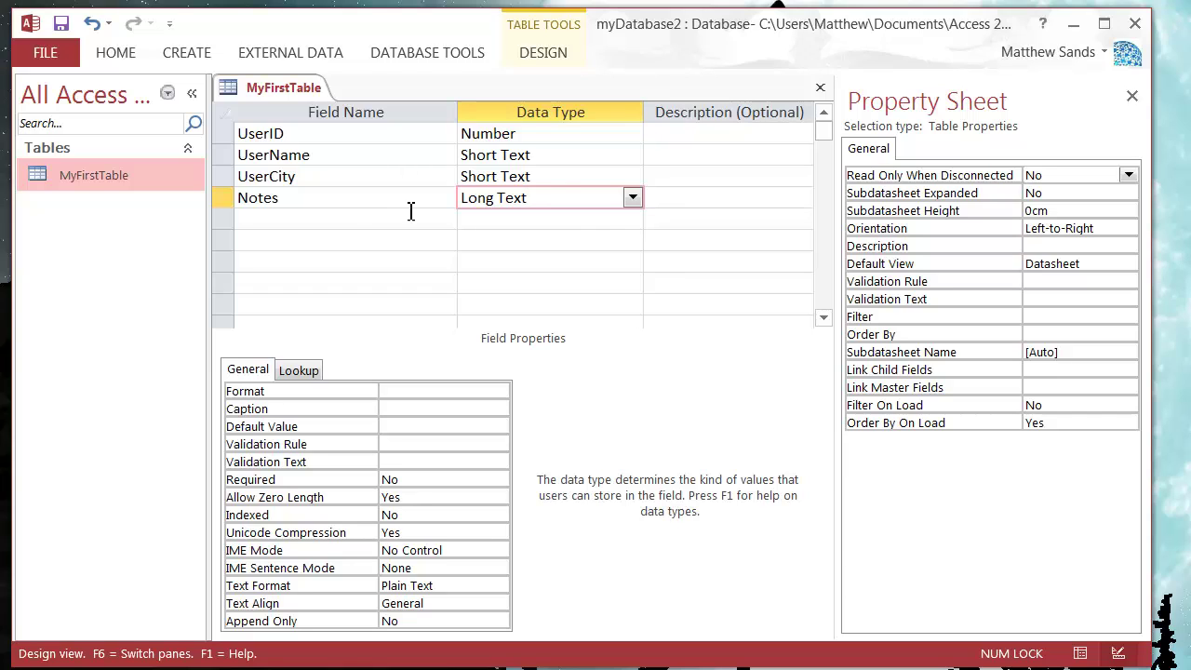
Add a field named BirthDate below Notes with the Date/Time data type.
{"action": "left_click", "coordinate": [343, 219]}
{"action": "left_click", "coordinate": [553, 219]}
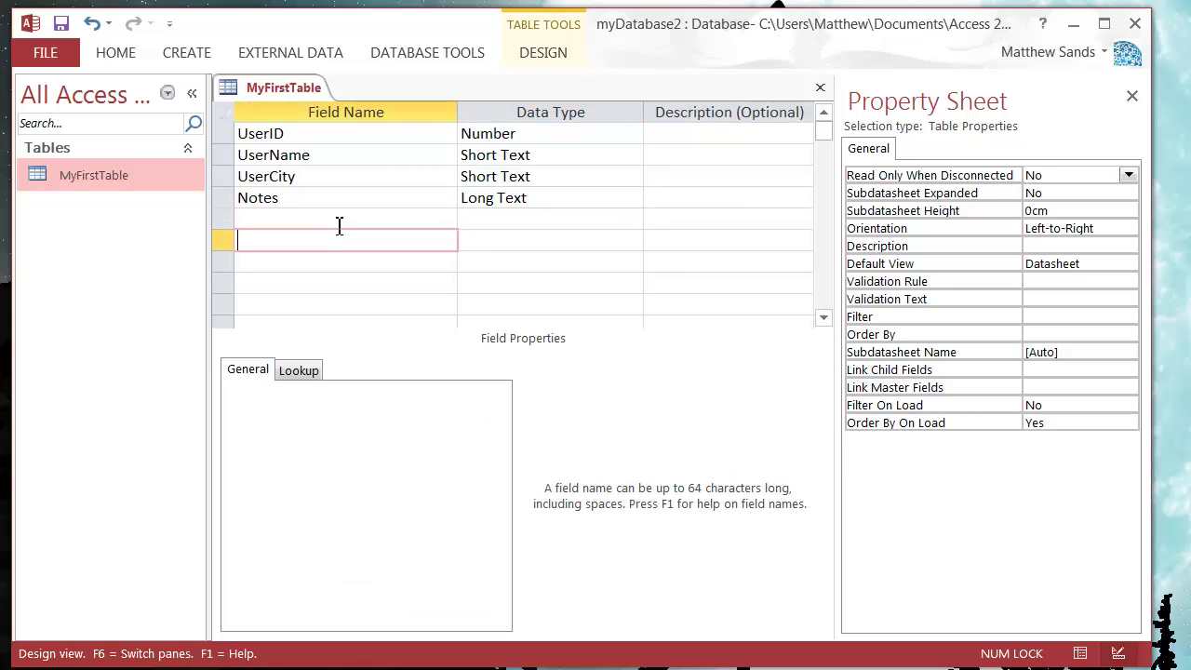
{"action": "left_click", "coordinate": [338, 223]}
{"action": "left_click", "coordinate": [512, 221]}
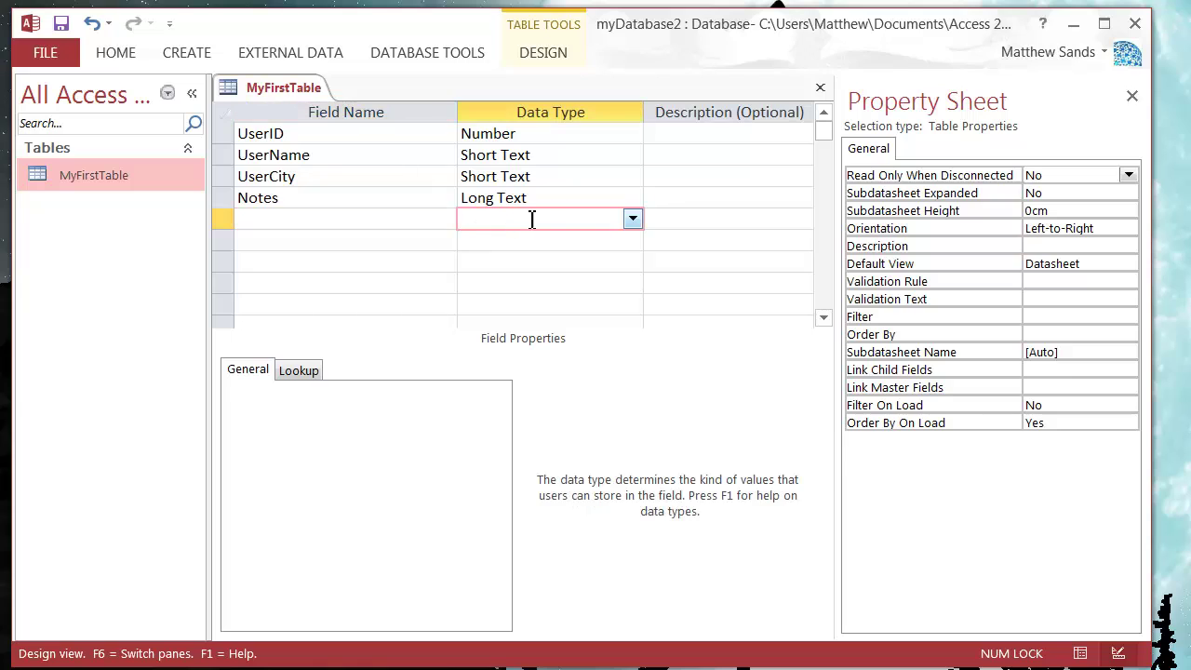
{"action": "left_click", "coordinate": [632, 218]}
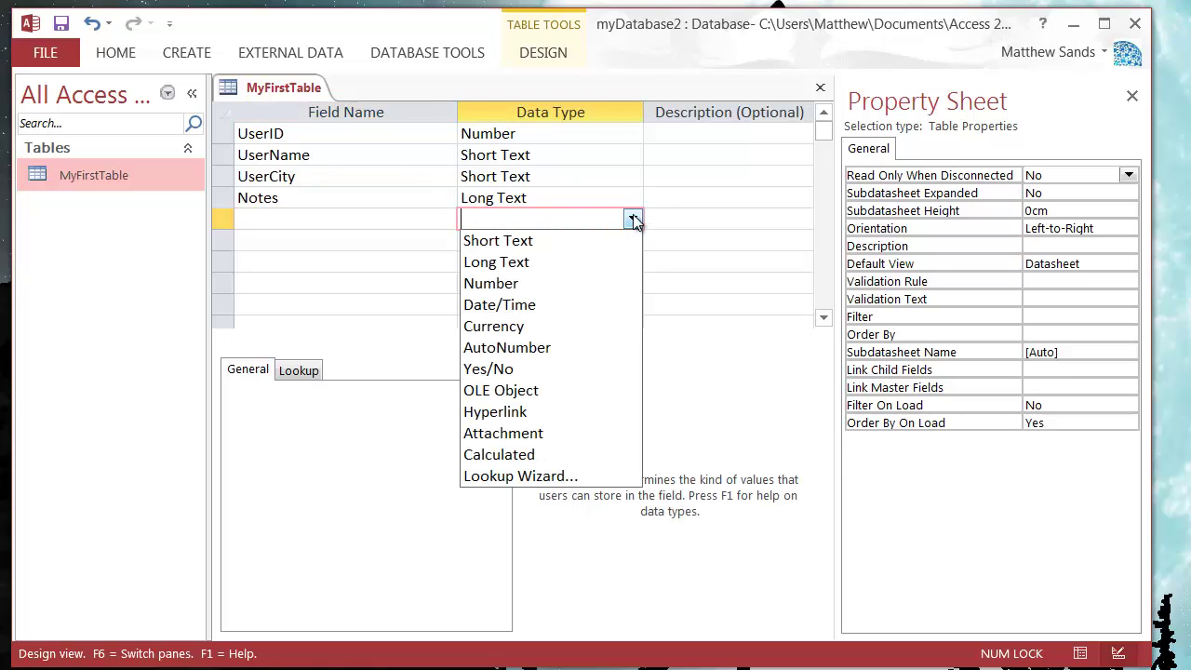
{"action": "left_click", "coordinate": [538, 307]}
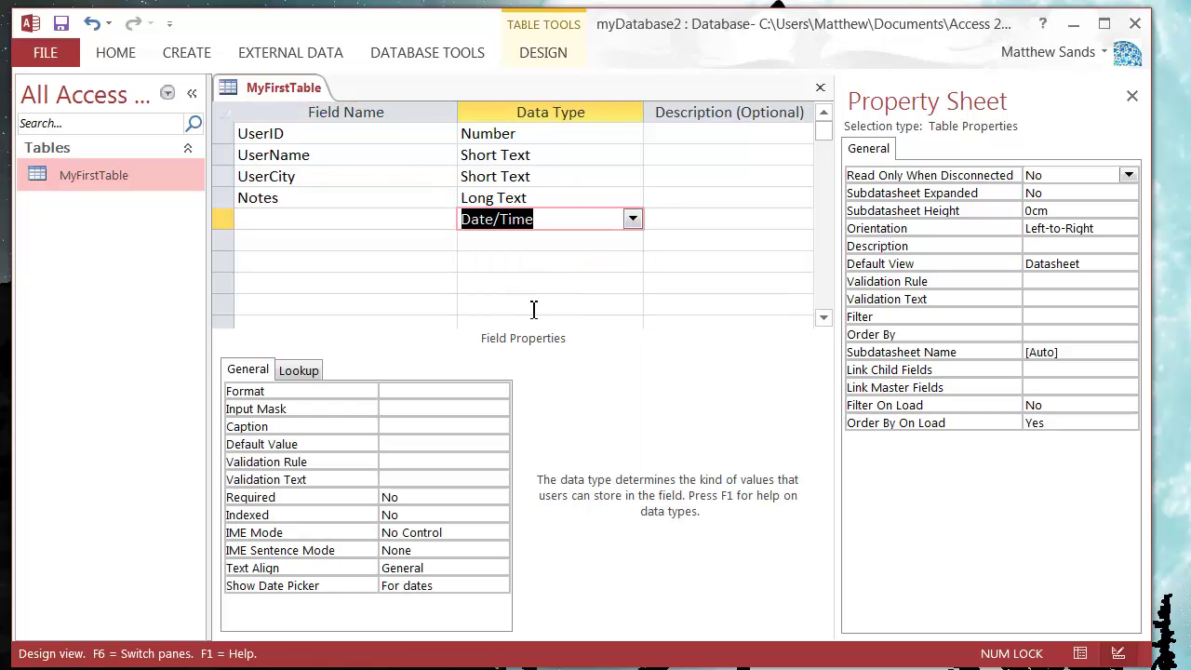
{"action": "left_click", "coordinate": [352, 219]}
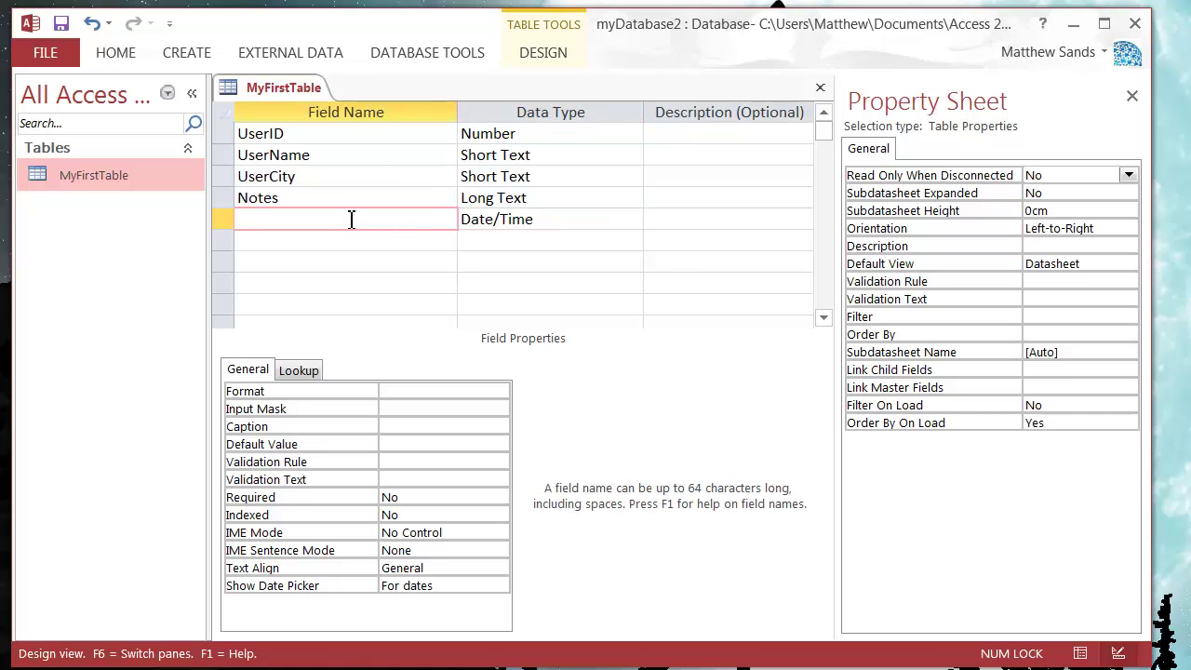
{"action": "type", "text": "BirthDate"}
{"action": "key", "text": "Tab"}
{"action": "key", "text": "Tab"}
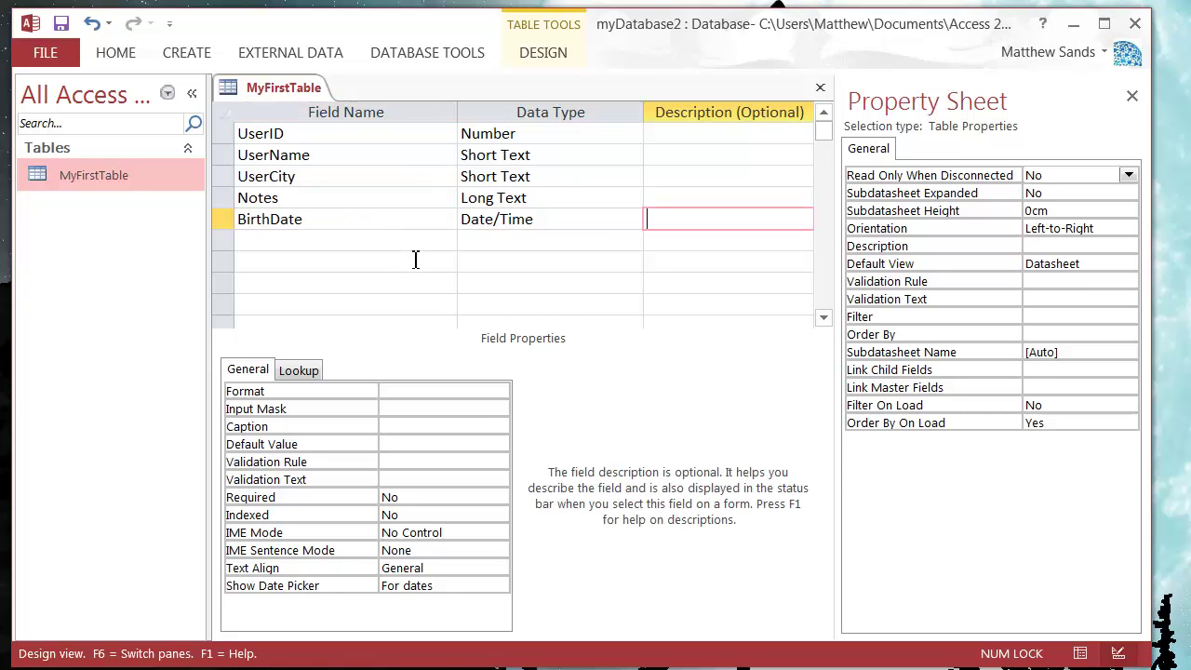
Examine the display formats available for the BirthDate field without choosing one.
{"action": "key", "text": "Tab"}
{"action": "left_click", "coordinate": [561, 223]}
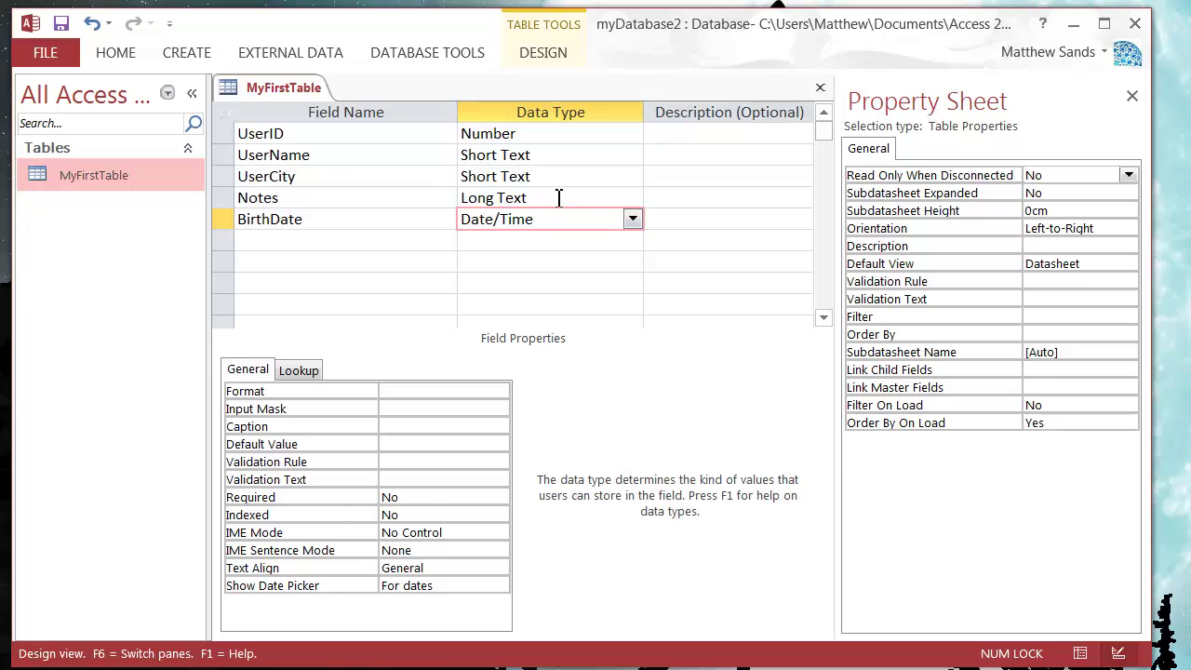
{"action": "left_click", "coordinate": [560, 197]}
{"action": "left_click", "coordinate": [362, 222]}
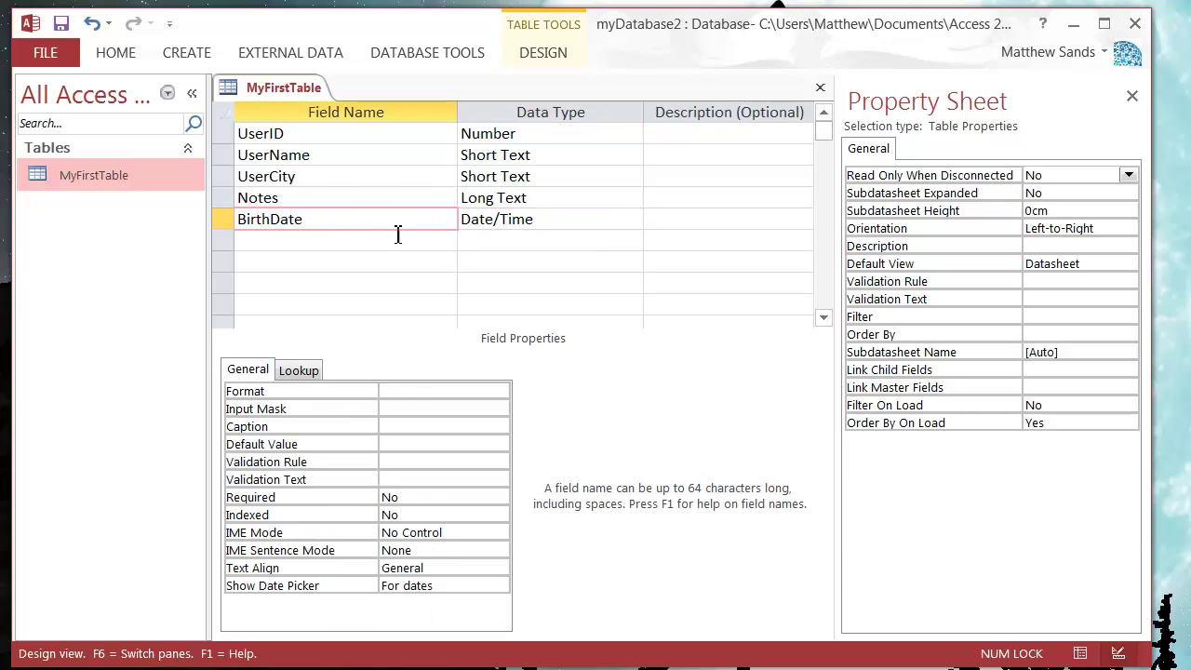
{"action": "left_click", "coordinate": [529, 219]}
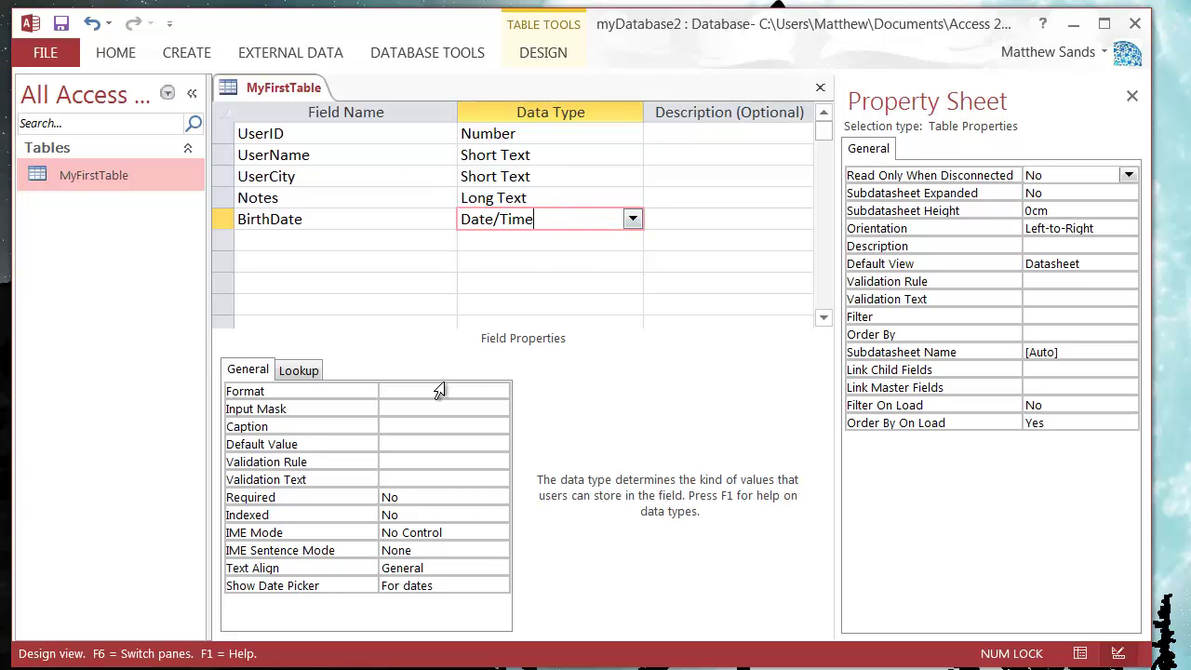
{"action": "left_click", "coordinate": [468, 392]}
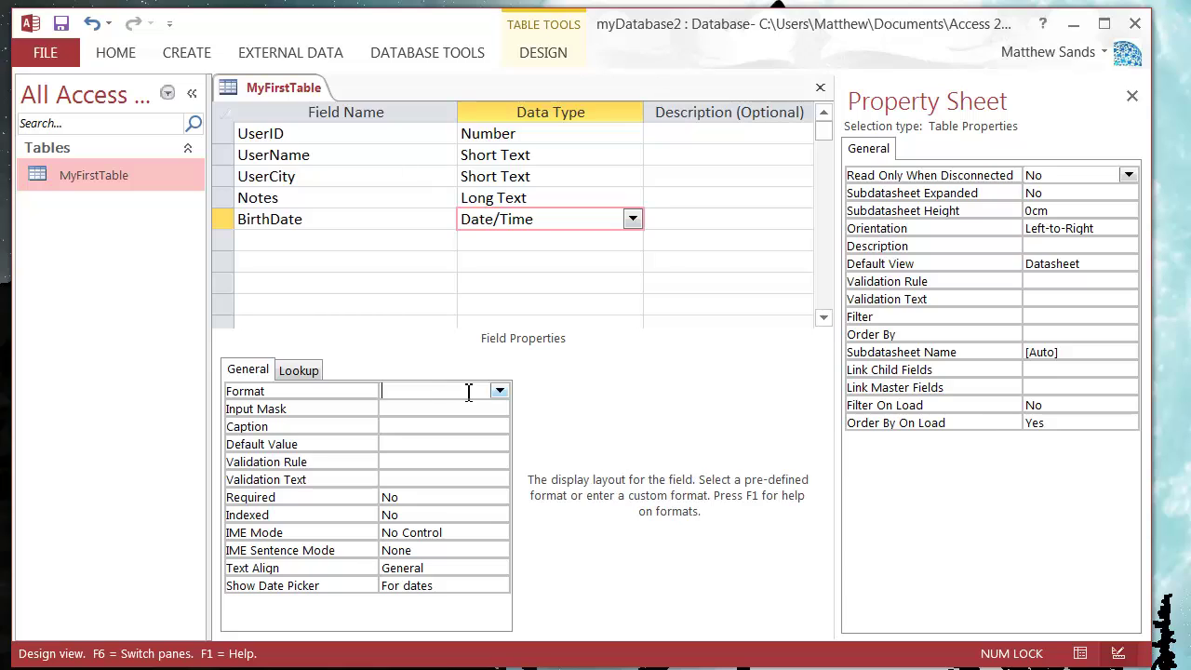
{"action": "left_click", "coordinate": [498, 391]}
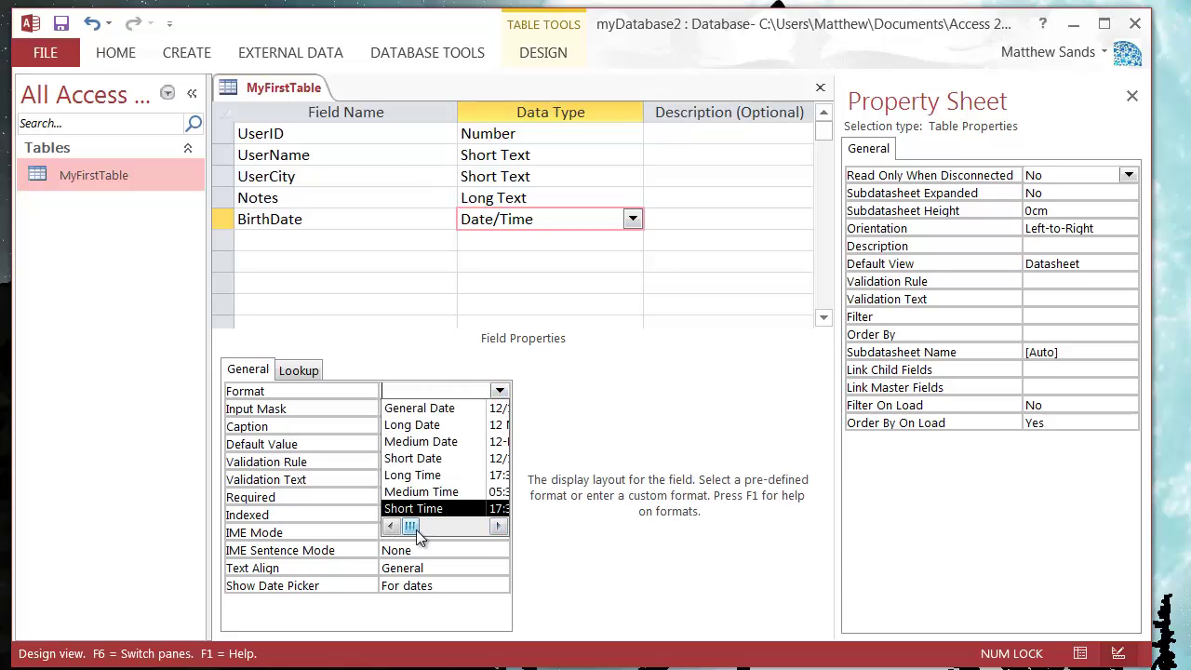
{"action": "mouse_move", "coordinate": [417, 530]}
{"action": "left_mouse_down"}
{"action": "mouse_move", "coordinate": [465, 530]}
{"action": "mouse_move", "coordinate": [414, 538]}
{"action": "left_mouse_up"}
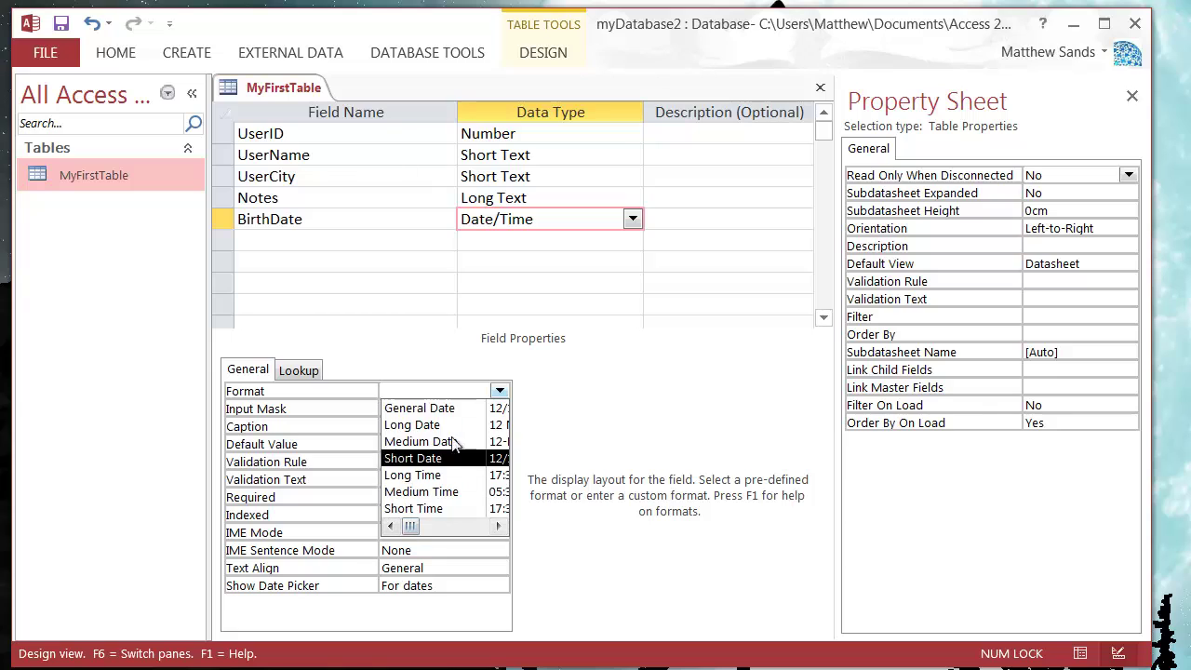
{"action": "left_click", "coordinate": [431, 247]}
{"action": "left_click", "coordinate": [444, 221]}
{"action": "left_click", "coordinate": [568, 223]}
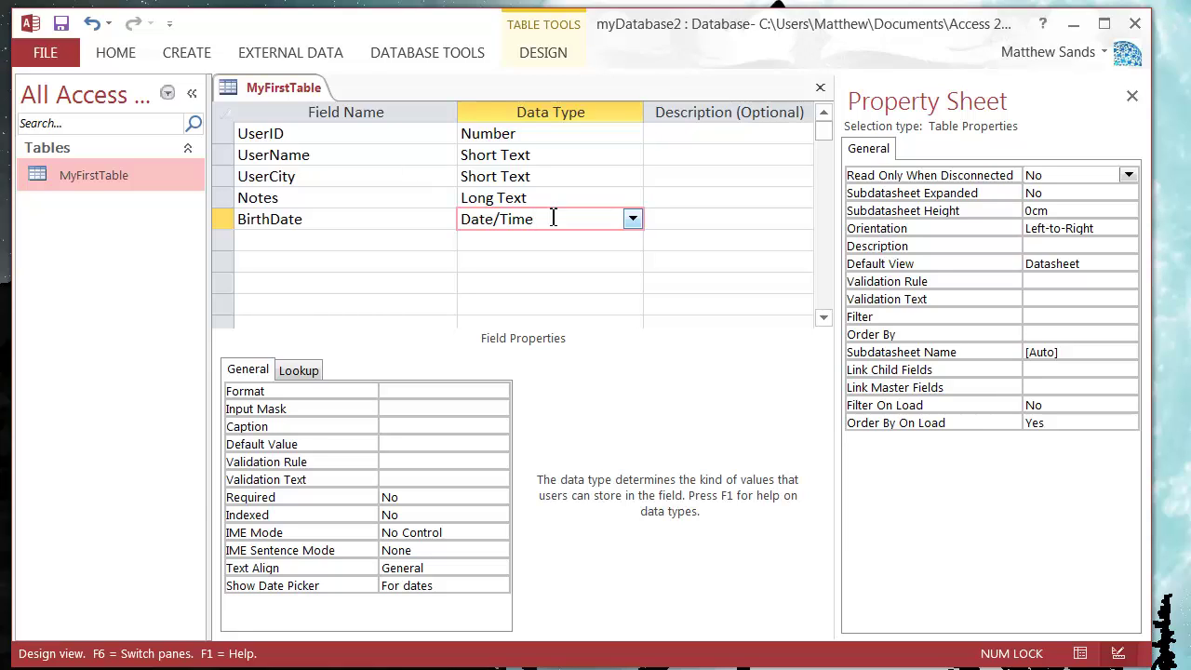
{"action": "left_click", "coordinate": [512, 240]}
{"action": "left_click", "coordinate": [577, 225]}
{"action": "left_click", "coordinate": [536, 240]}
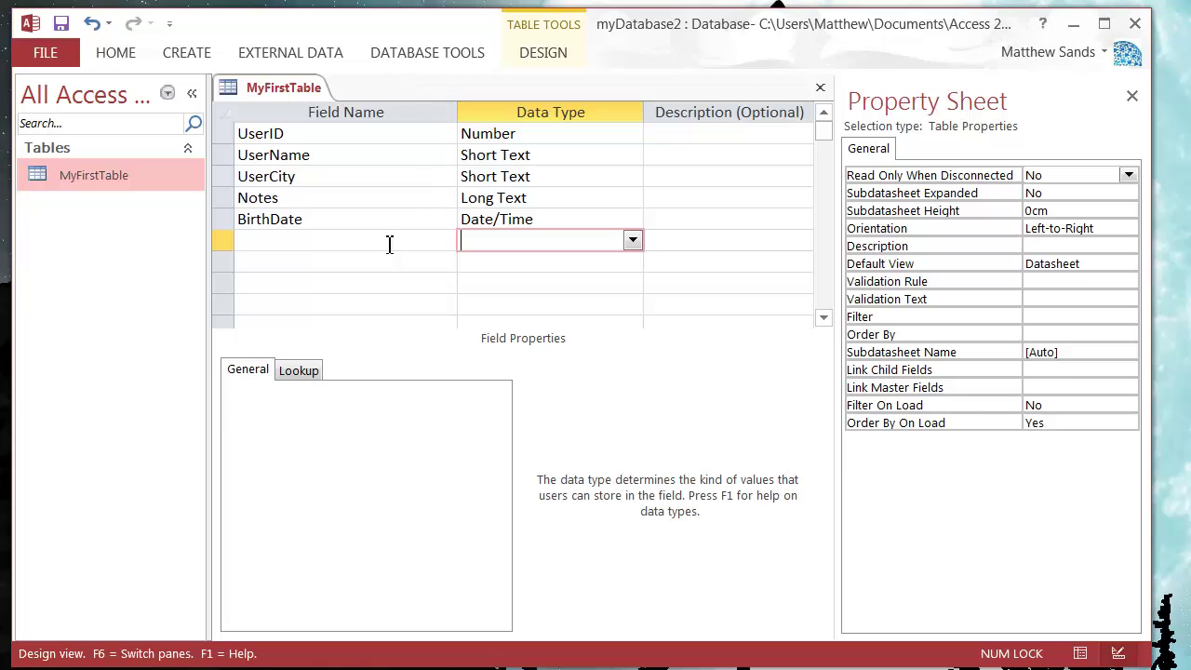
{"action": "left_click", "coordinate": [383, 245]}
{"action": "left_click", "coordinate": [560, 221]}
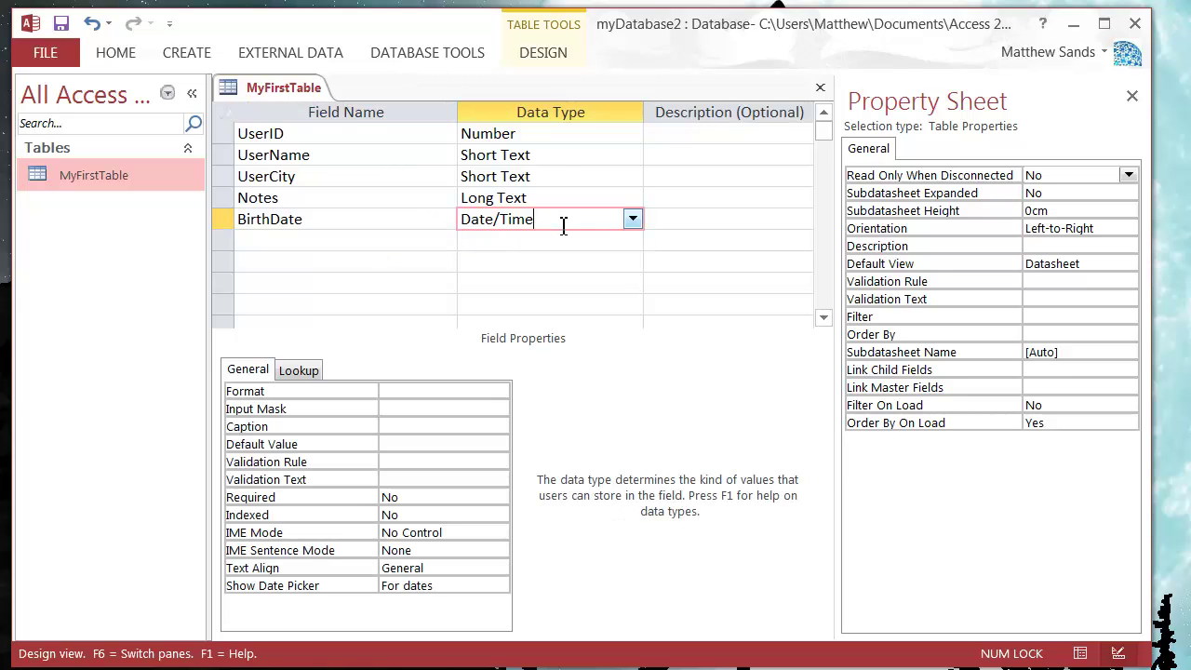
{"action": "left_click", "coordinate": [368, 221]}
{"action": "left_click", "coordinate": [541, 220]}
{"action": "left_click", "coordinate": [496, 242]}
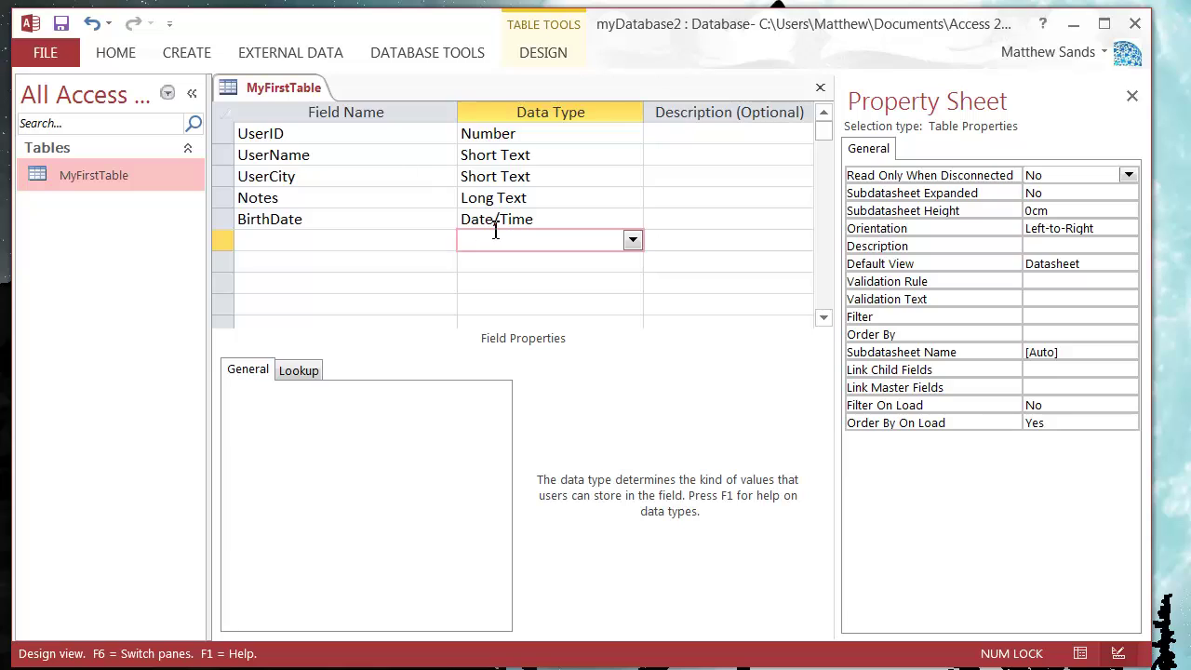
{"action": "left_click", "coordinate": [354, 240]}
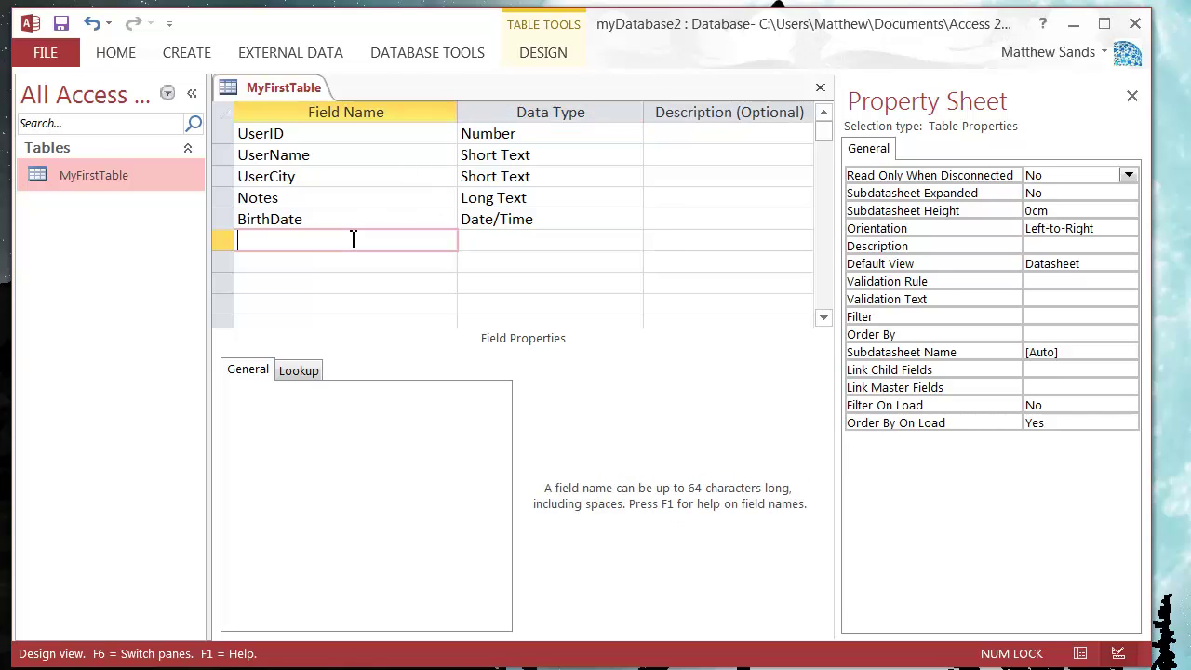
{"action": "left_click", "coordinate": [482, 239]}
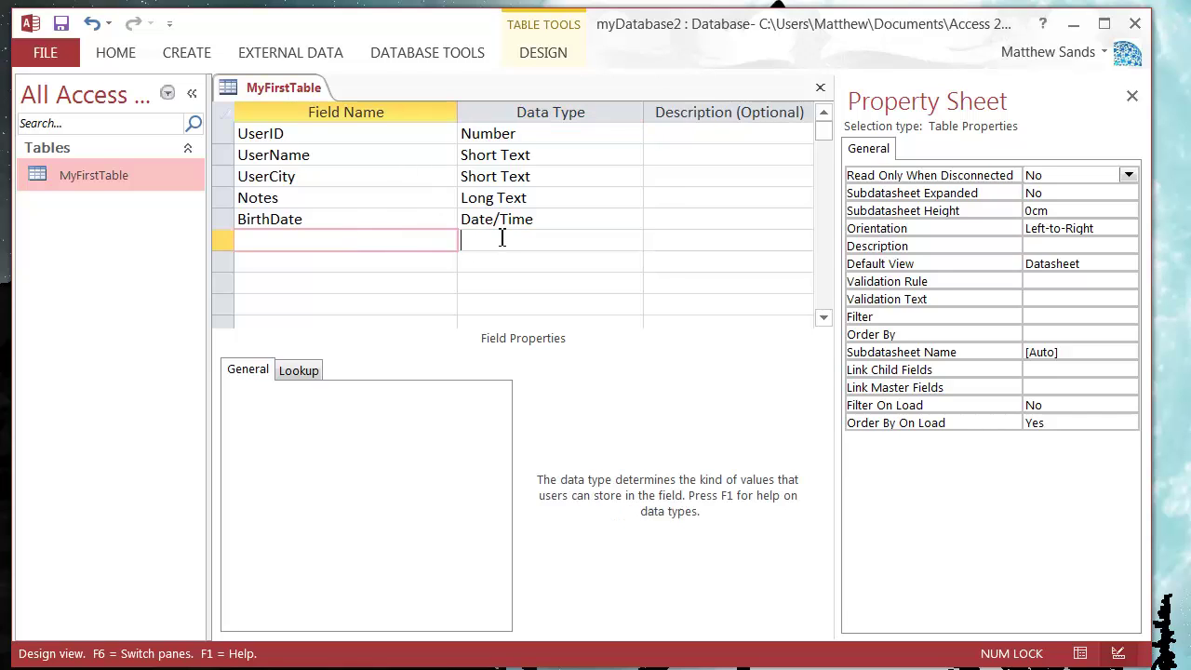
{"action": "left_click", "coordinate": [335, 241]}
Try the Currency data type on the empty row below BirthDate and view its field properties.
{"action": "left_click", "coordinate": [624, 240]}
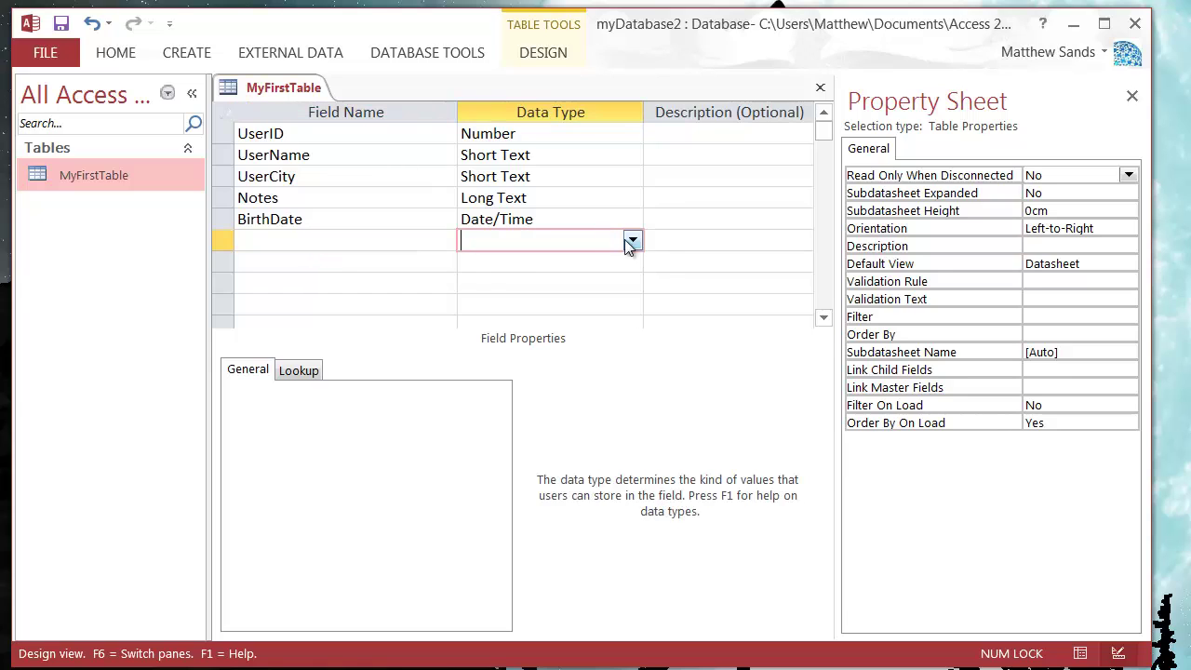
{"action": "left_click", "coordinate": [636, 240]}
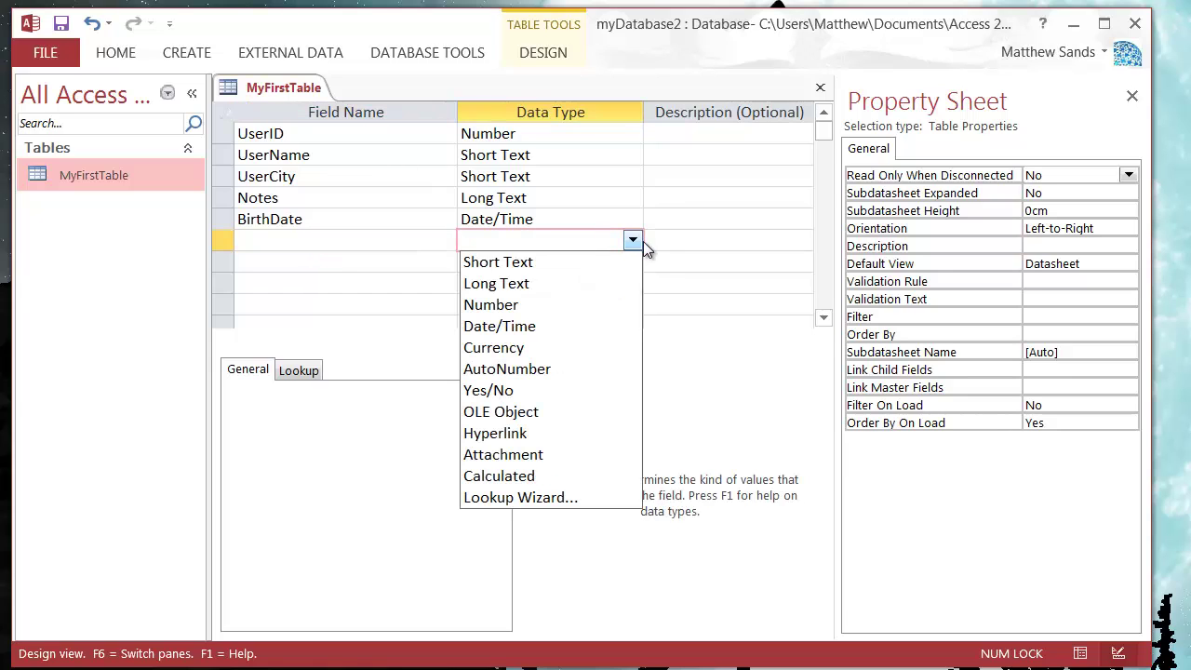
{"action": "left_click", "coordinate": [524, 349]}
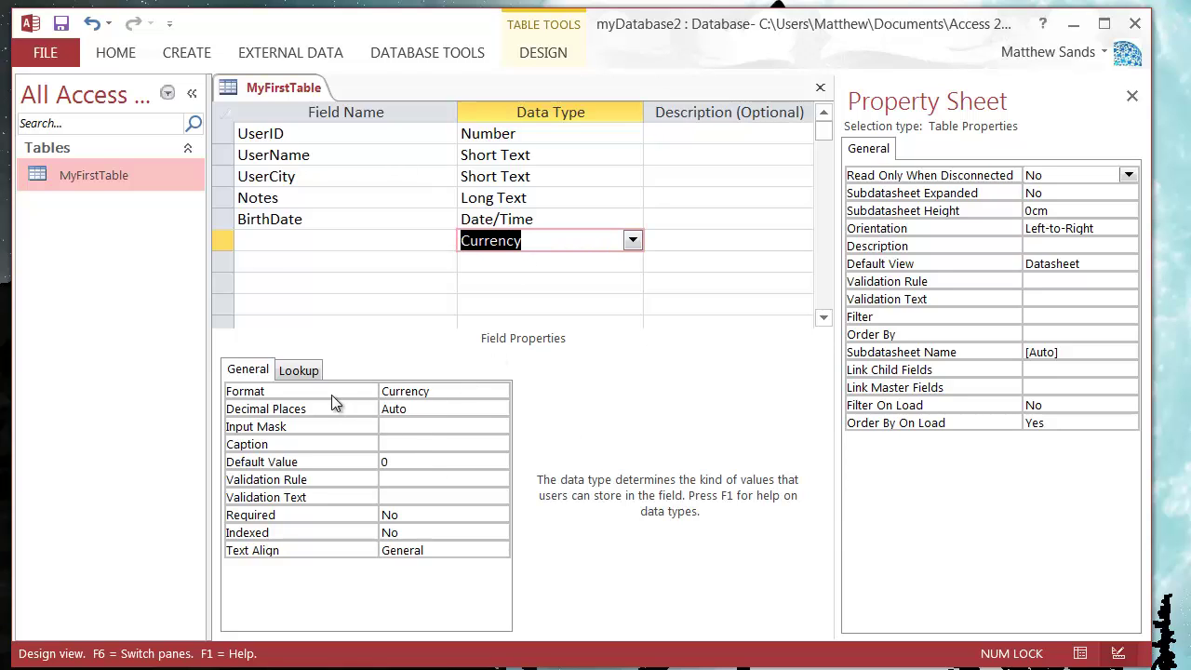
{"action": "left_click", "coordinate": [633, 240]}
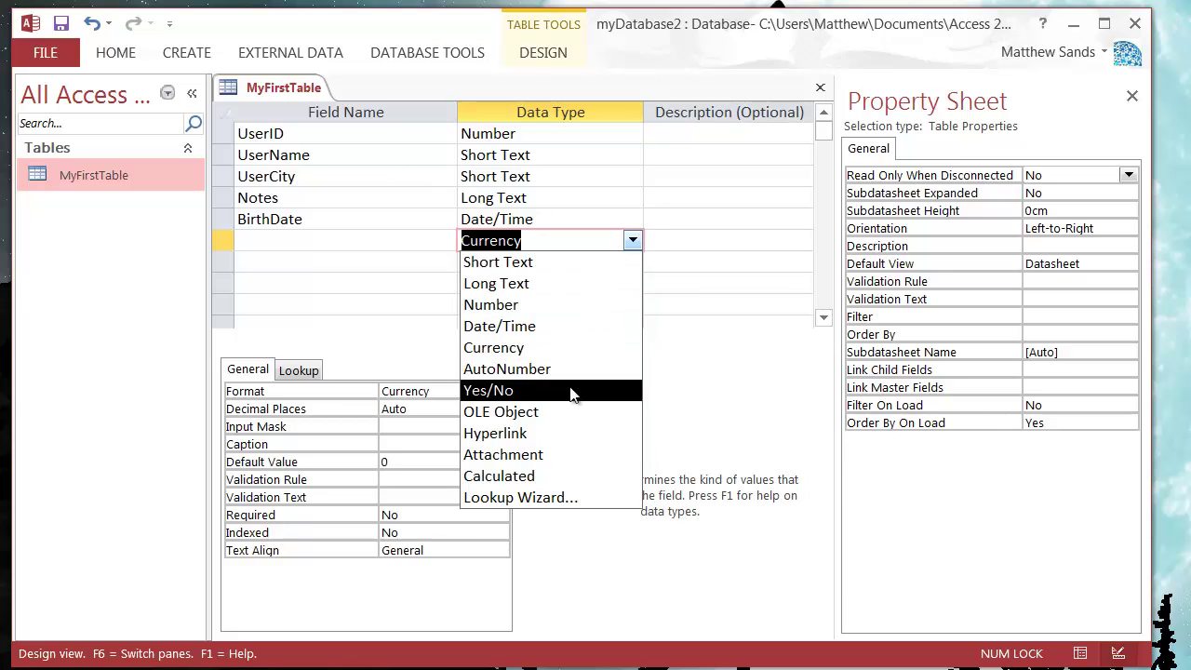
{"action": "left_click", "coordinate": [413, 246]}
{"action": "left_click", "coordinate": [537, 240]}
Add a field named LikesCake below BirthDate with the Yes/No data type.
{"action": "left_click", "coordinate": [634, 240]}
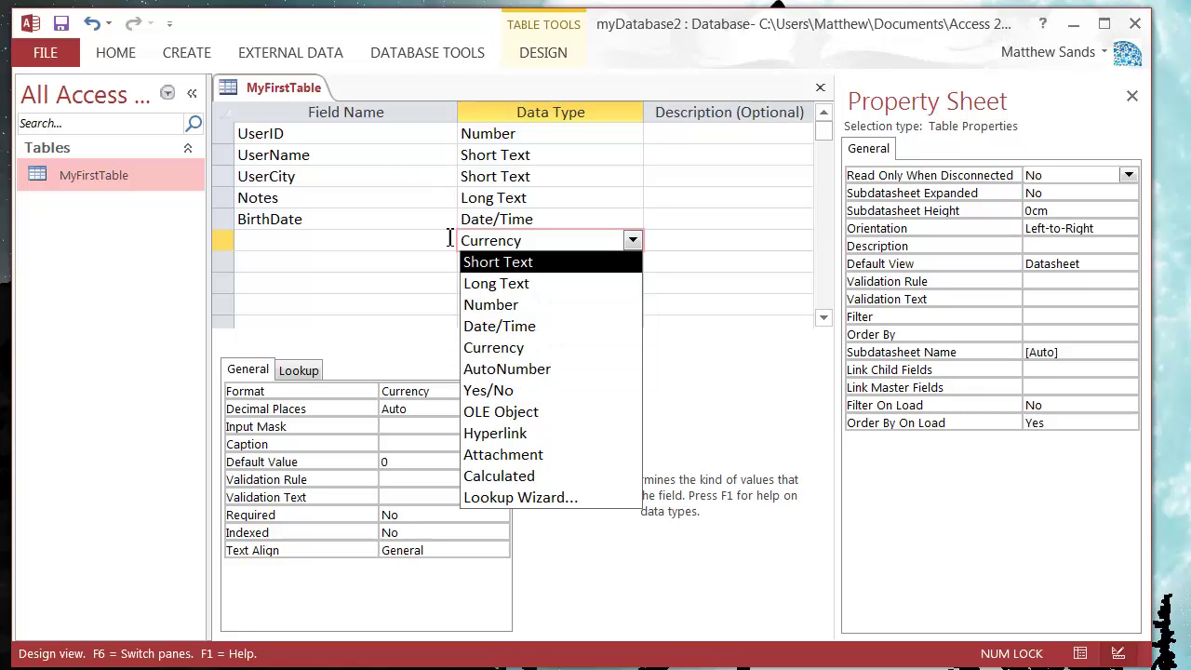
{"action": "left_click", "coordinate": [528, 390]}
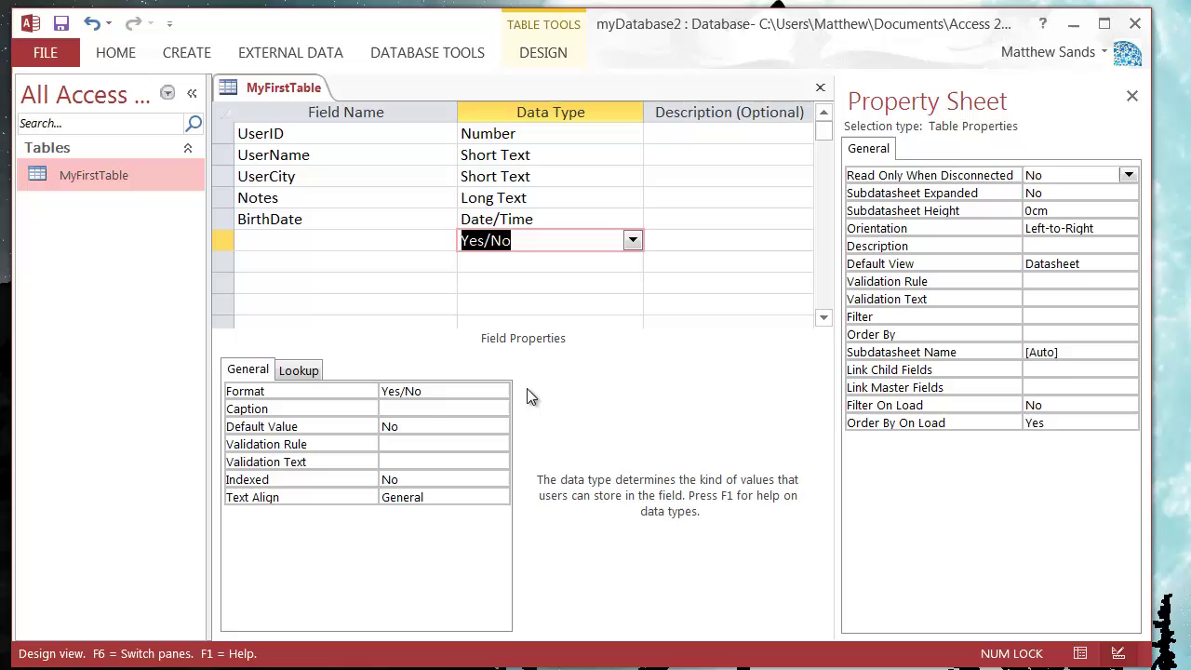
{"action": "left_click", "coordinate": [518, 260]}
{"action": "left_click", "coordinate": [512, 240]}
{"action": "left_click", "coordinate": [328, 240]}
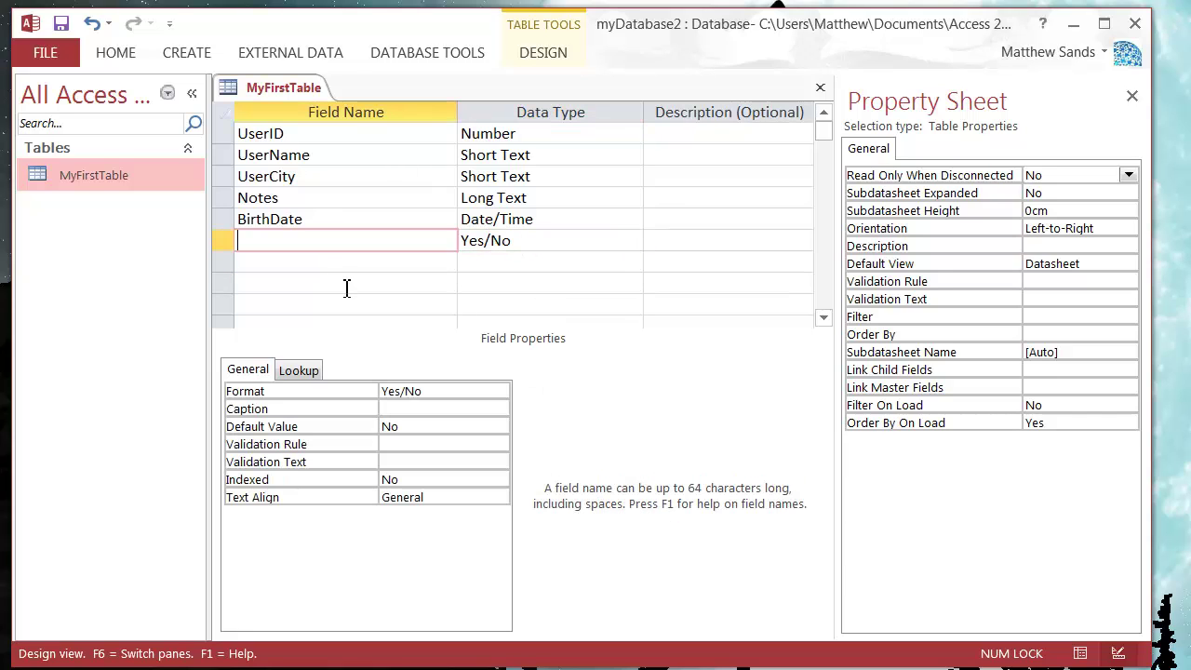
{"action": "type", "text": "m"}
{"action": "key", "text": "BackSpace"}
{"action": "key", "text": "BackSpace"}
{"action": "type", "text": "M"}
{"action": "key", "text": "BackSpace"}
{"action": "type", "text": "ikesCake"}
{"action": "left_click", "coordinate": [377, 261]}
{"action": "left_click", "coordinate": [526, 241]}
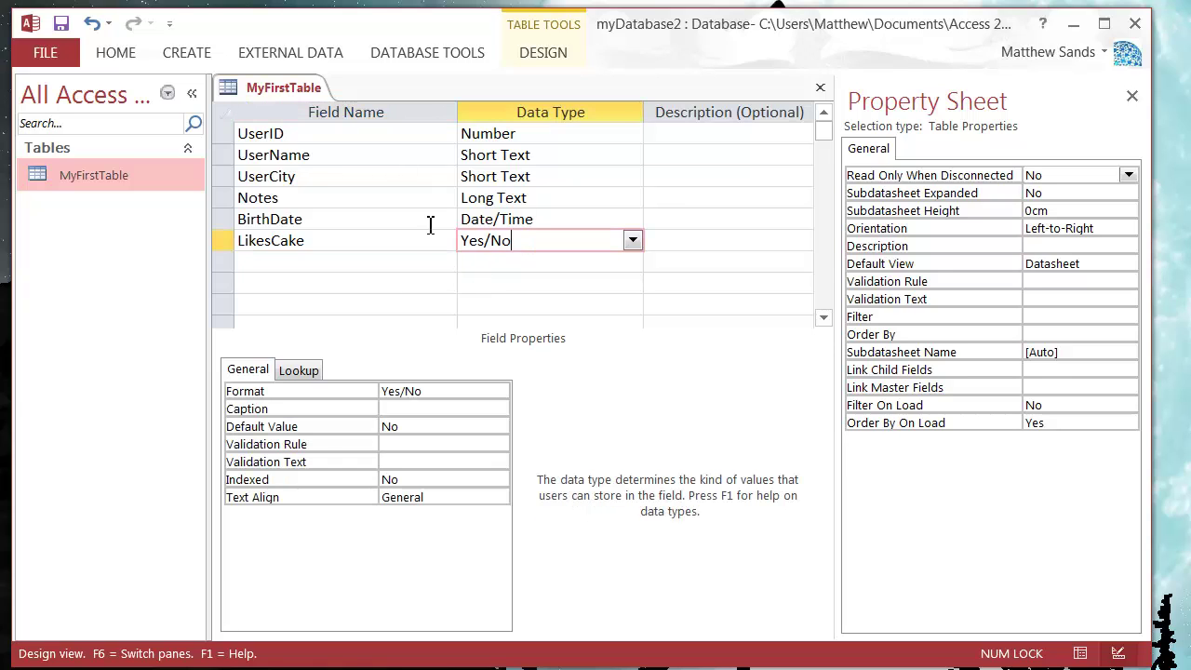
{"action": "left_click", "coordinate": [385, 242]}
{"action": "left_click", "coordinate": [559, 261]}
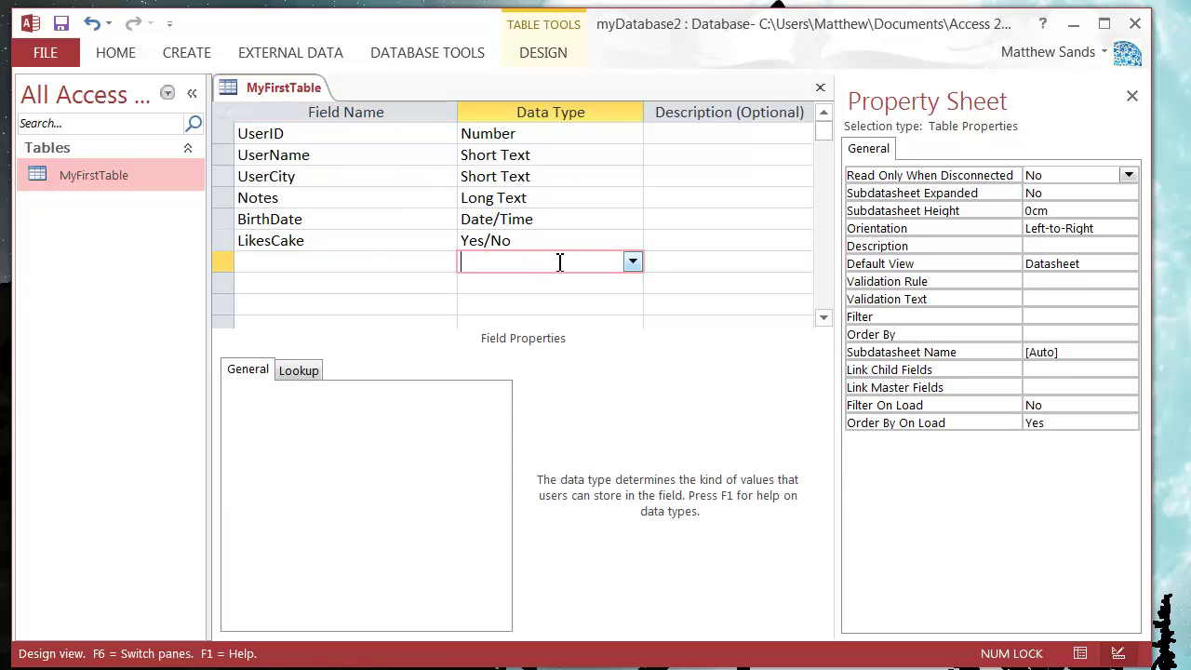
{"action": "left_click", "coordinate": [632, 262]}
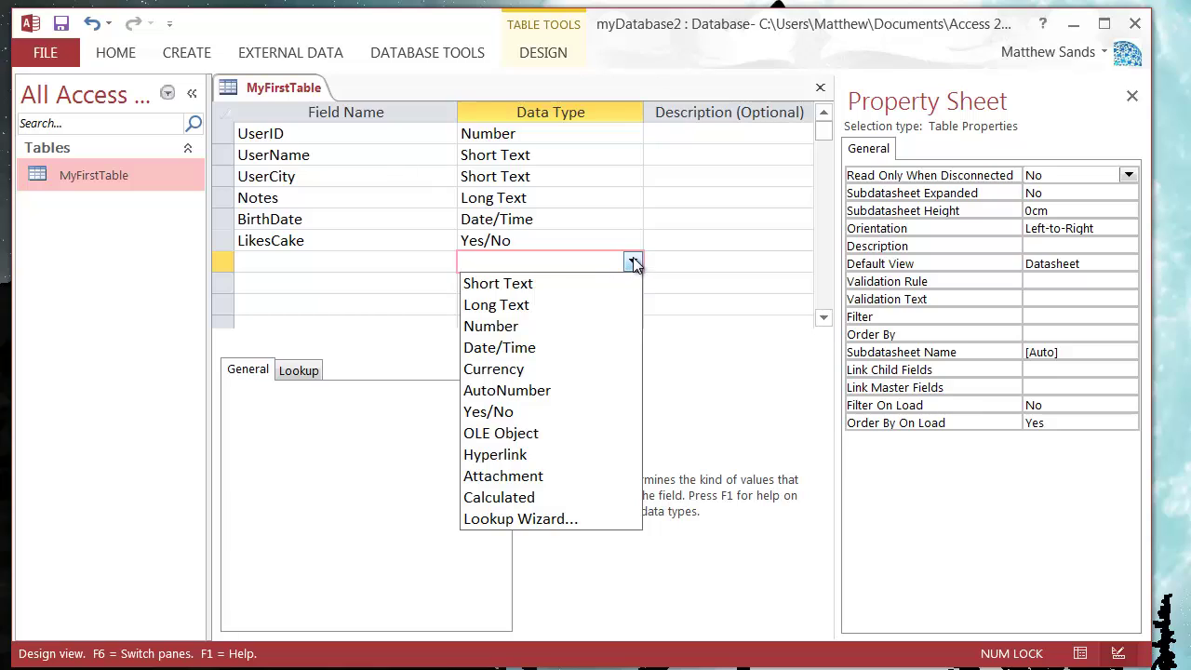
{"action": "left_click", "coordinate": [633, 257]}
{"action": "left_click", "coordinate": [370, 264]}
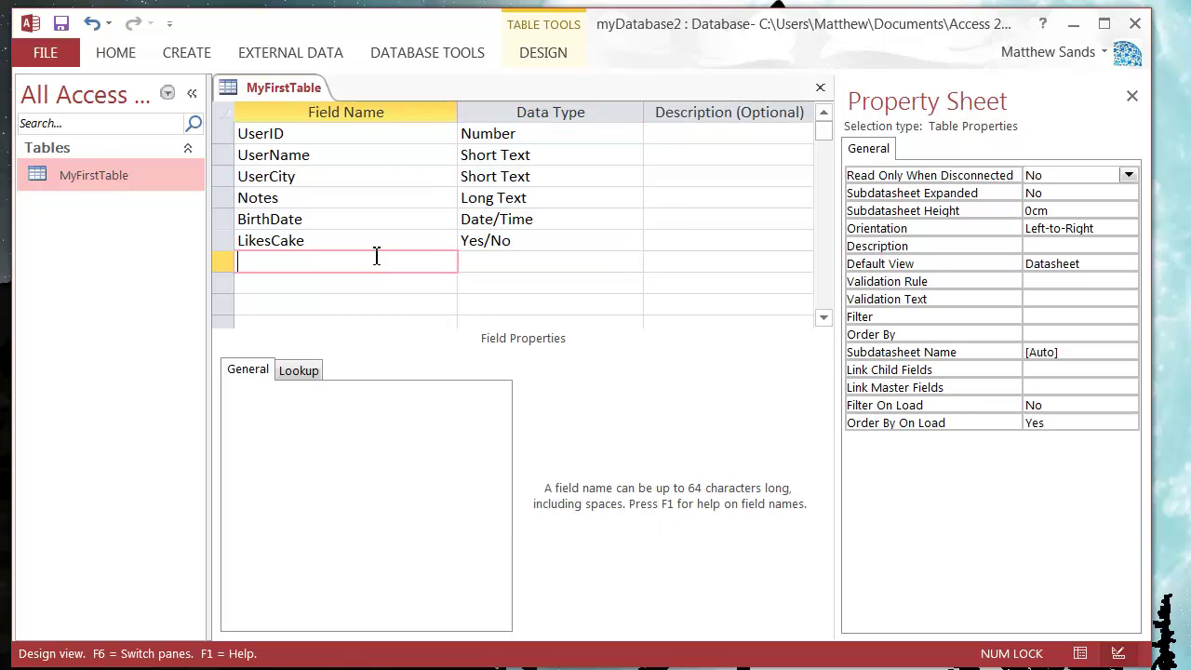
{"action": "left_click", "coordinate": [379, 244]}
Save the design of MyFirstTable, accepting the possible data loss from the shortened field sizes.
{"action": "right_click", "coordinate": [289, 84]}
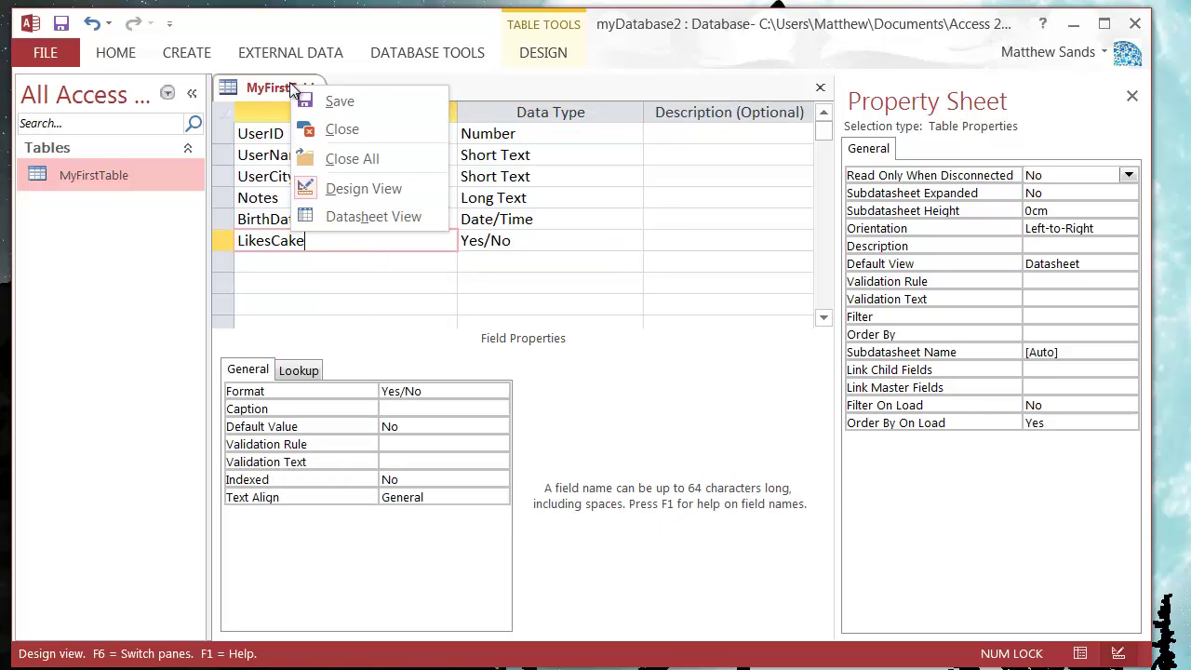
{"action": "left_click", "coordinate": [332, 102]}
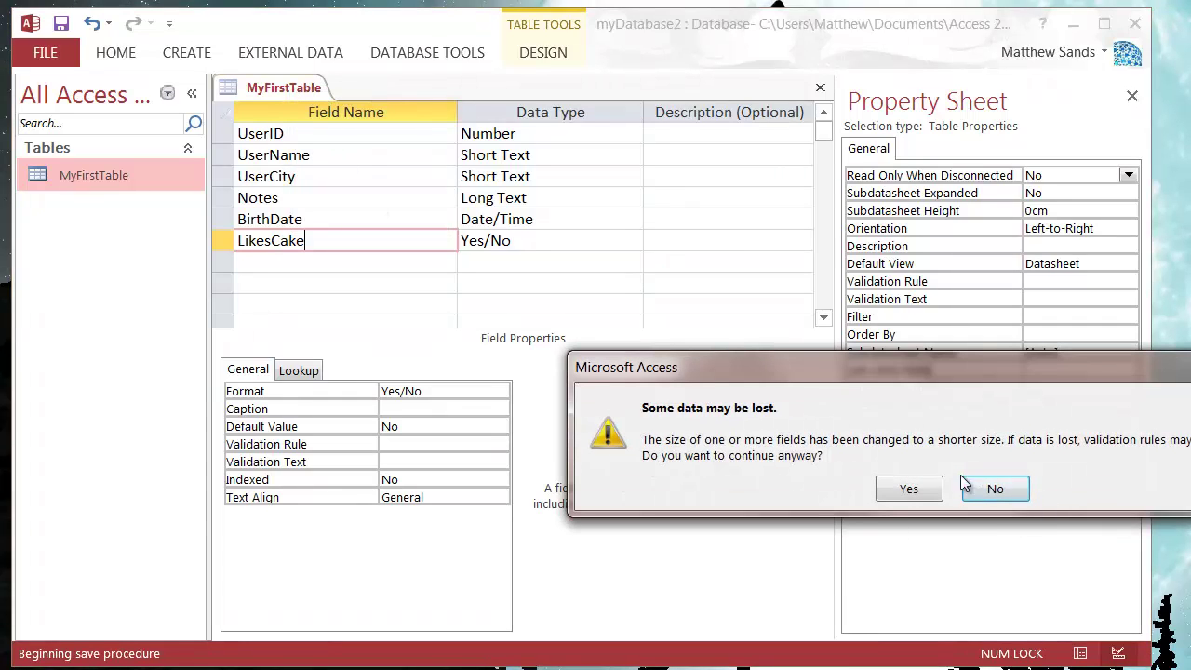
{"action": "left_click_drag", "start_coordinate": [919, 375], "coordinate": [457, 318]}
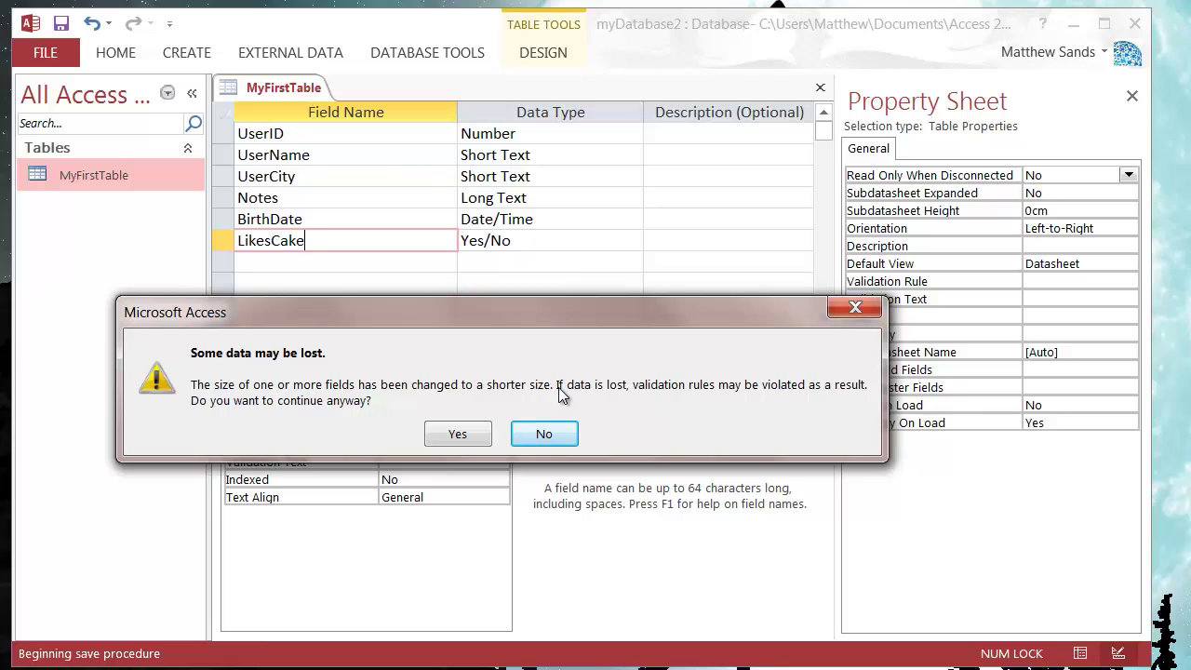
{"action": "left_click_drag", "start_coordinate": [565, 317], "coordinate": [550, 444]}
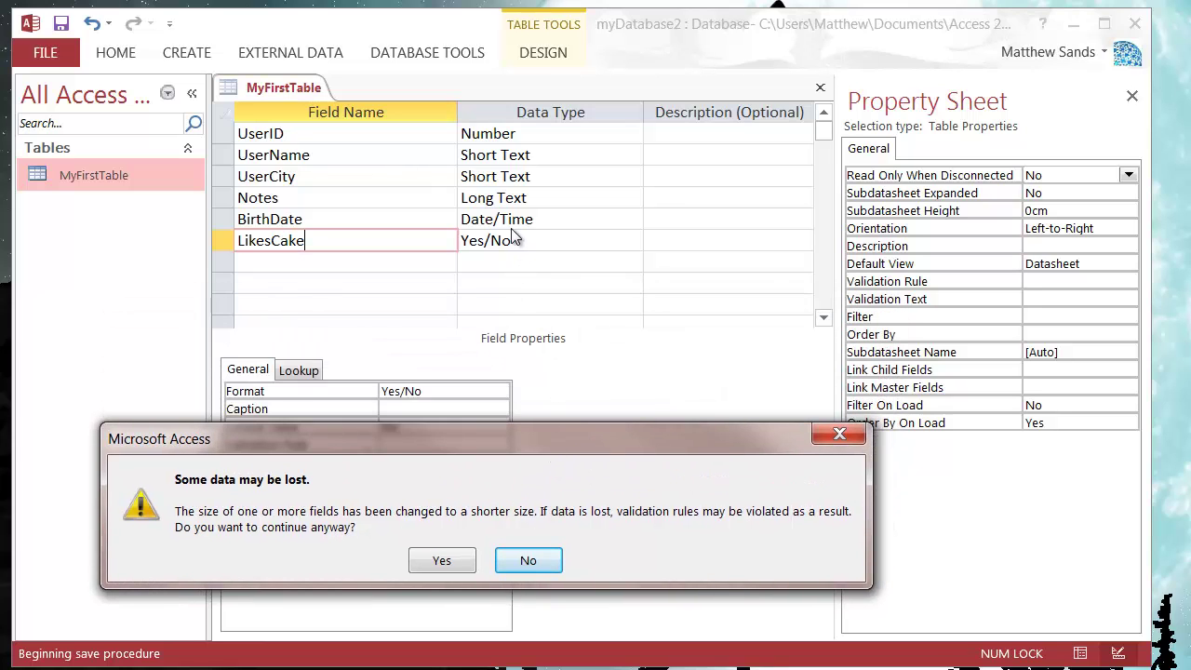
{"action": "left_click_drag", "start_coordinate": [445, 431], "coordinate": [447, 291]}
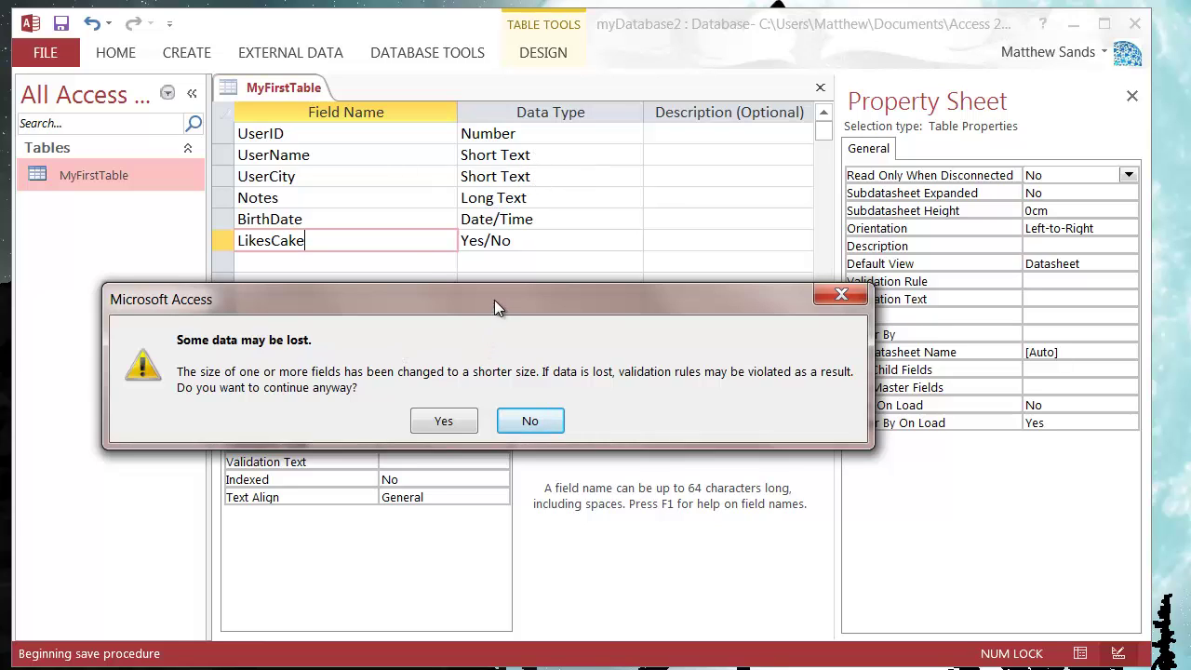
{"action": "left_click_drag", "start_coordinate": [495, 300], "coordinate": [512, 257]}
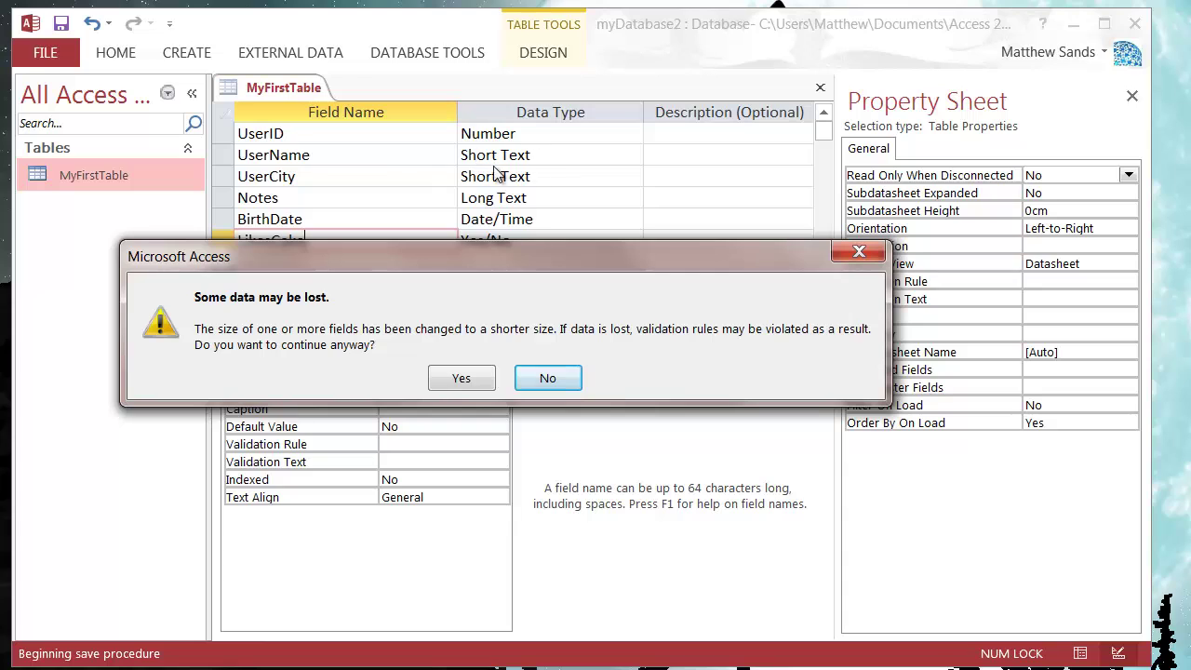
{"action": "left_click", "coordinate": [463, 382]}
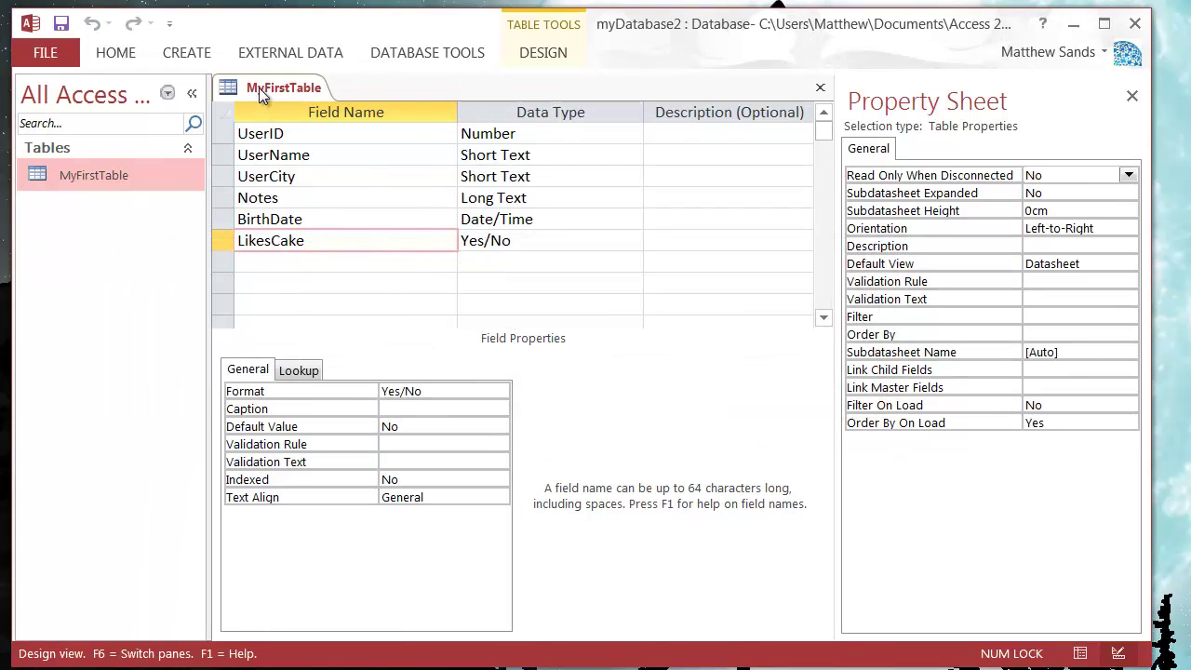
Close MyFirstTable and reopen it in Datasheet View.
{"action": "right_click", "coordinate": [261, 95]}
{"action": "left_click", "coordinate": [308, 137]}
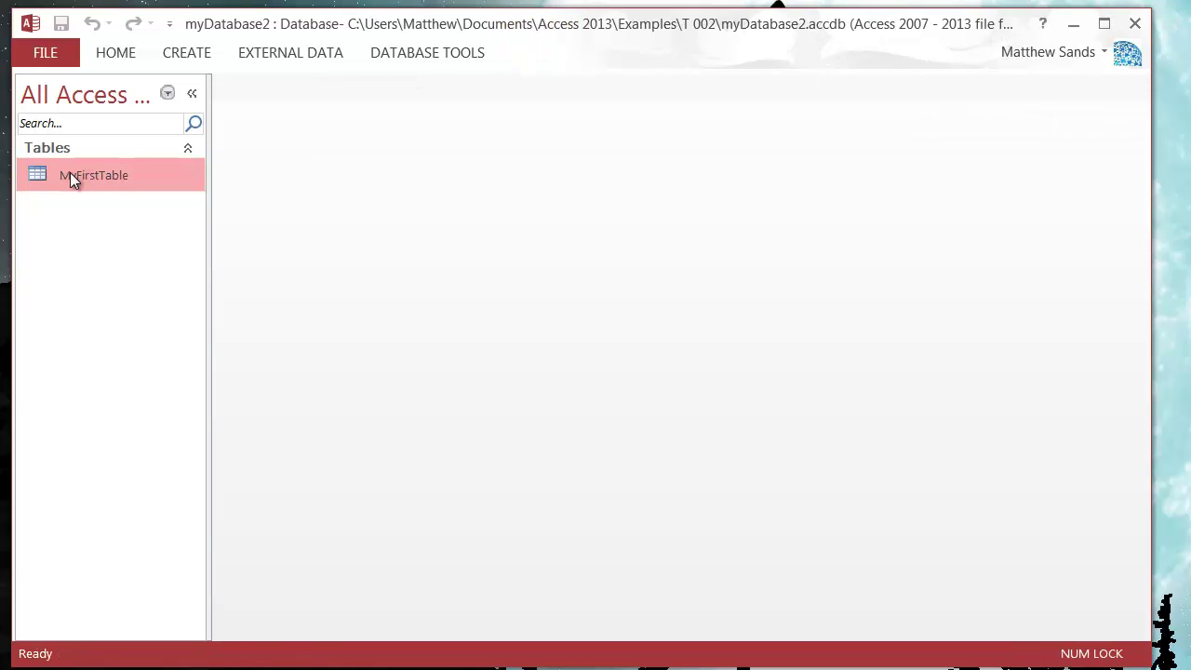
{"action": "double_click", "coordinate": [97, 175]}
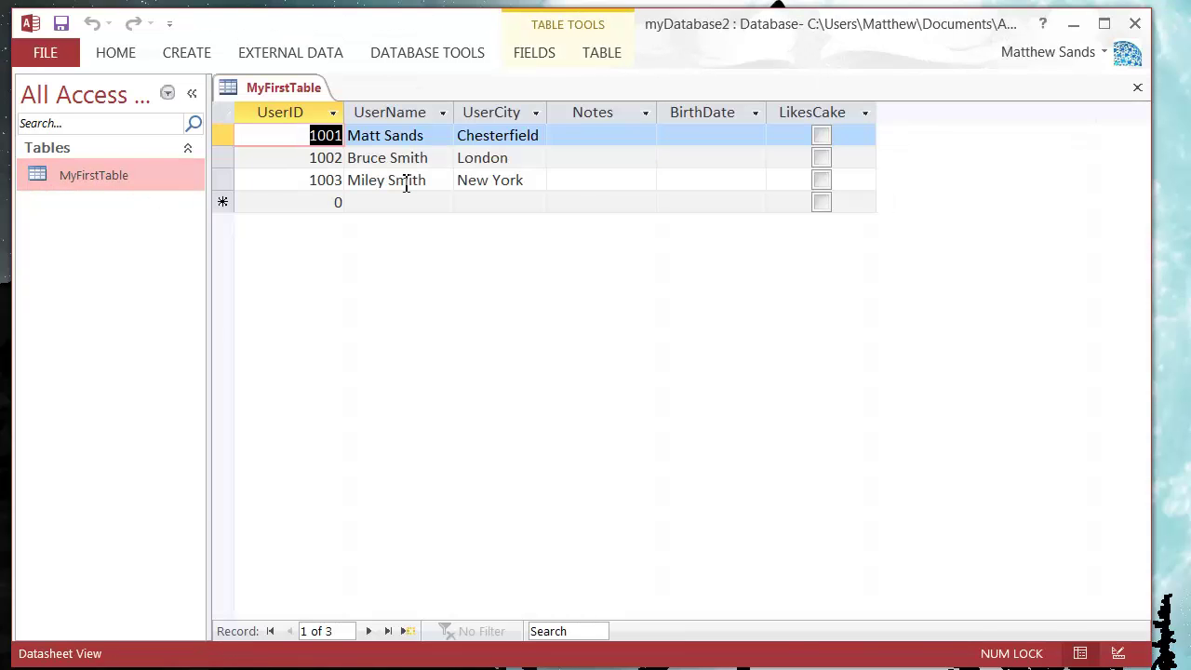
Check the empty Notes and BirthDate cells and view the date picker for the first record's BirthDate.
{"action": "left_click", "coordinate": [599, 157]}
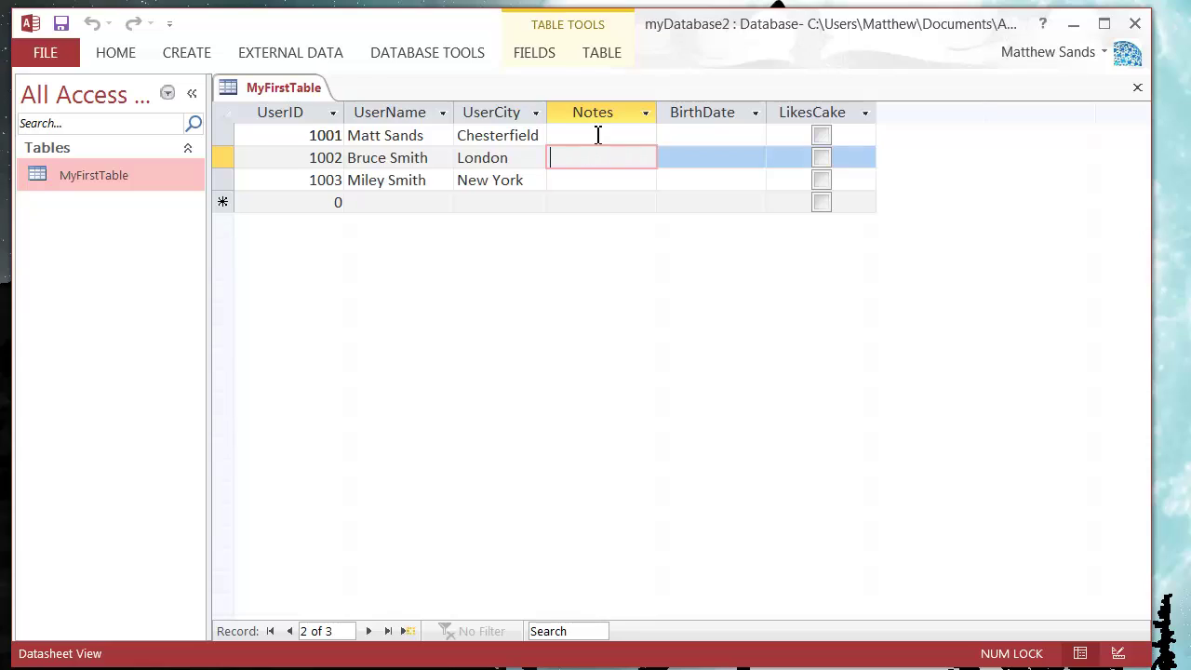
{"action": "left_click", "coordinate": [595, 135]}
{"action": "left_click", "coordinate": [672, 133]}
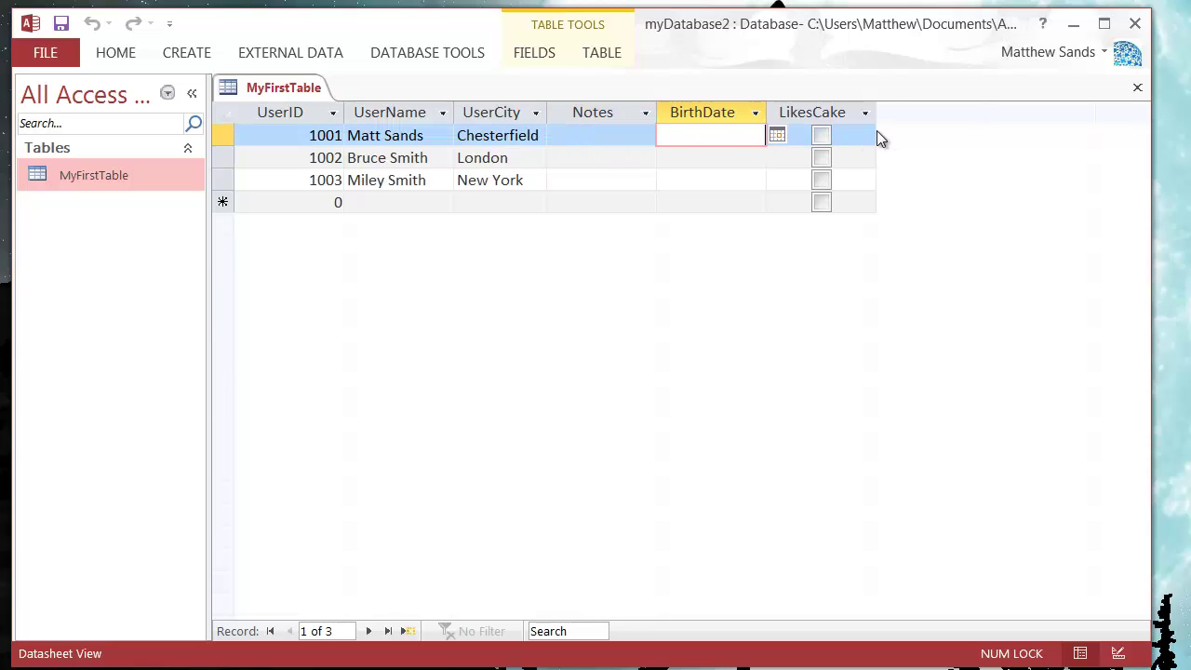
{"action": "left_click", "coordinate": [676, 160]}
{"action": "left_click", "coordinate": [684, 136]}
{"action": "left_click", "coordinate": [777, 136]}
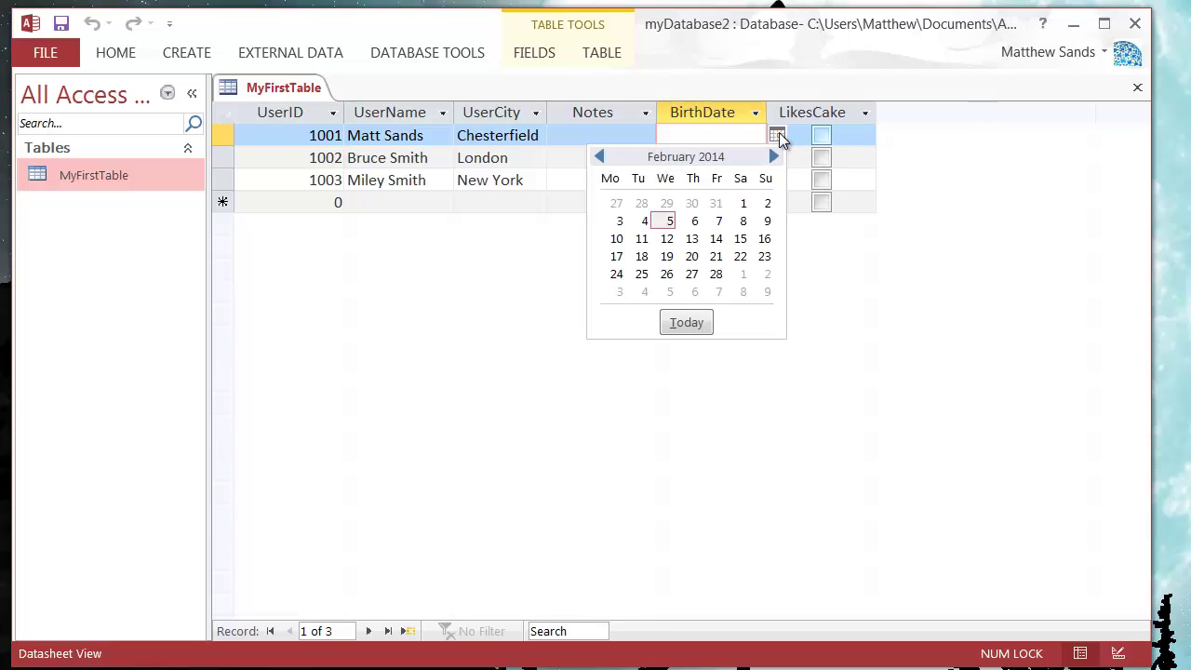
{"action": "left_click", "coordinate": [682, 136]}
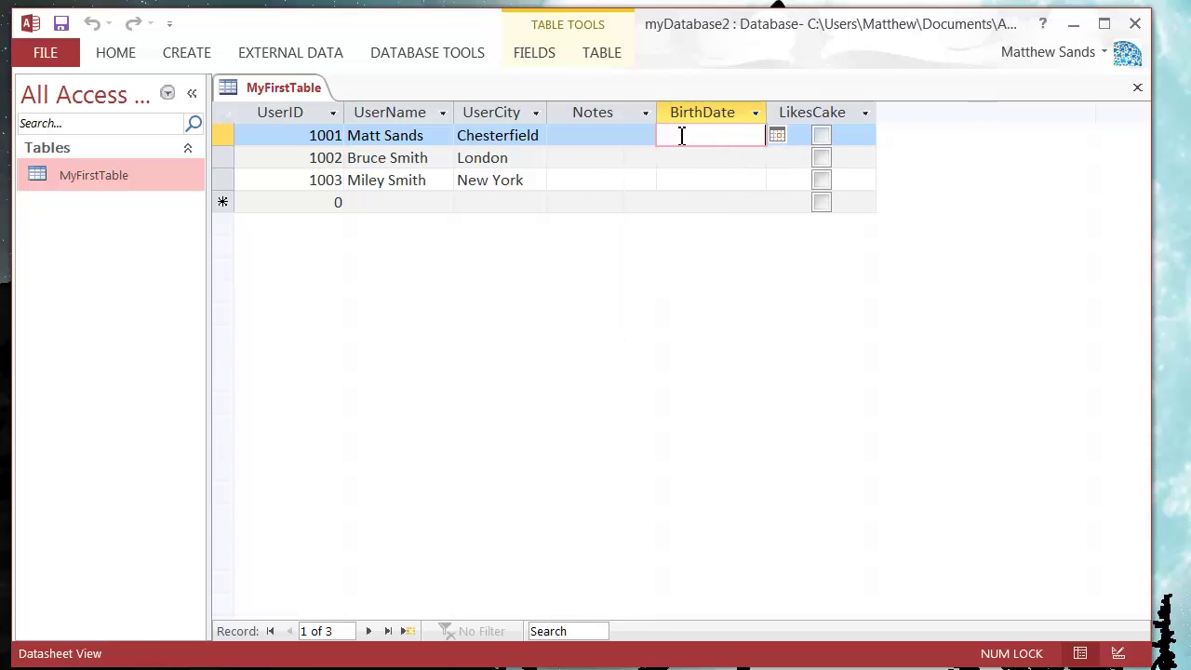
{"action": "left_click", "coordinate": [618, 135]}
{"action": "left_click", "coordinate": [697, 140]}
{"action": "left_click", "coordinate": [643, 138]}
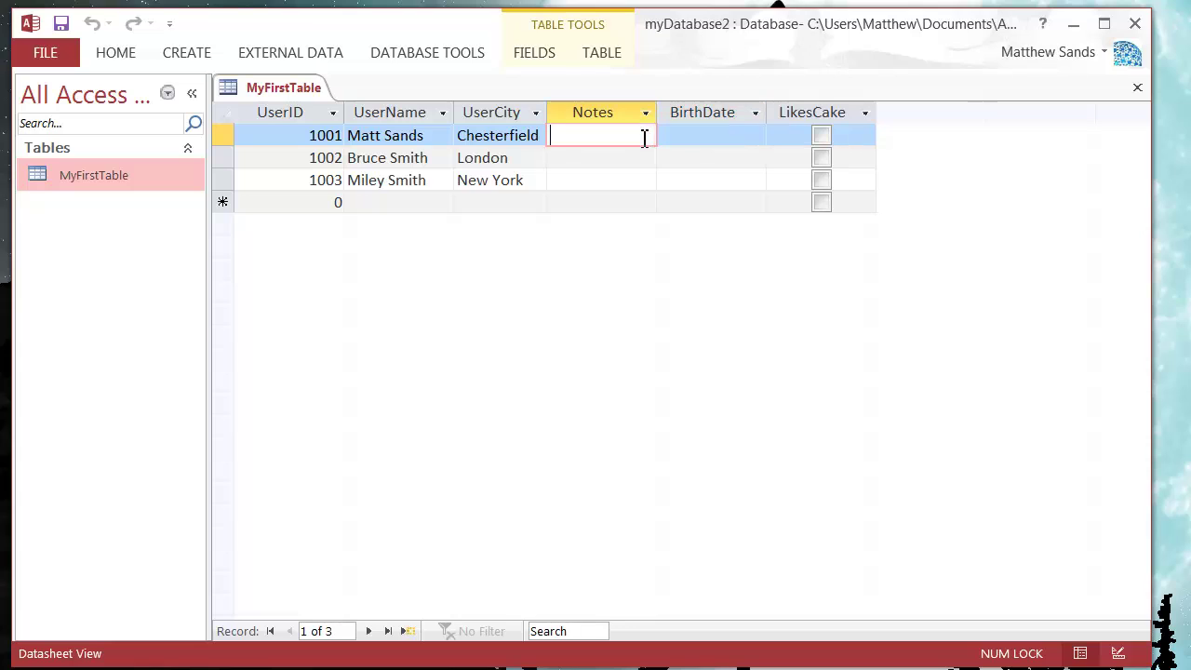
{"action": "left_click", "coordinate": [603, 162]}
{"action": "left_click", "coordinate": [575, 179]}
{"action": "left_click", "coordinate": [587, 159]}
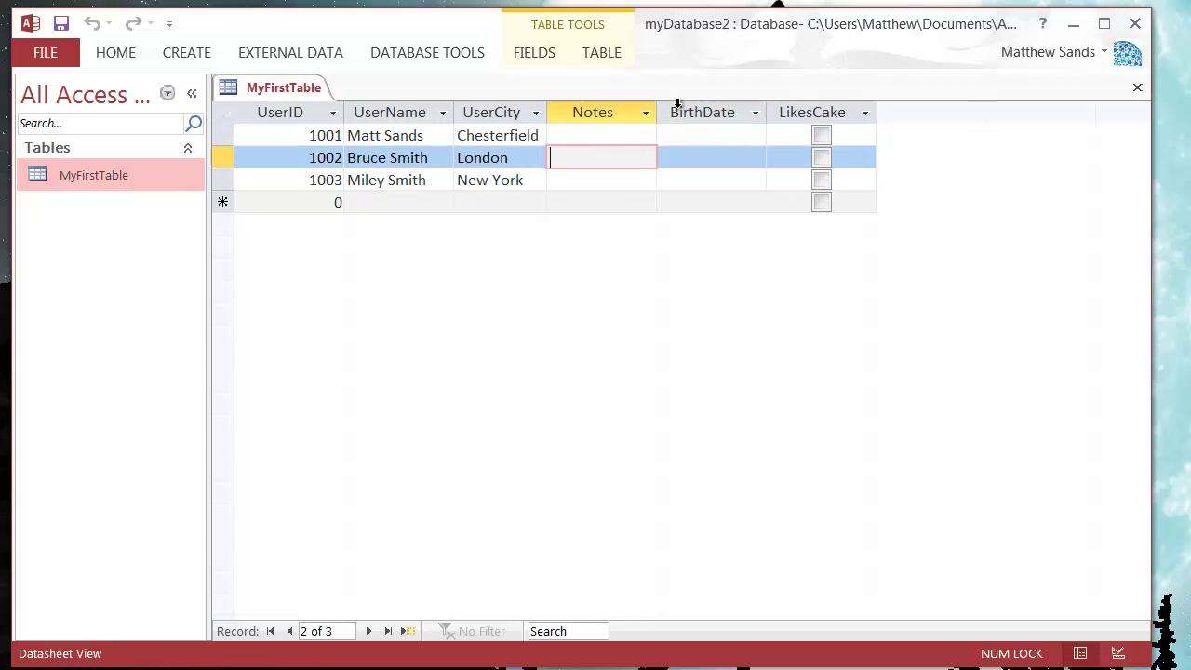
Move the Notes column to the end of the datasheet, after LikesCake.
{"action": "left_click", "coordinate": [581, 109]}
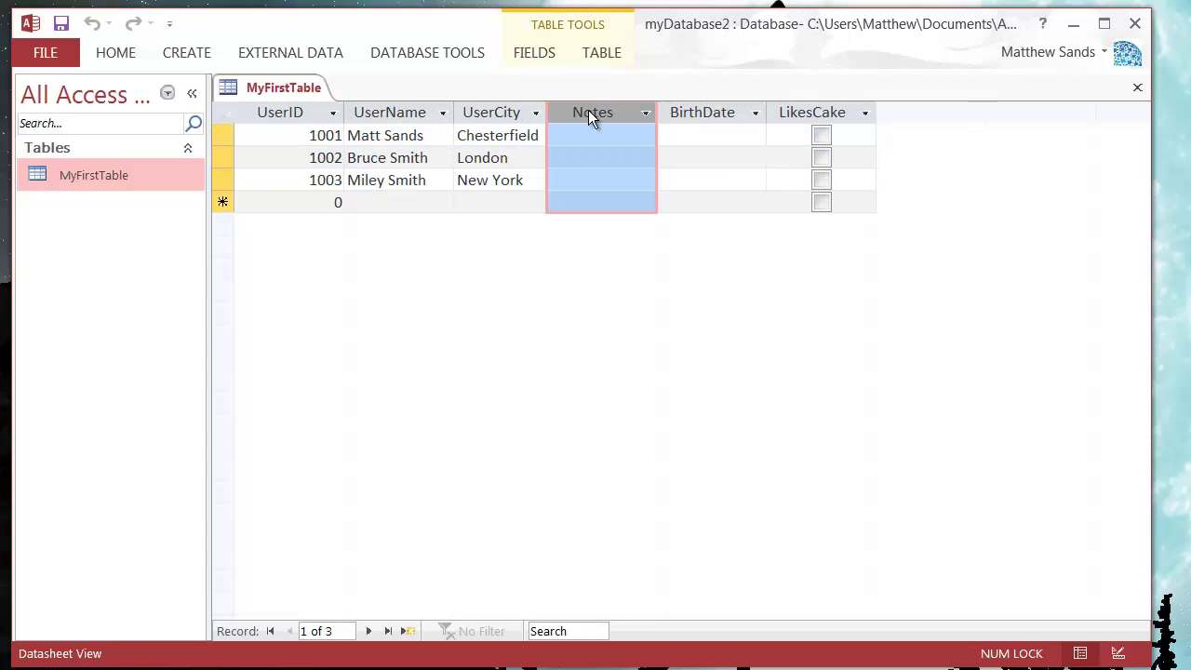
{"action": "left_click_drag", "start_coordinate": [588, 110], "coordinate": [919, 124]}
{"action": "left_click", "coordinate": [806, 158]}
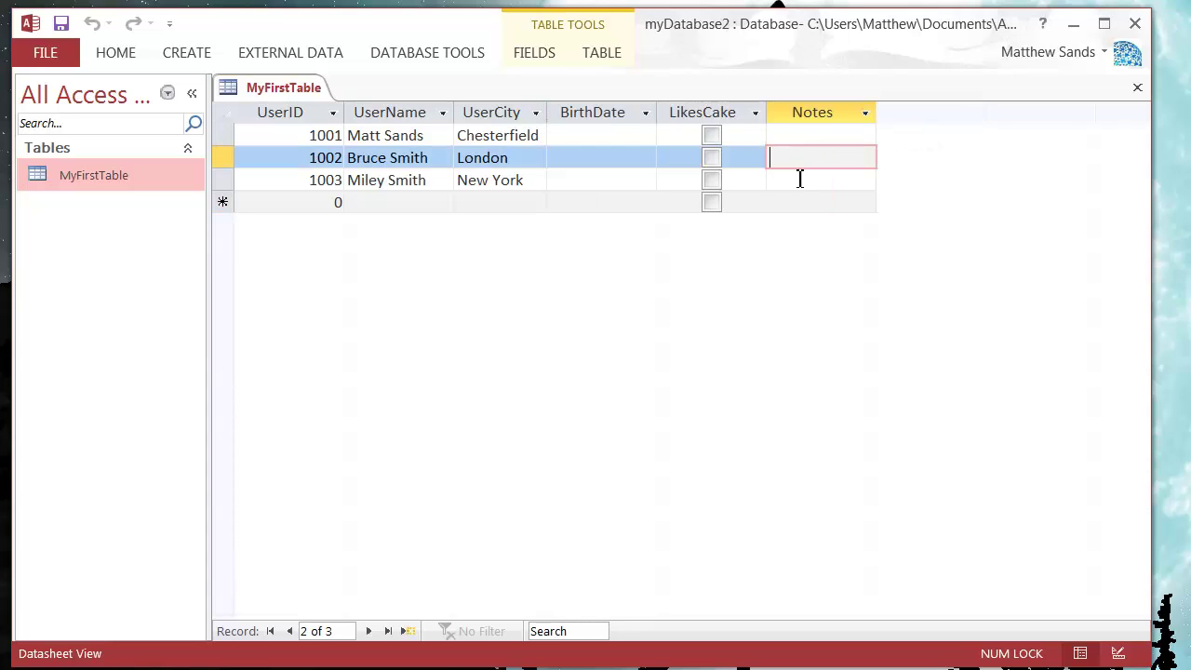
{"action": "left_click", "coordinate": [793, 201]}
{"action": "left_click", "coordinate": [801, 177]}
{"action": "left_click", "coordinate": [798, 156]}
{"action": "left_click", "coordinate": [797, 141]}
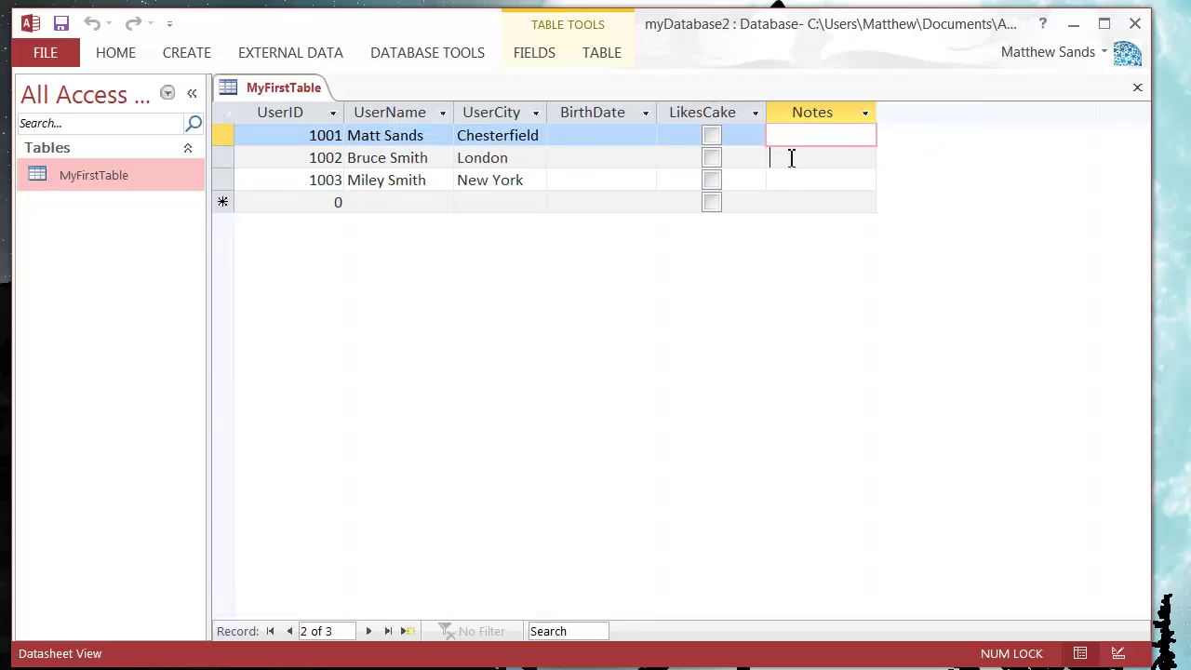
{"action": "key", "text": "Down"}
{"action": "left_click", "coordinate": [790, 150]}
{"action": "left_click", "coordinate": [794, 136]}
{"action": "left_click", "coordinate": [817, 112]}
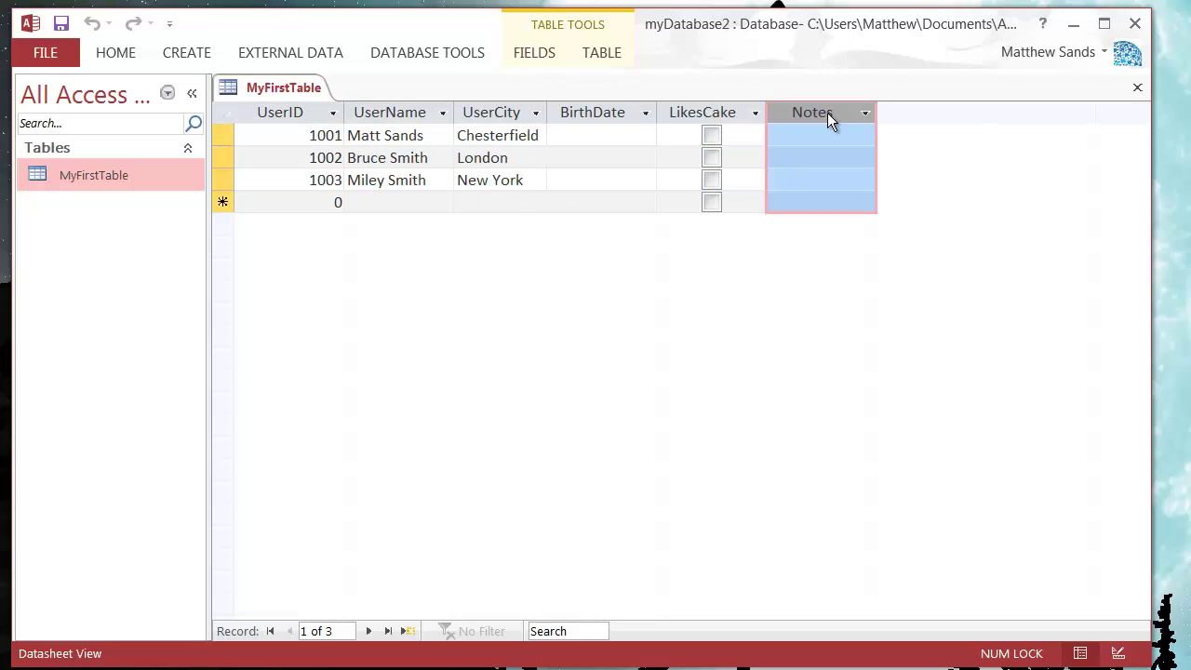
{"action": "left_click", "coordinate": [791, 142]}
{"action": "left_click", "coordinate": [789, 176]}
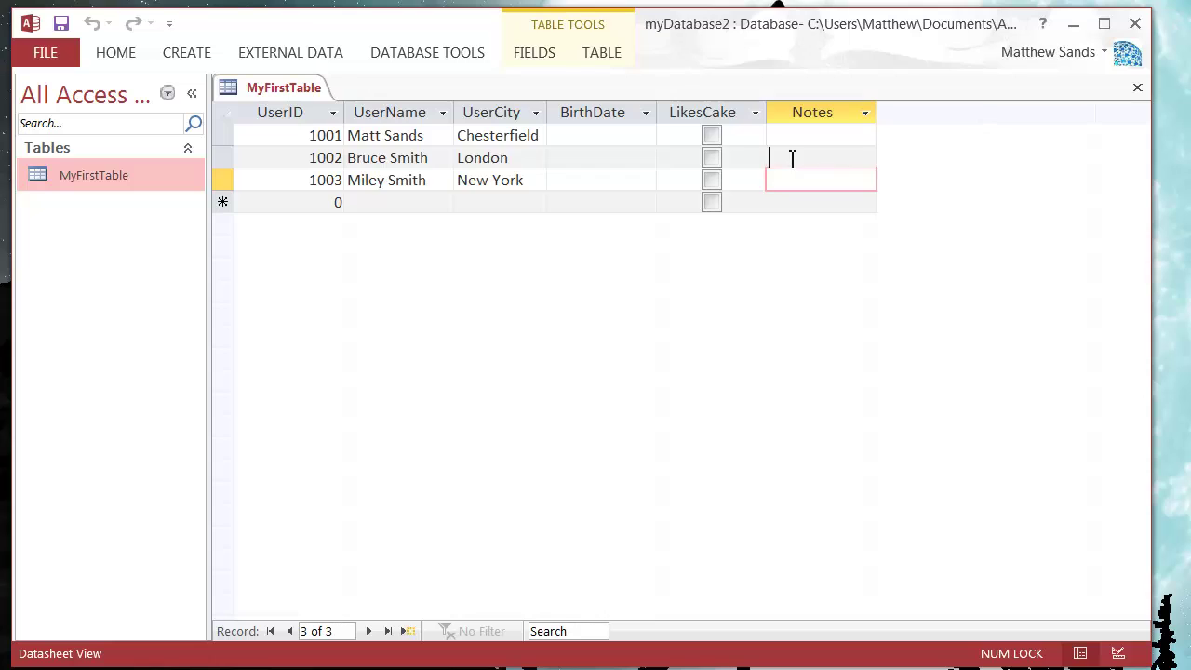
{"action": "left_click", "coordinate": [793, 133]}
{"action": "left_click", "coordinate": [784, 156]}
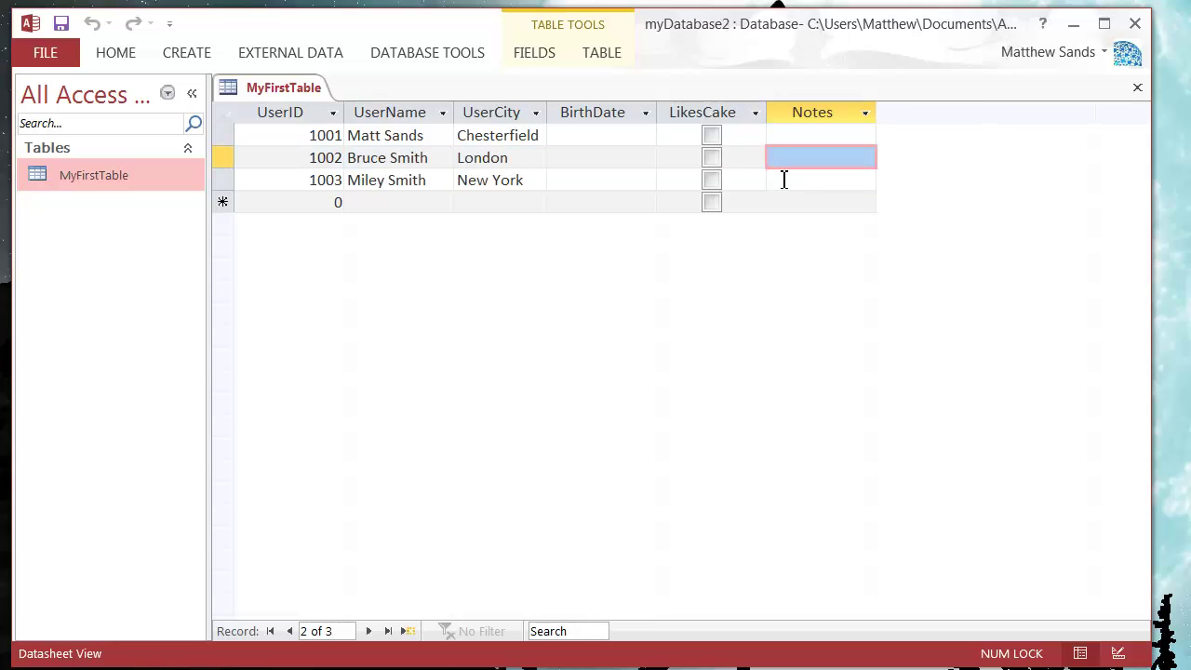
{"action": "left_click", "coordinate": [786, 179]}
{"action": "left_click", "coordinate": [787, 138]}
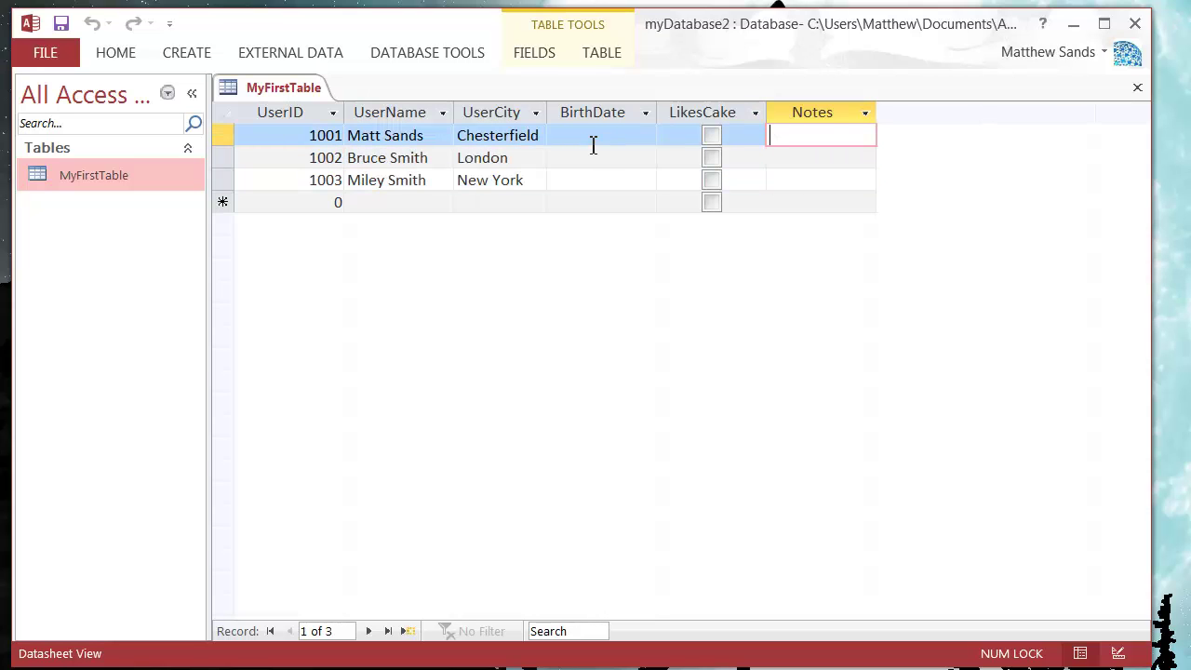
Widen the Notes column to about three times its width so it nearly fills the remaining datasheet space.
{"action": "left_click_drag", "start_coordinate": [875, 115], "coordinate": [1114, 139]}
{"action": "left_click", "coordinate": [903, 165]}
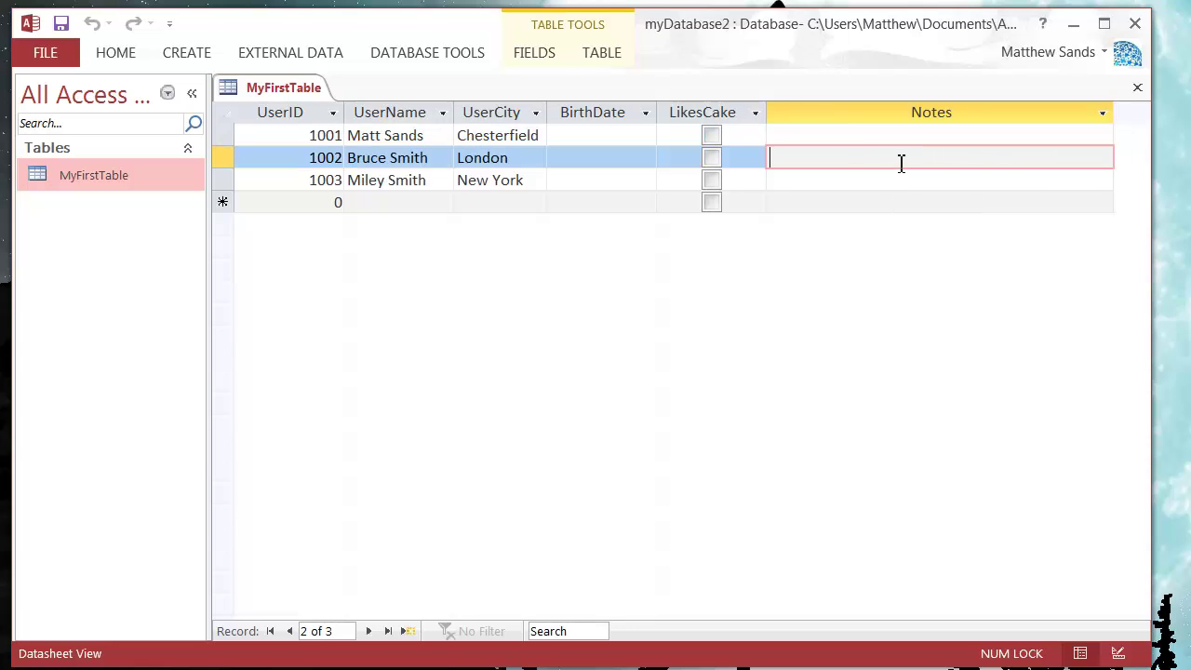
{"action": "left_click", "coordinate": [845, 139]}
Mark LikesCake as yes for the first and second records.
{"action": "left_click", "coordinate": [577, 143]}
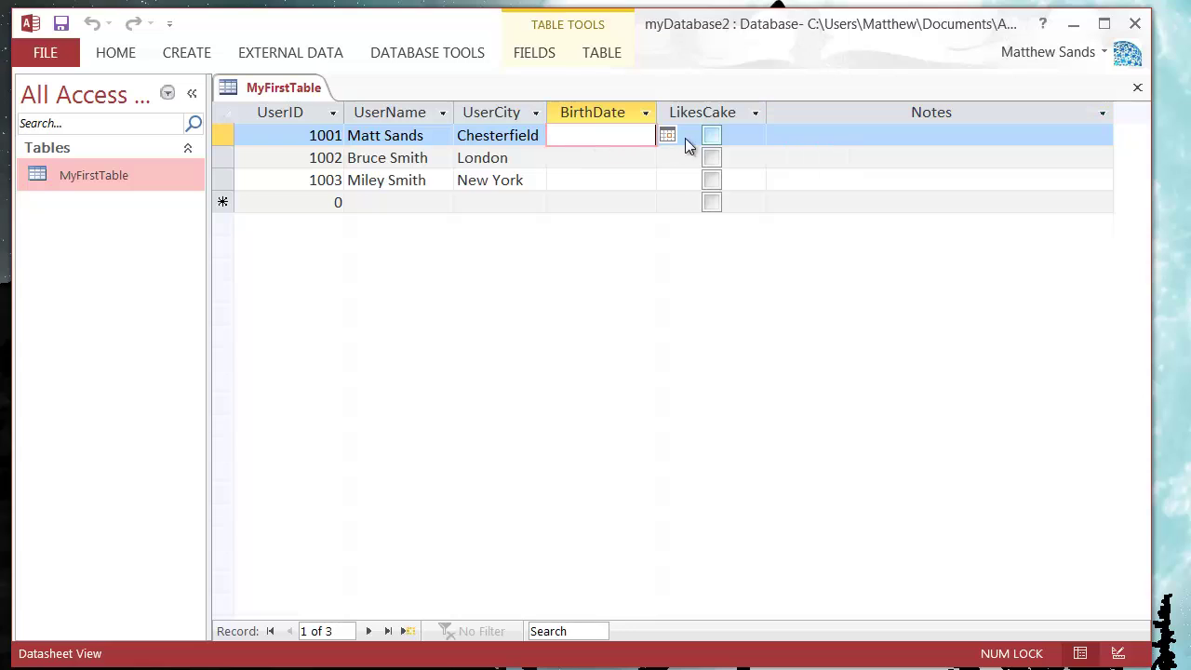
{"action": "left_click", "coordinate": [712, 138]}
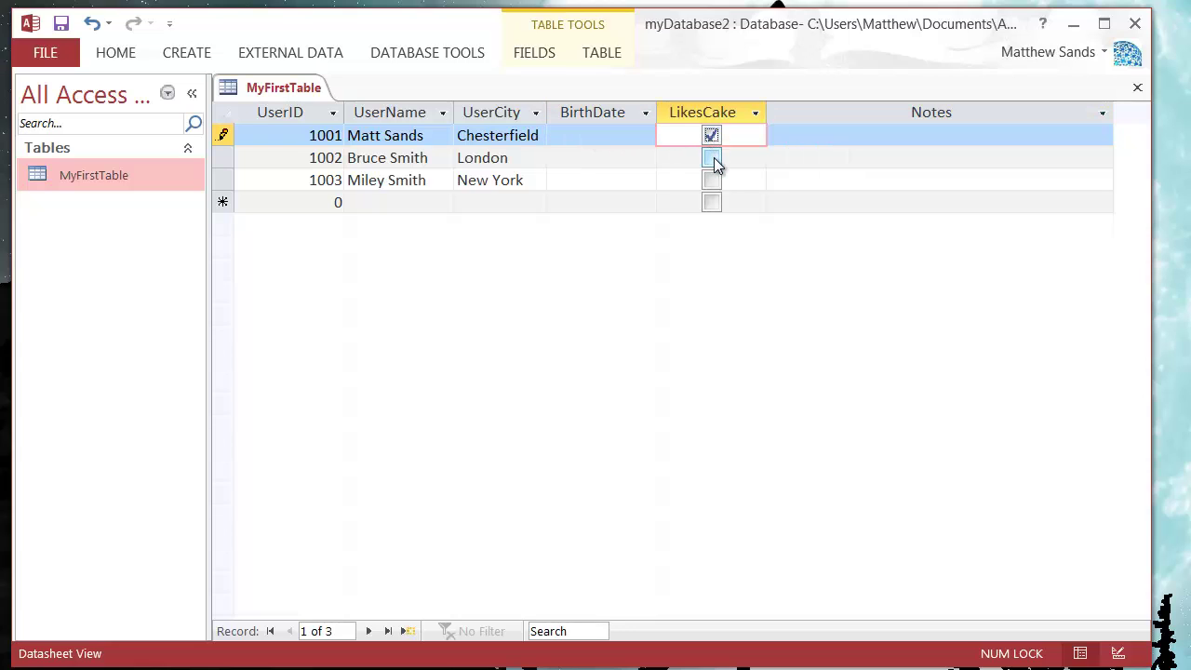
{"action": "left_click", "coordinate": [712, 158]}
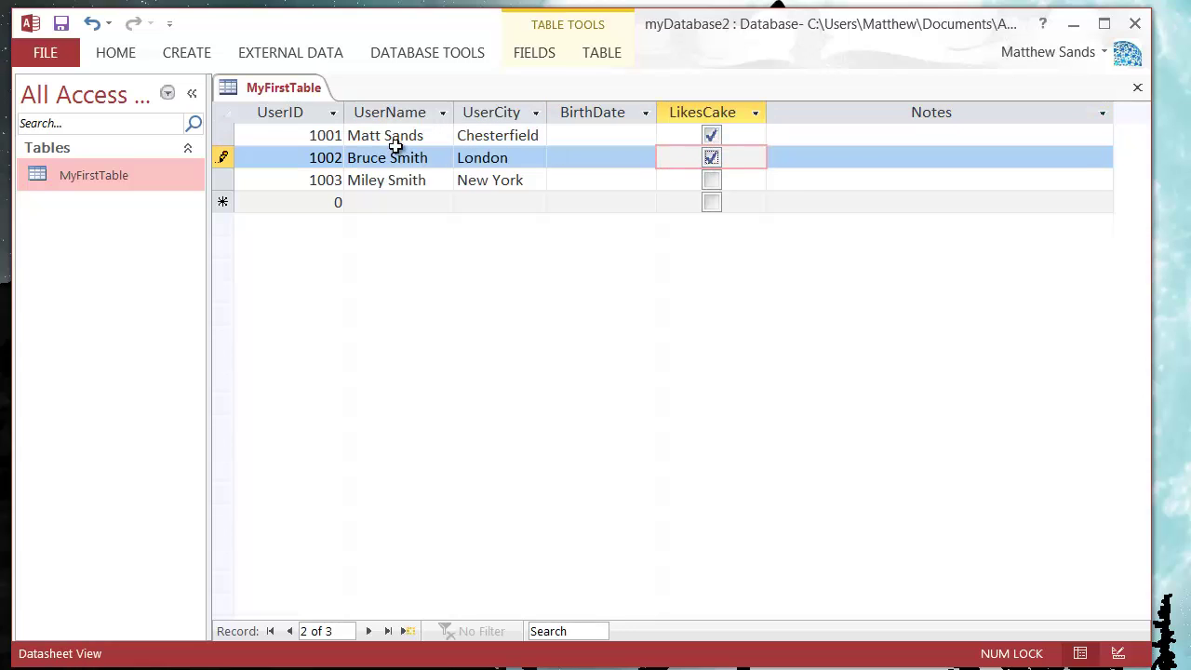
{"action": "left_click", "coordinate": [848, 159]}
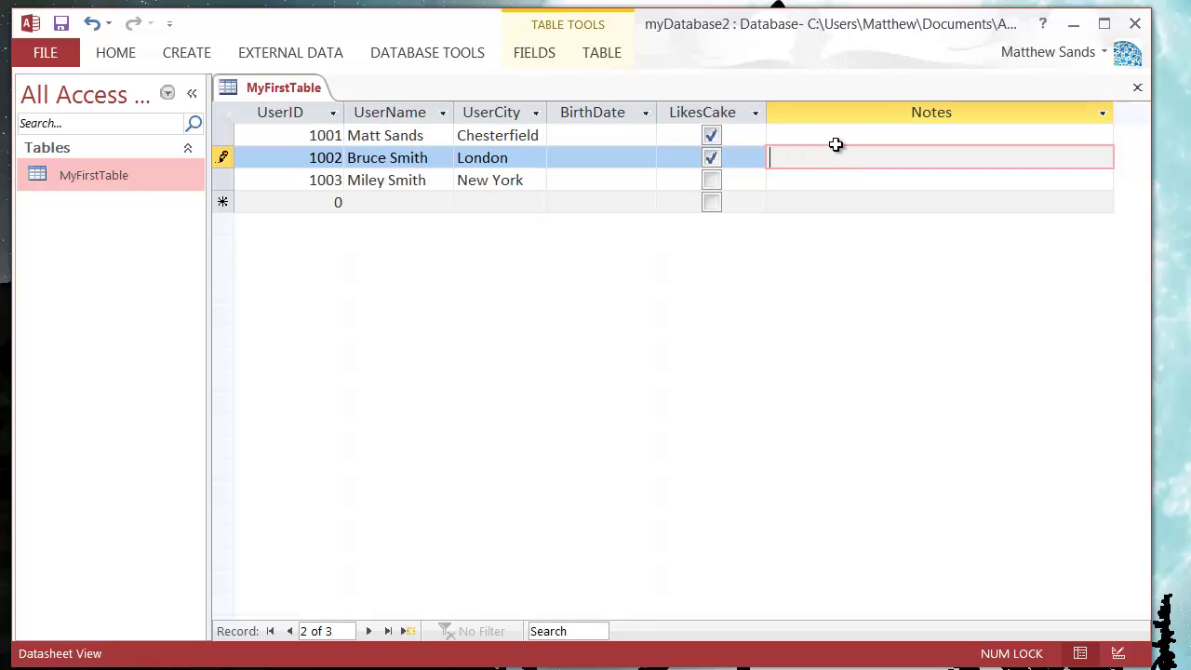
{"action": "left_click", "coordinate": [819, 146]}
{"action": "left_click", "coordinate": [806, 159]}
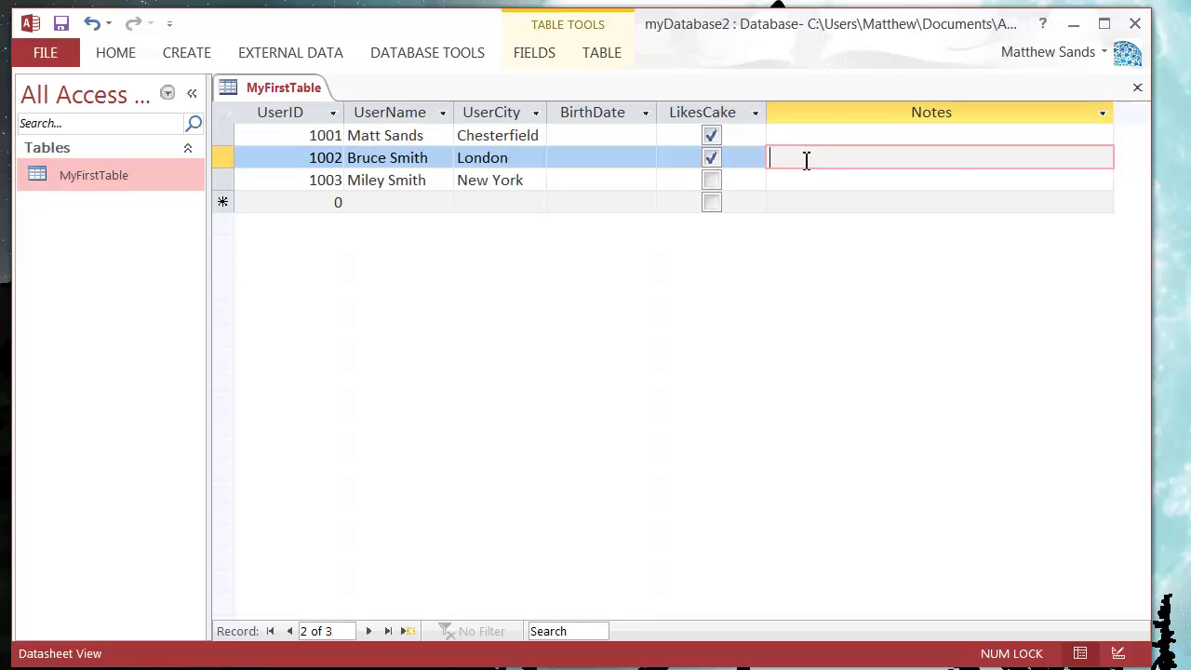
{"action": "left_click", "coordinate": [615, 157]}
{"action": "left_click", "coordinate": [610, 135]}
{"action": "left_click", "coordinate": [612, 160]}
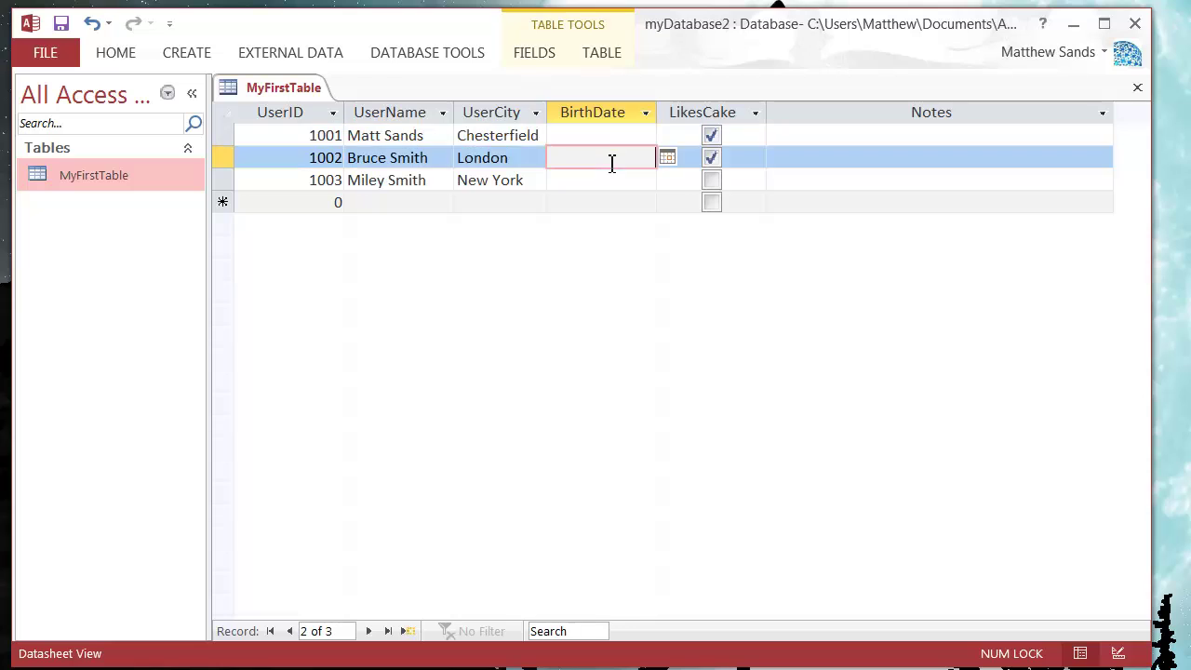
{"action": "left_click", "coordinate": [615, 140]}
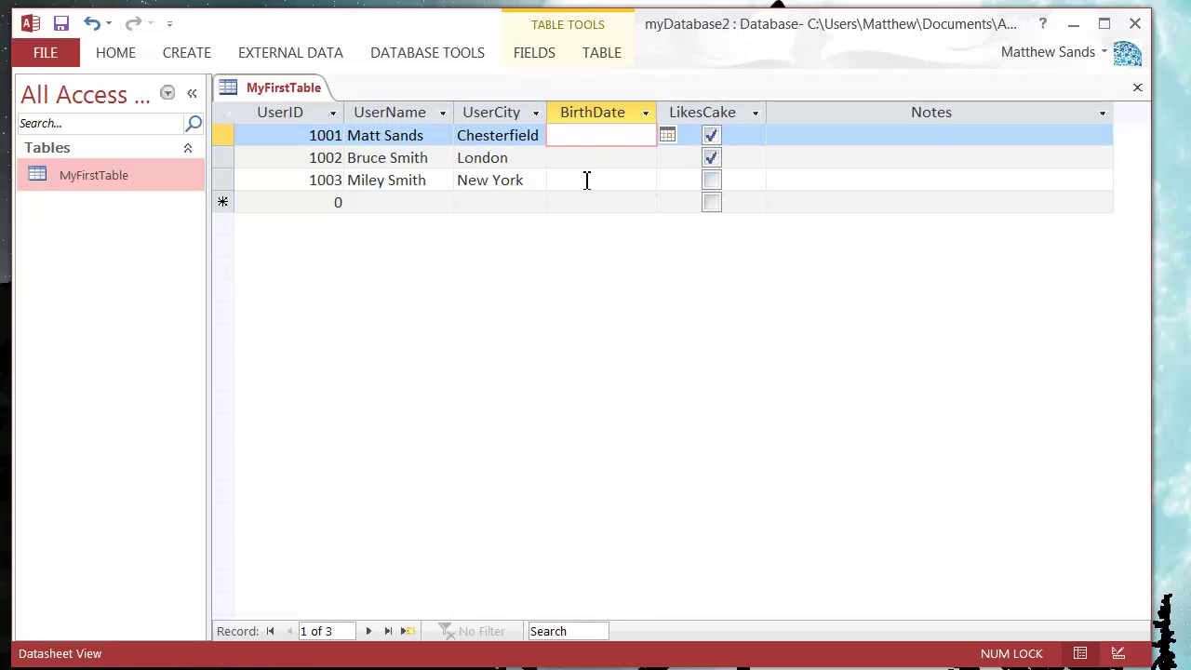
{"action": "left_click", "coordinate": [607, 150]}
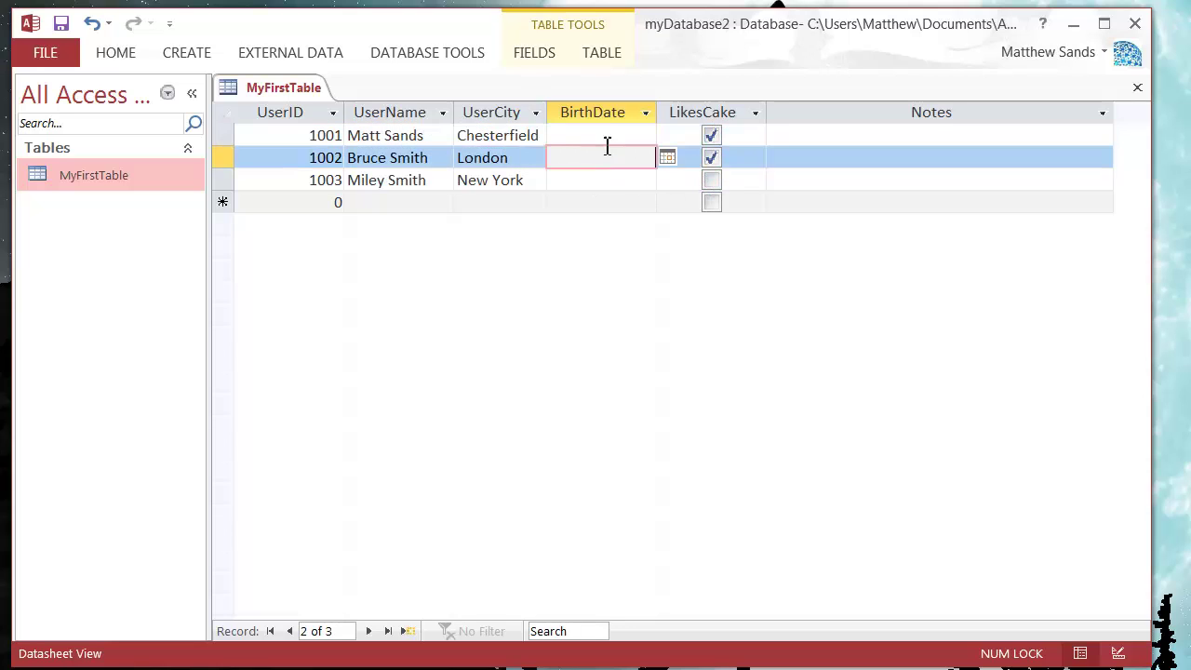
{"action": "left_click", "coordinate": [620, 136]}
{"action": "left_click", "coordinate": [872, 136]}
{"action": "left_click", "coordinate": [854, 154]}
{"action": "left_click", "coordinate": [866, 125]}
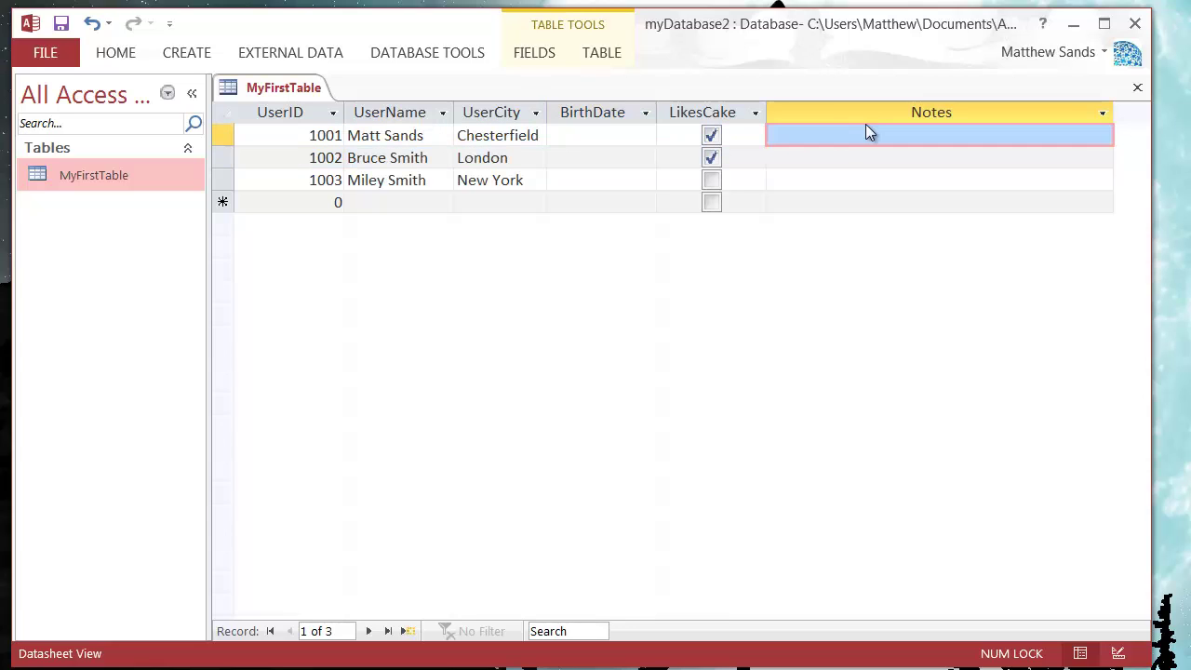
{"action": "left_click", "coordinate": [870, 137]}
{"action": "left_click", "coordinate": [871, 155]}
{"action": "left_click", "coordinate": [871, 135]}
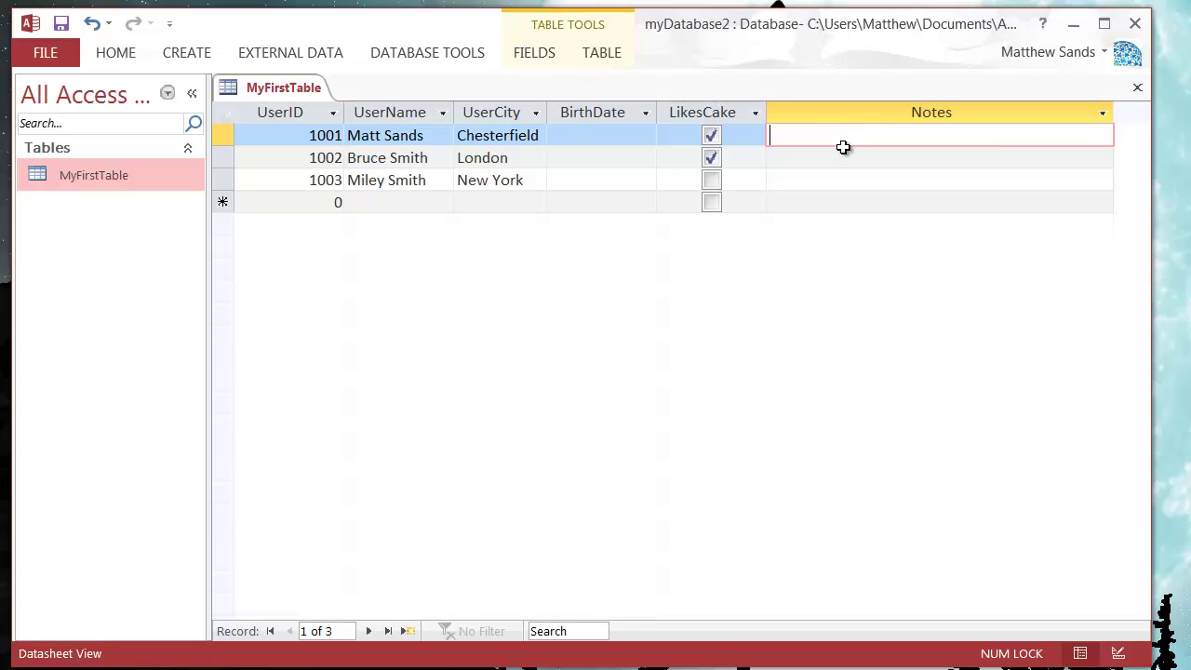
{"action": "left_click", "coordinate": [829, 155]}
{"action": "left_click", "coordinate": [828, 136]}
{"action": "left_click", "coordinate": [799, 155]}
{"action": "left_click", "coordinate": [842, 140]}
{"action": "left_click", "coordinate": [852, 160]}
{"action": "left_click", "coordinate": [863, 139]}
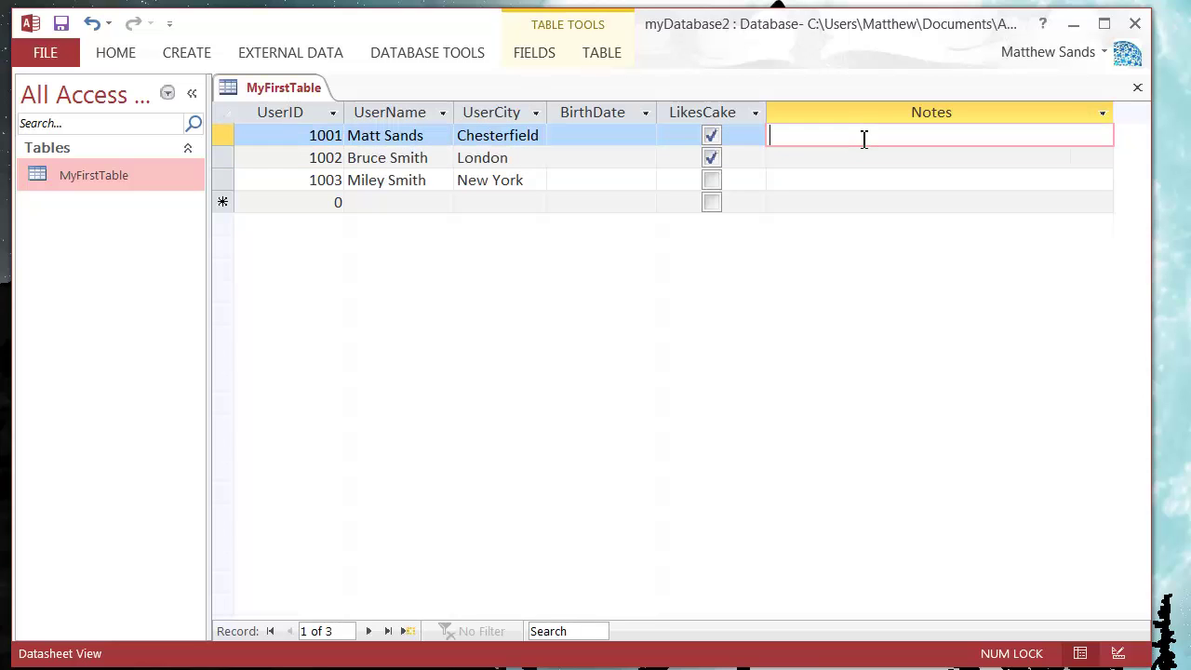